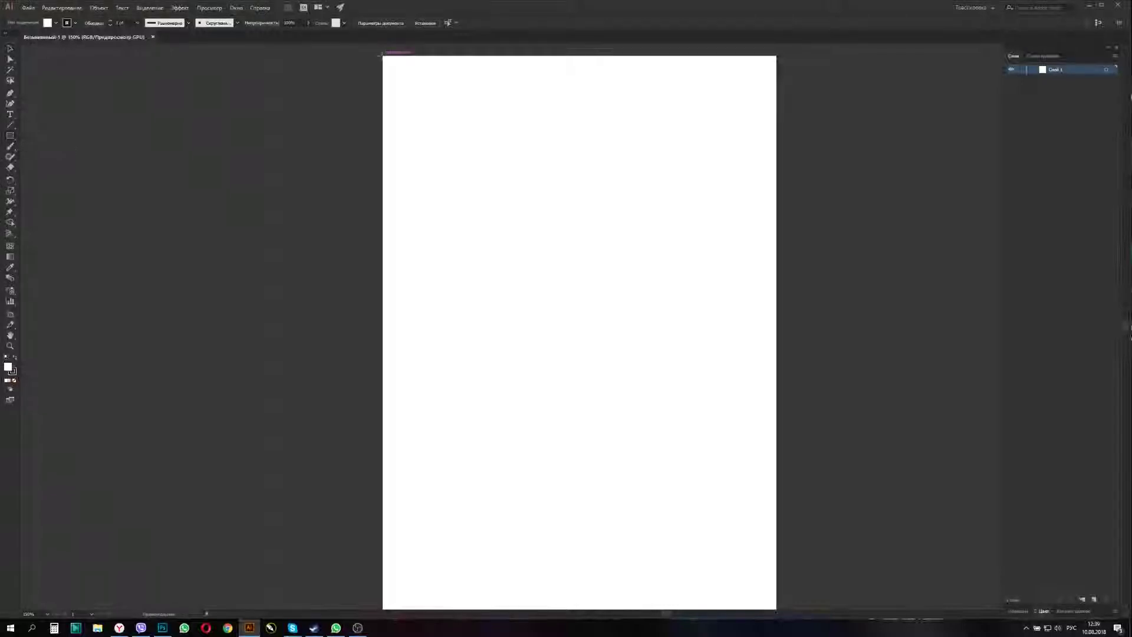
- Fill the background rectangle mint green, lock Layer 1, and add Layer 2
double_click(8, 367)
click(759, 438)
click(932, 420)
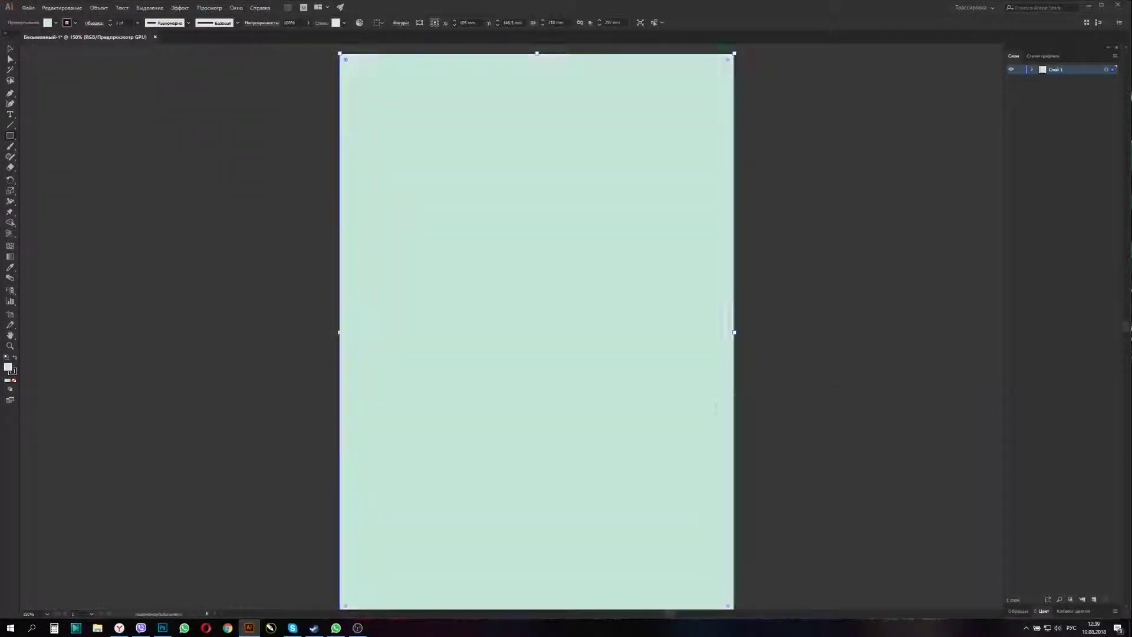
click(1021, 79)
click(1094, 599)
- Set up the Blob Brush options and a dark drawing colour
double_click(10, 146)
click(298, 406)
double_click(8, 366)
click(935, 419)
- Draw the two stem lines with a V-shaped top and a curved branch to the left leaf
key(ctrl+minus)
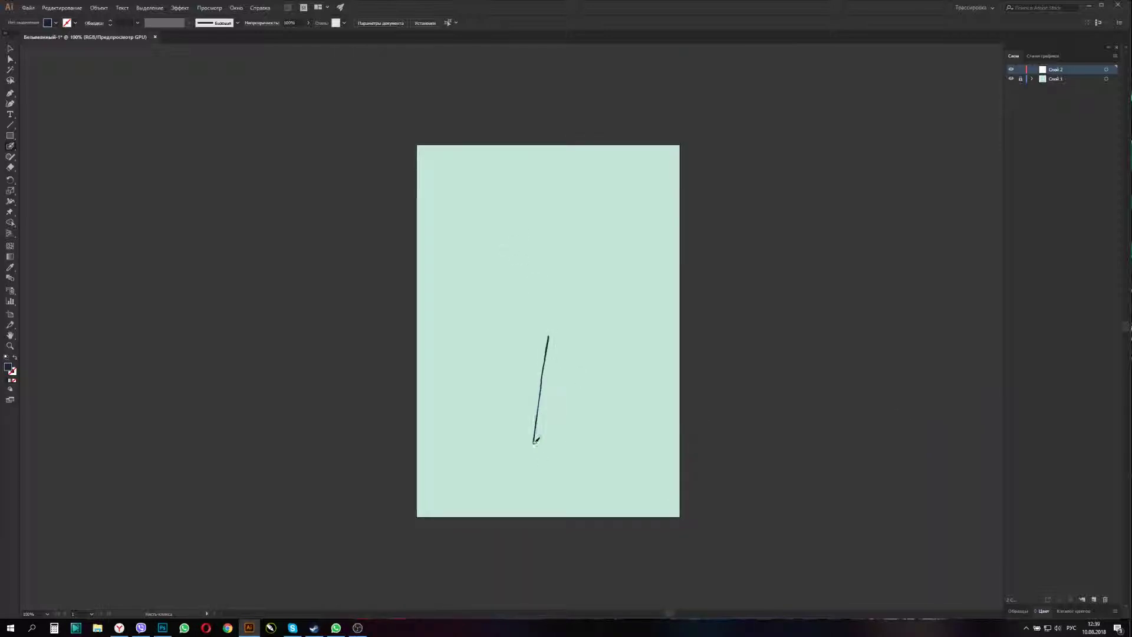
drag(537, 421, 519, 513)
mouse_move(541, 467)
mouse_down()
mouse_move(555, 334)
mouse_move(570, 319)
mouse_move(549, 337)
mouse_move(517, 524)
mouse_up()
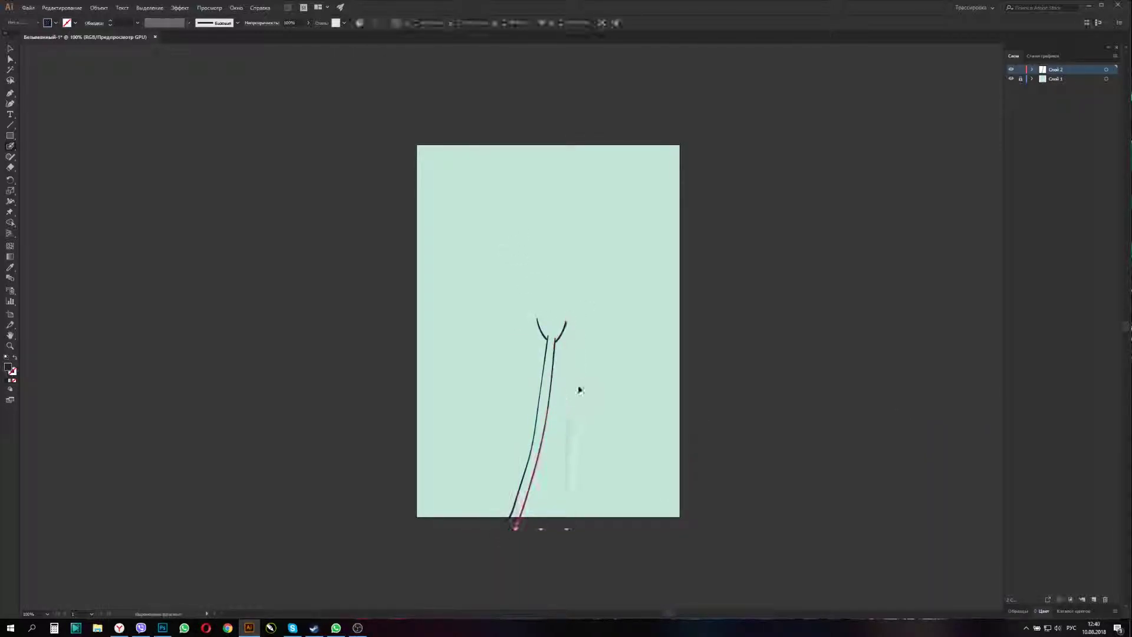
key(ctrl+plus)
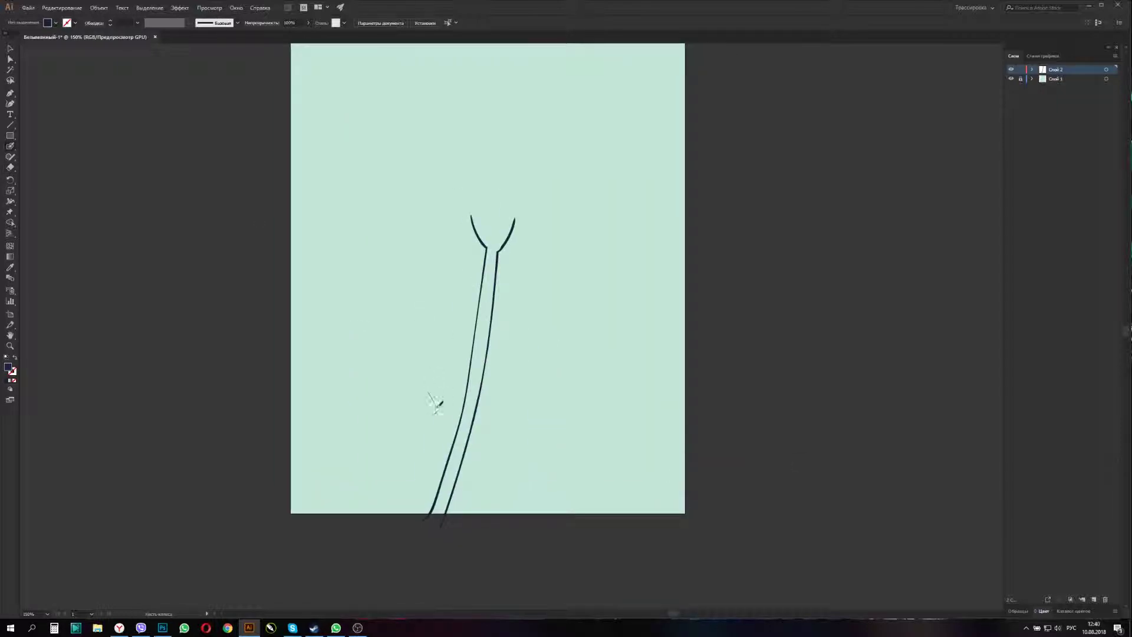
drag(436, 392, 453, 456)
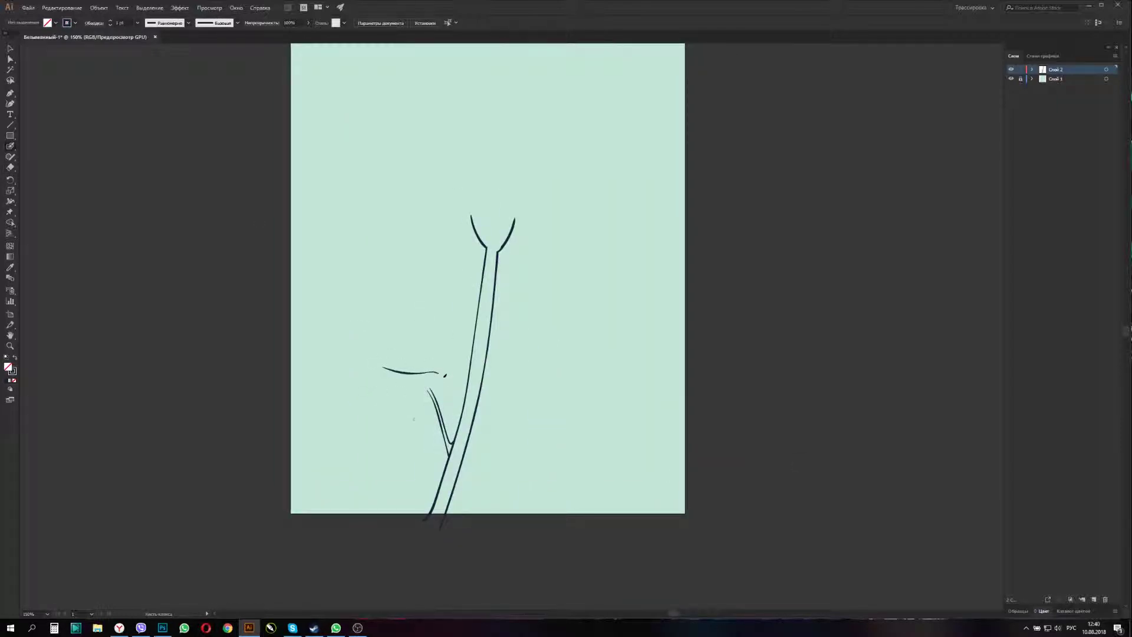
- Outline the back left leaf and the wavy right leaf off the branch
drag(399, 368, 355, 334)
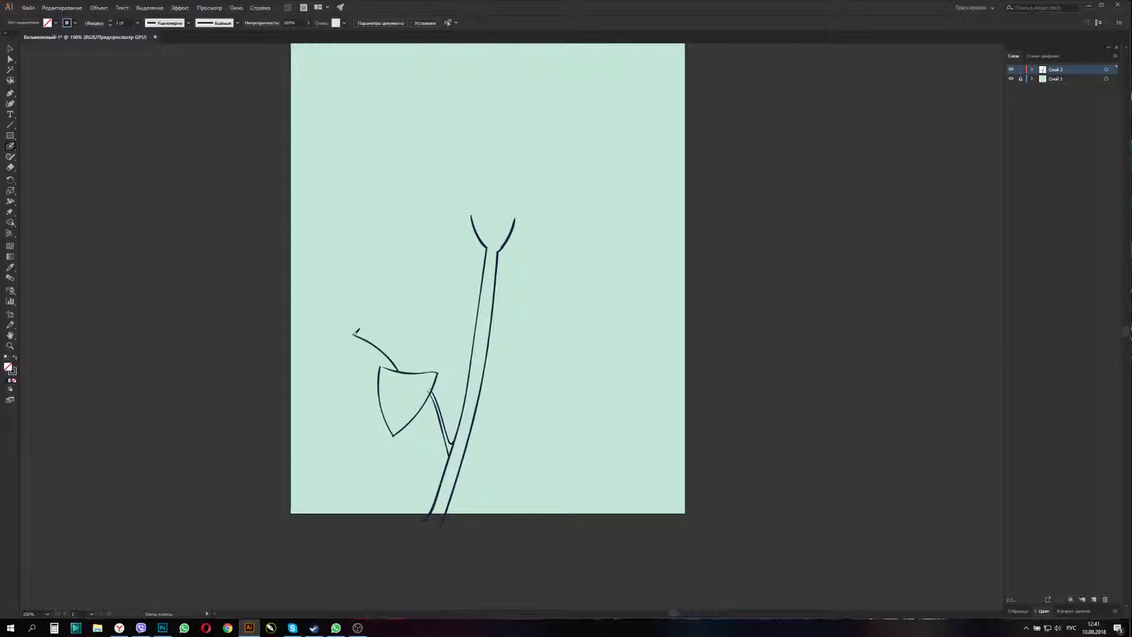
key(shift+b)
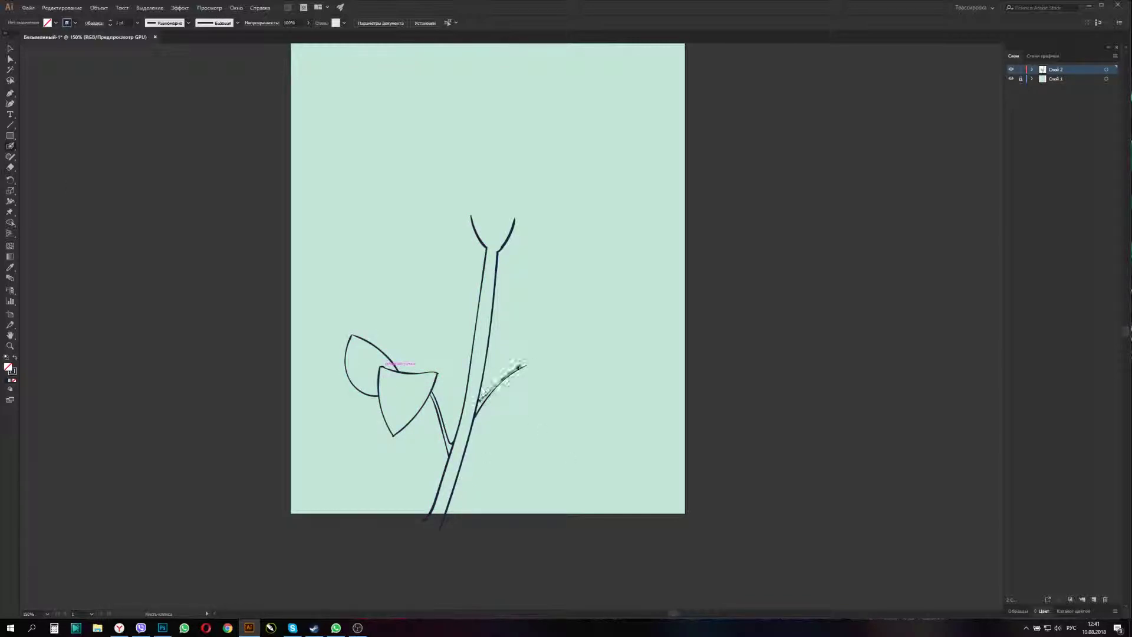
drag(525, 366, 637, 334)
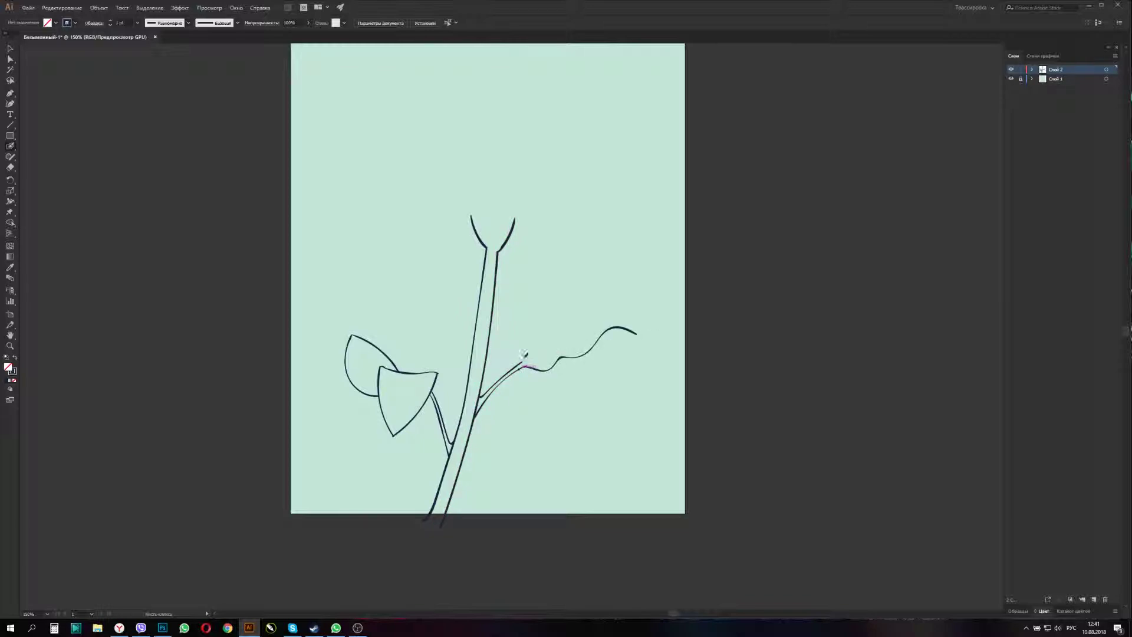
scroll(570, 331, up, 5)
drag(402, 264, 592, 236)
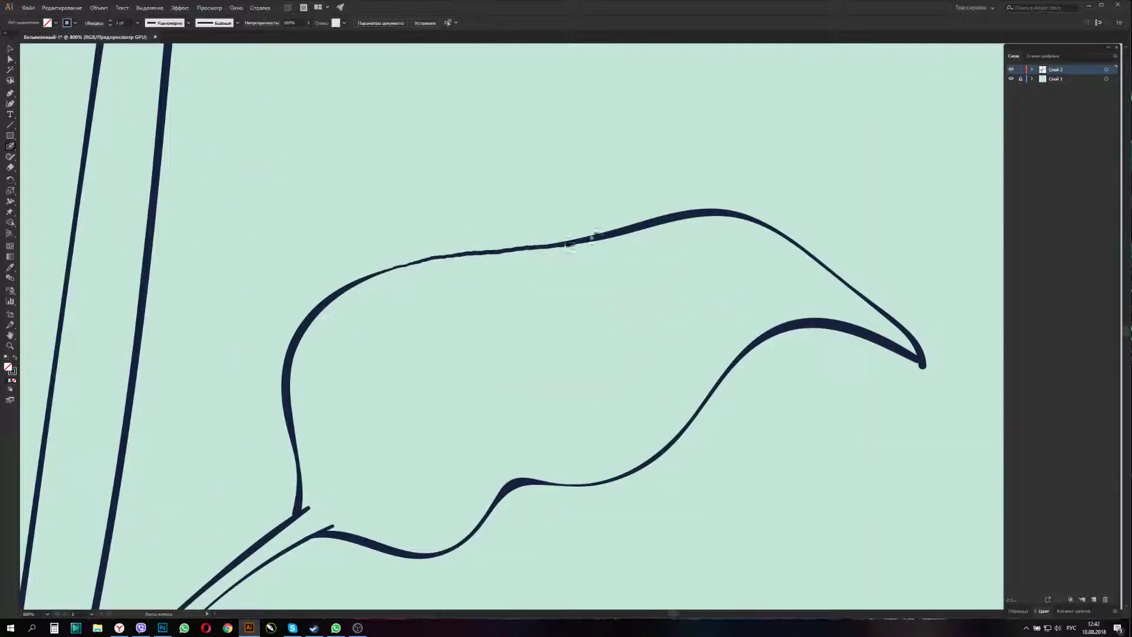
- Draw the right leaf's midrib and tidy it with the Eraser
scroll(569, 330, down, 3)
drag(465, 407, 609, 296)
key(shift+e)
scroll(478, 458, down, 2)
scroll(478, 457, up, 2)
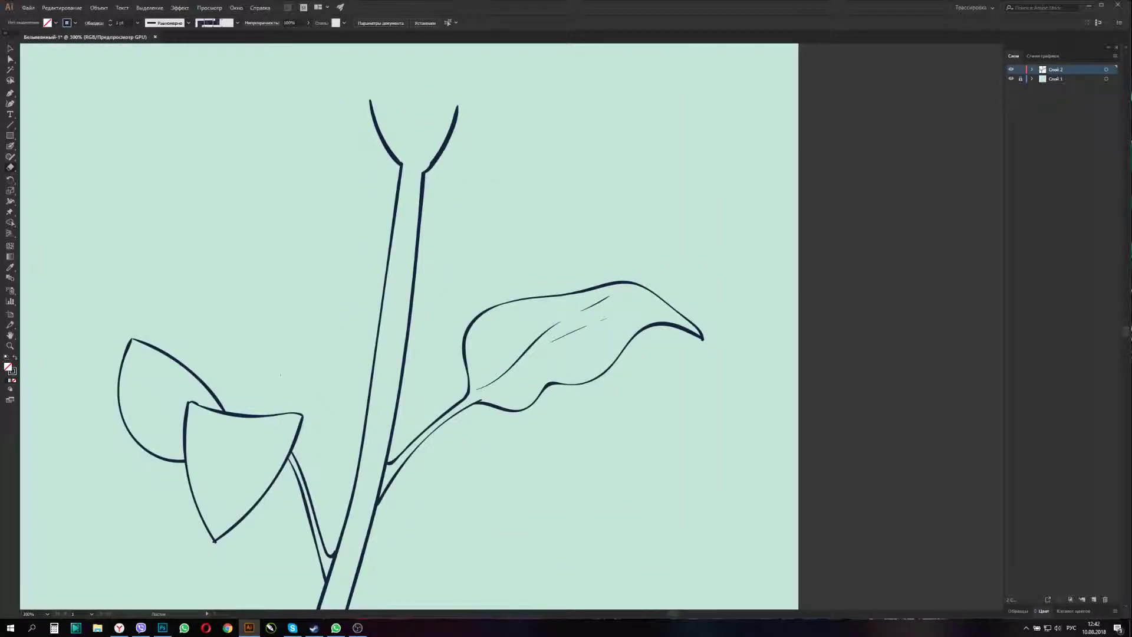
scroll(543, 290, down, 1)
key(shift+b)
- Draw two curved sepals above the cup, with a small curl at the left tip
mouse_move(354, 276)
mouse_down()
mouse_move(533, 325)
mouse_move(497, 333)
mouse_up()
drag(563, 246, 560, 250)
drag(353, 270, 347, 277)
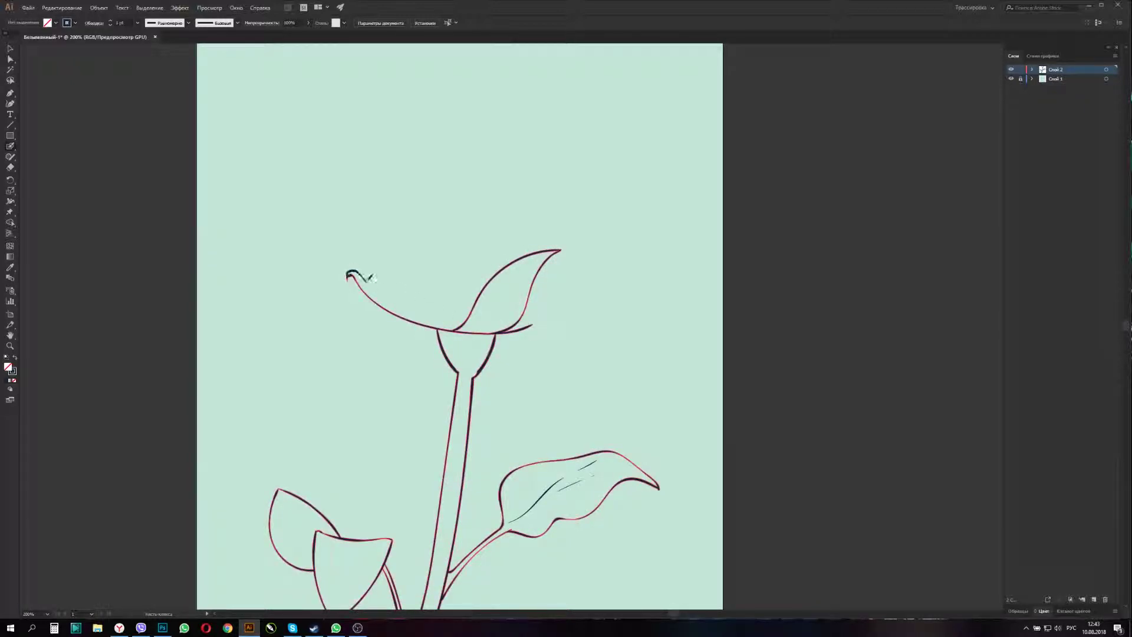
- Draw the right and left sides of the tall bud, redrawing the left side once
key(ctrl+minus)
drag(551, 323, 570, 174)
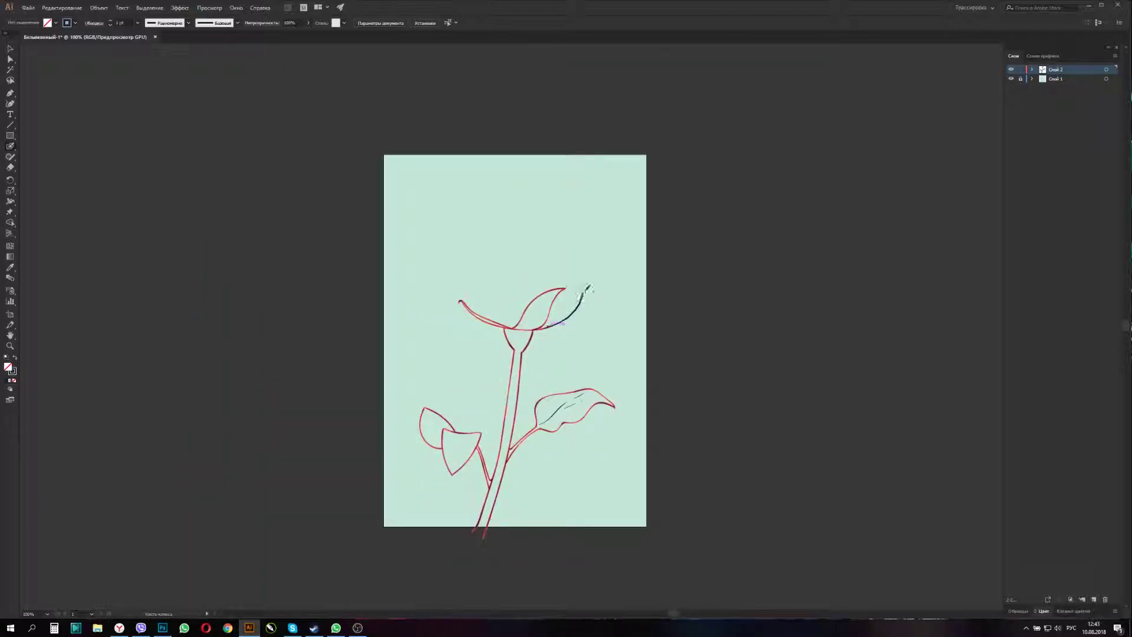
drag(487, 206, 467, 304)
key(ctrl+z)
mouse_move(491, 184)
mouse_down()
mouse_move(476, 317)
mouse_move(510, 325)
mouse_up()
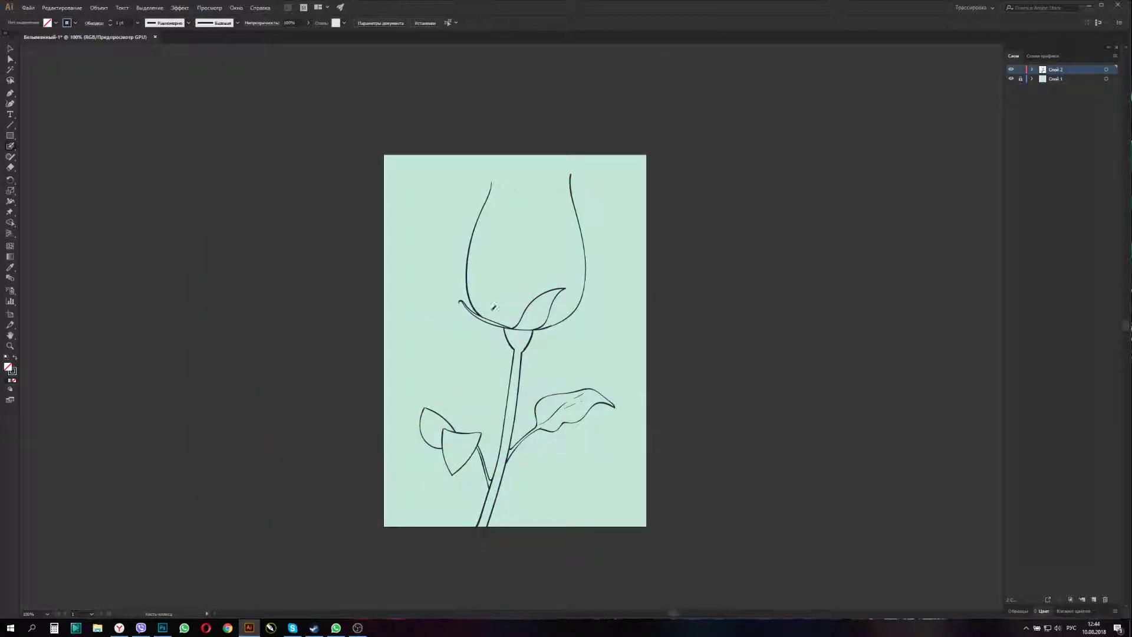
- Curl the left sepal and erase the overlap along the bud's lower edge
scroll(572, 329, up, 4)
key(shift+e)
key(ctrl+minus)
key(ctrl+minus)
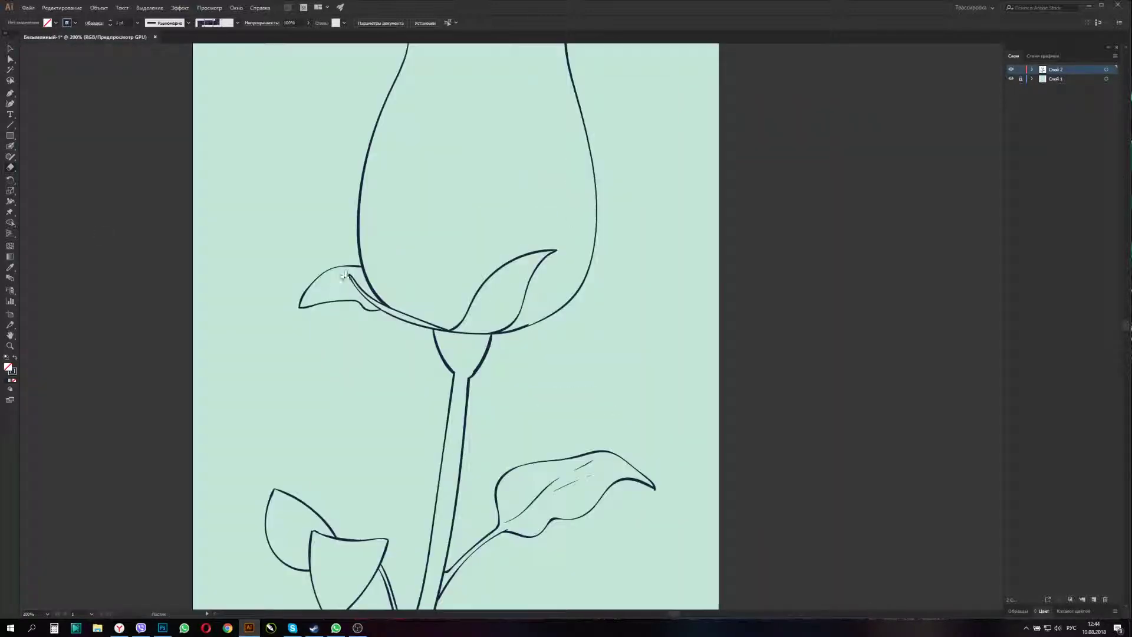
drag(362, 287, 342, 280)
key(shift+e)
drag(421, 326, 378, 307)
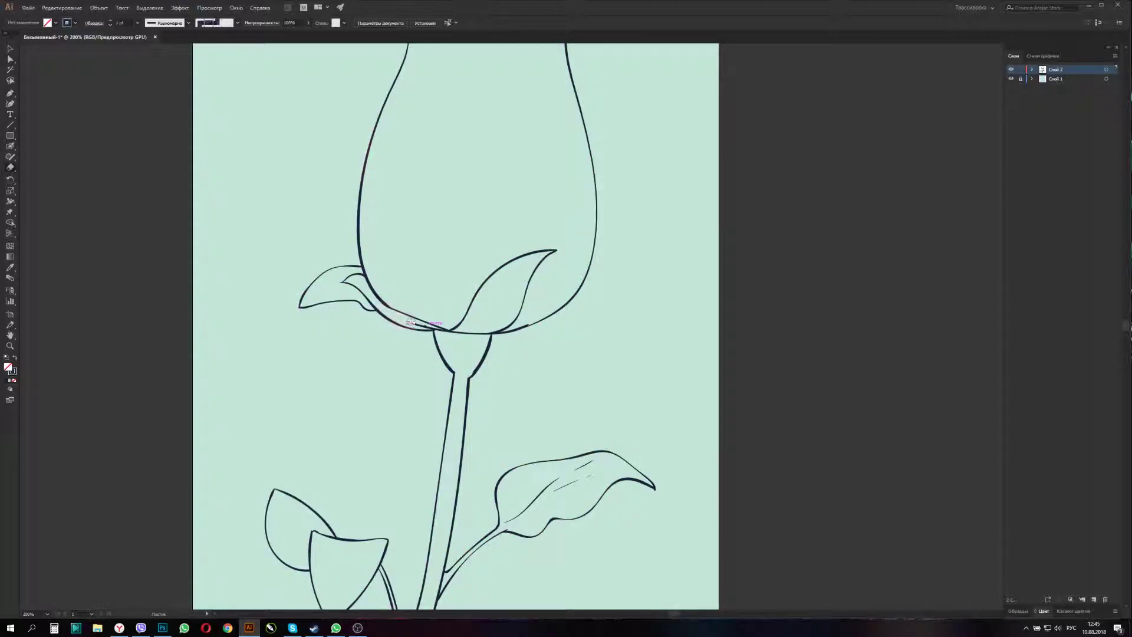
- Add a third sepal curving up from the bud's right side, then select all artwork
key(shift+b)
scroll(571, 326, down, 1)
drag(559, 319, 626, 255)
scroll(598, 252, up, 4)
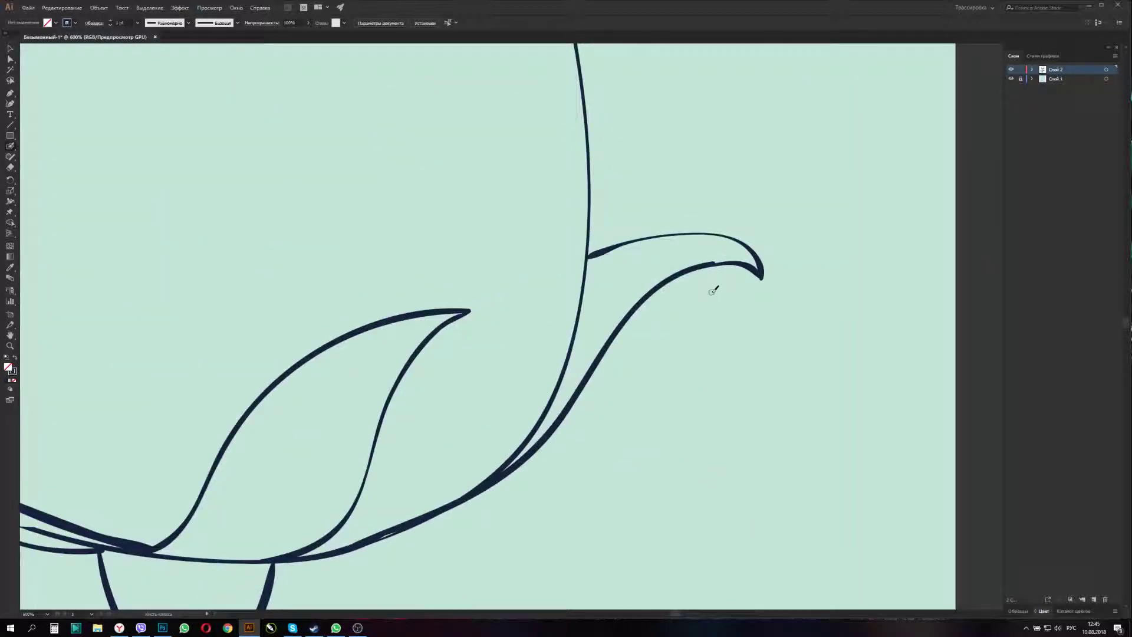
scroll(590, 253, down, 3)
scroll(669, 323, down, 2)
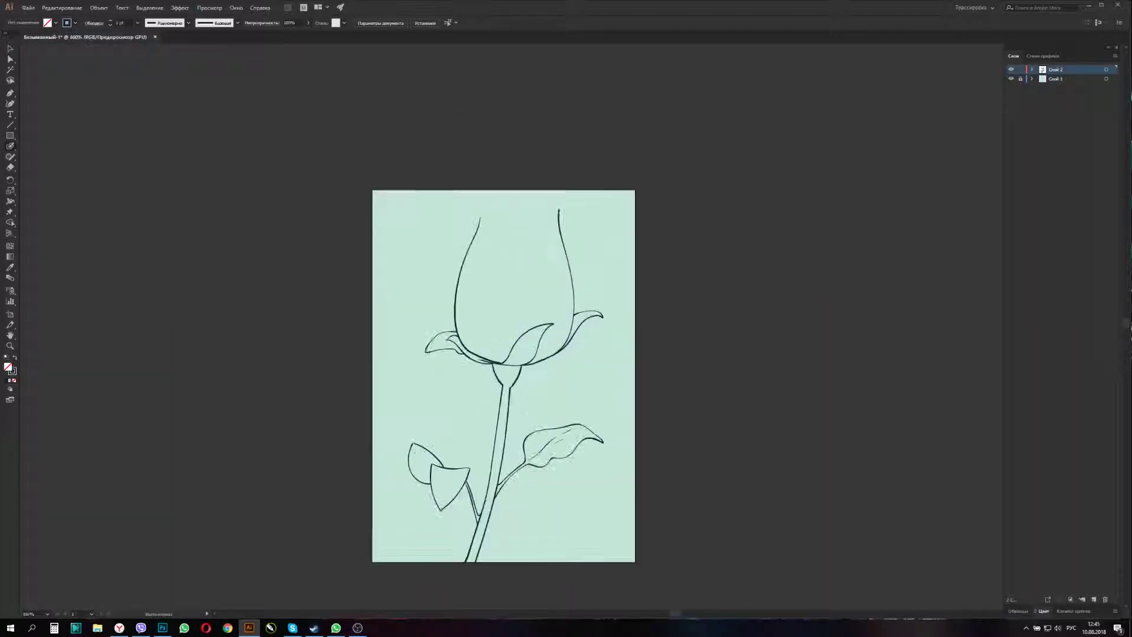
scroll(556, 171, up, 1)
scroll(572, 325, down, 2)
key(ctrl+a)
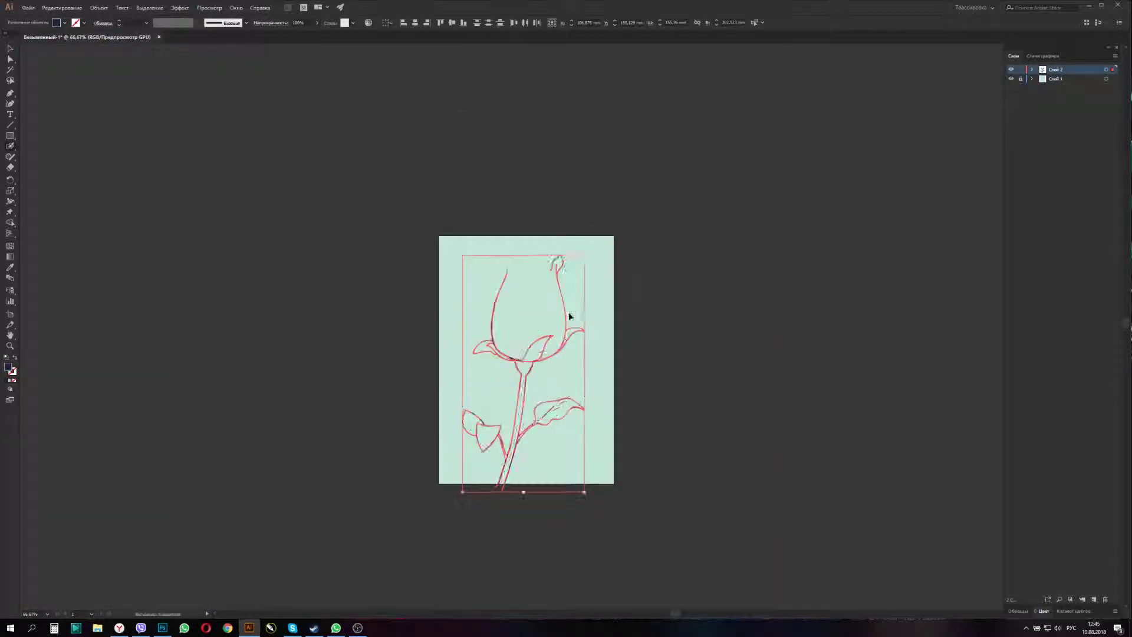
- Deselect and draw a curled petal tip and ruffled petal edges along the bud top
key(ctrl+shift+a)
scroll(619, 318, up, 3)
scroll(594, 306, up, 1)
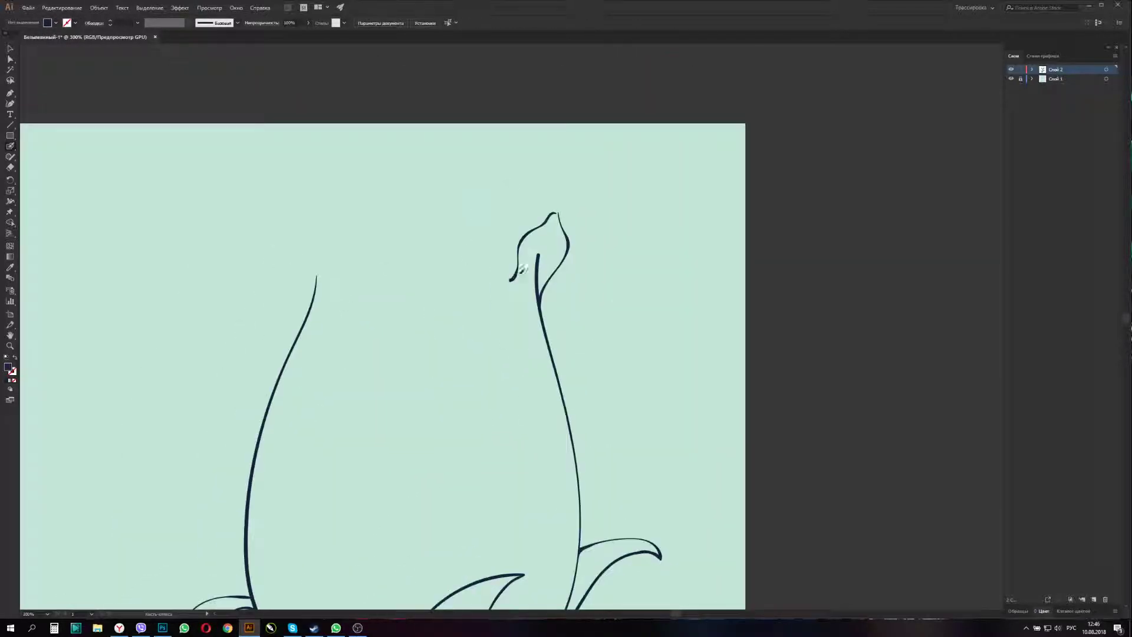
drag(519, 259, 450, 236)
mouse_move(300, 336)
mouse_down()
mouse_move(304, 241)
mouse_move(296, 268)
mouse_move(405, 247)
mouse_up()
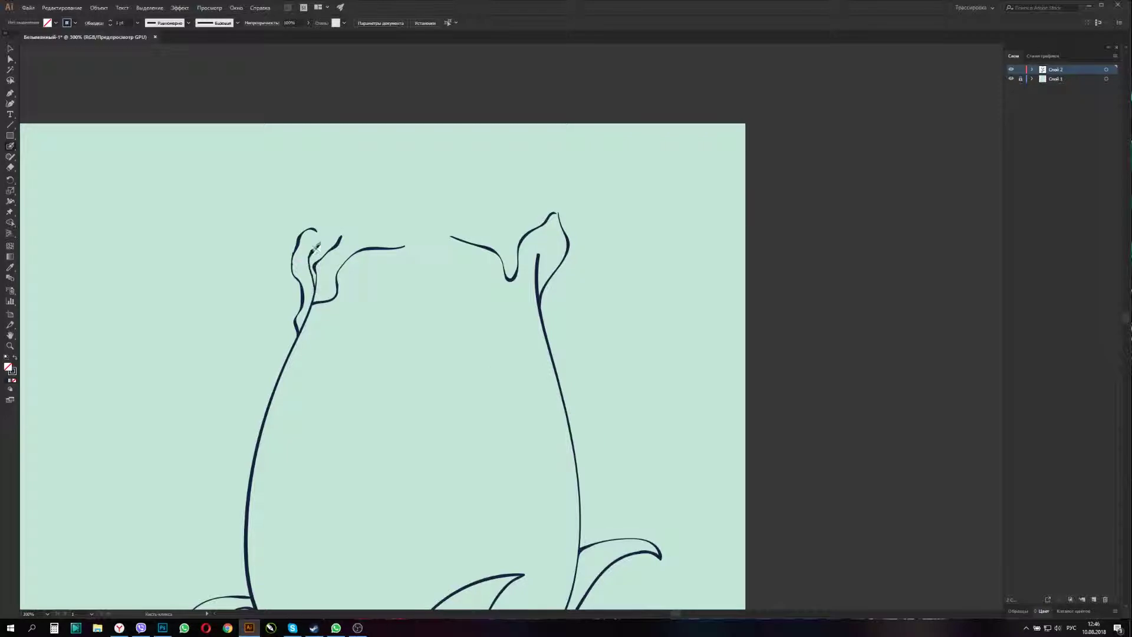
drag(400, 242, 403, 244)
drag(386, 224, 424, 235)
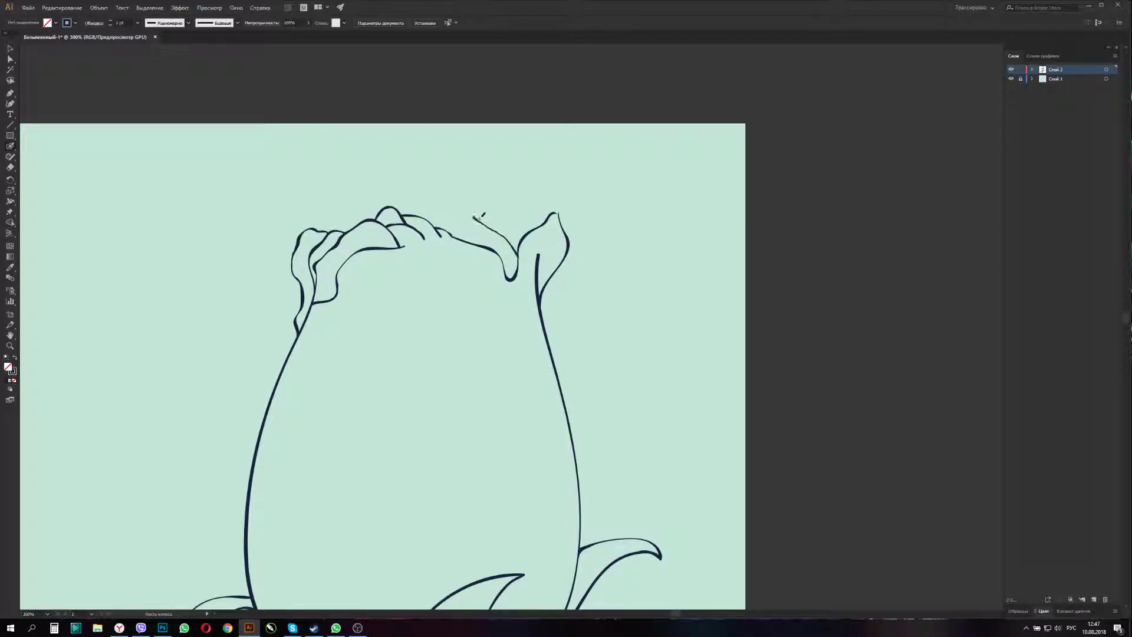
- Add another petal edge near the top and an inner petal curve down the bud
key(ctrl+minus)
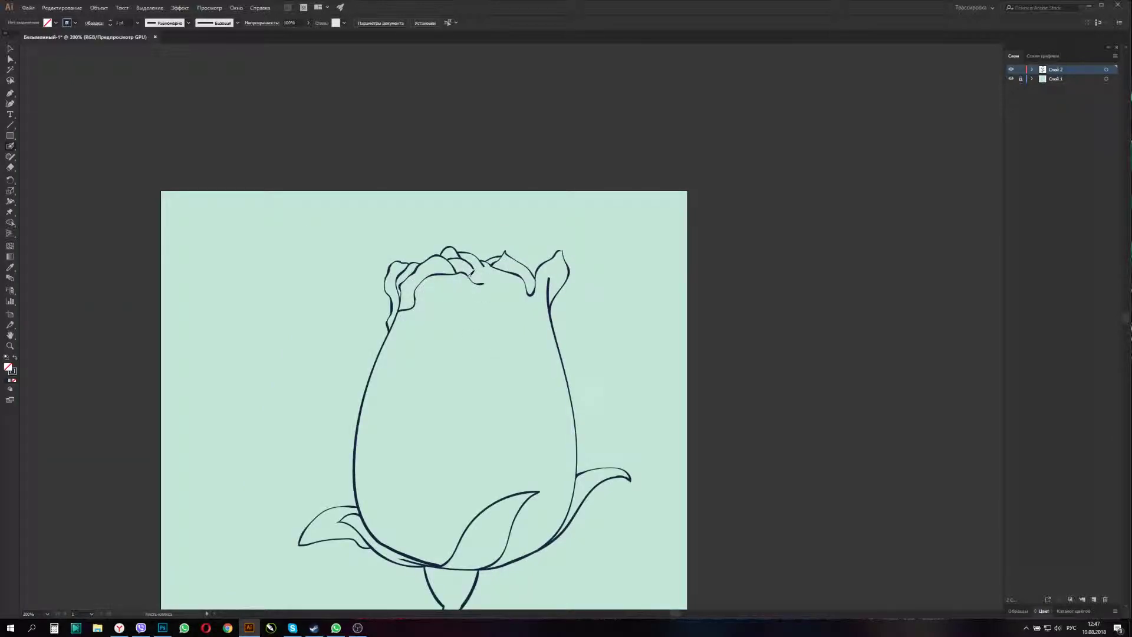
drag(502, 263, 504, 263)
key(ctrl+plus)
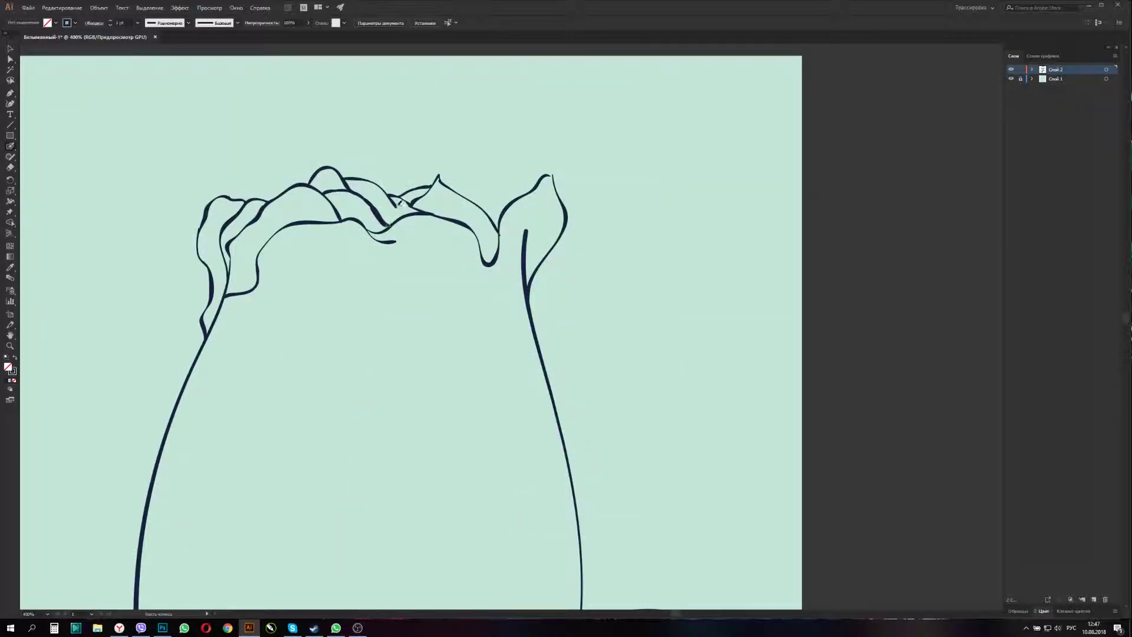
key(ctrl+minus)
mouse_move(494, 277)
mouse_down()
mouse_move(425, 448)
mouse_move(474, 519)
mouse_up()
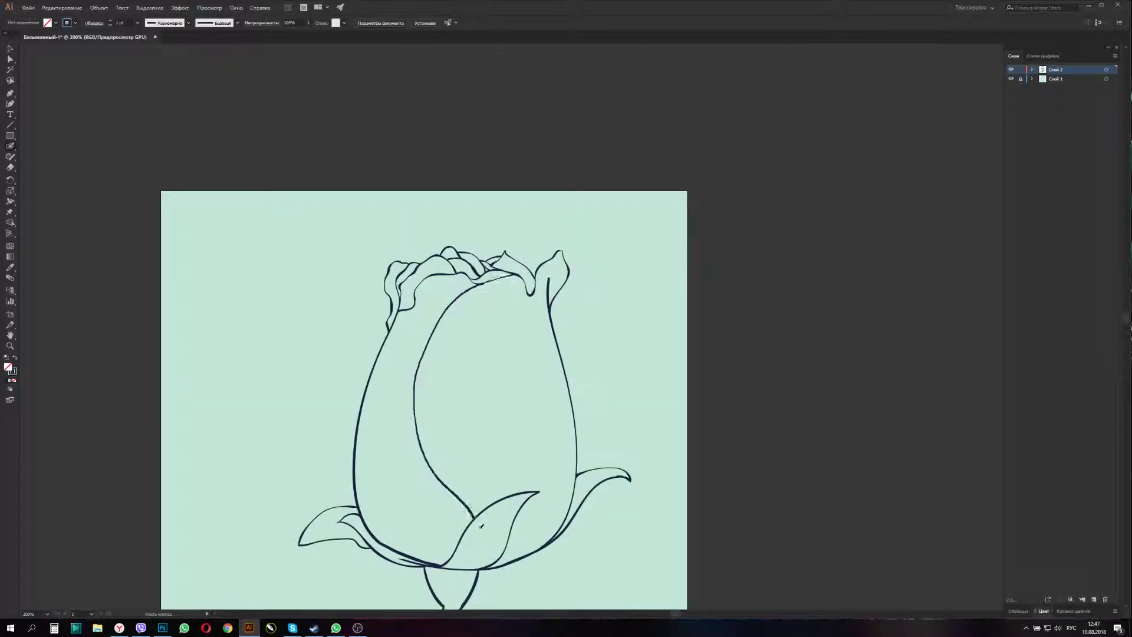
- Thicken the bud base, left outline and cup edge, and add a small stem thorn
drag(417, 543, 420, 551)
drag(368, 464, 365, 415)
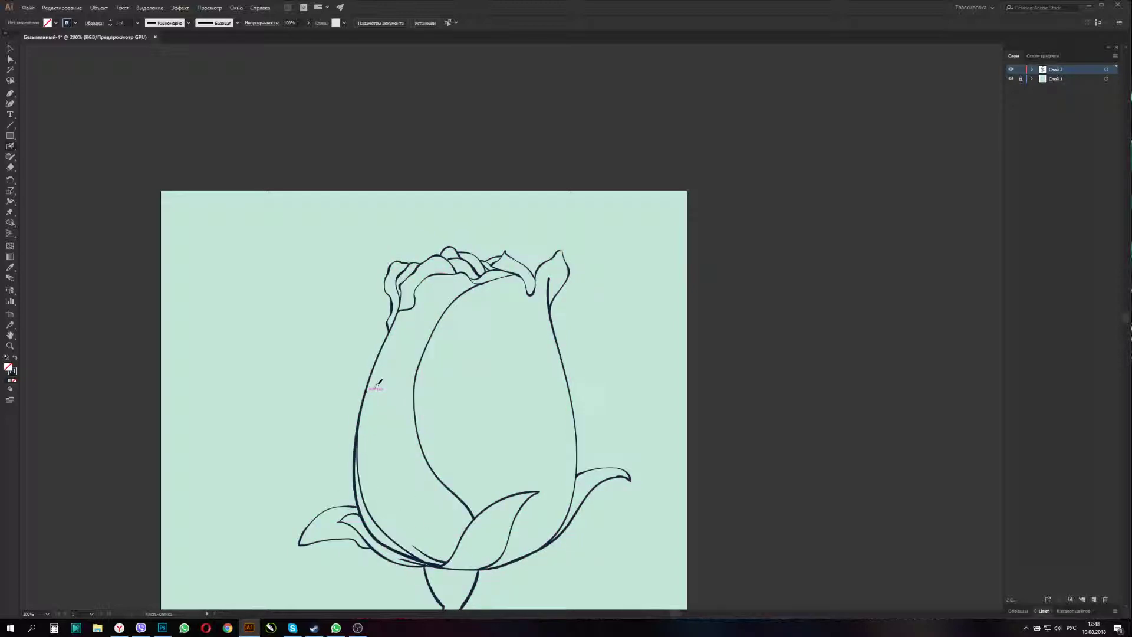
scroll(401, 430, down, 5)
drag(411, 440, 436, 401)
drag(373, 531, 372, 542)
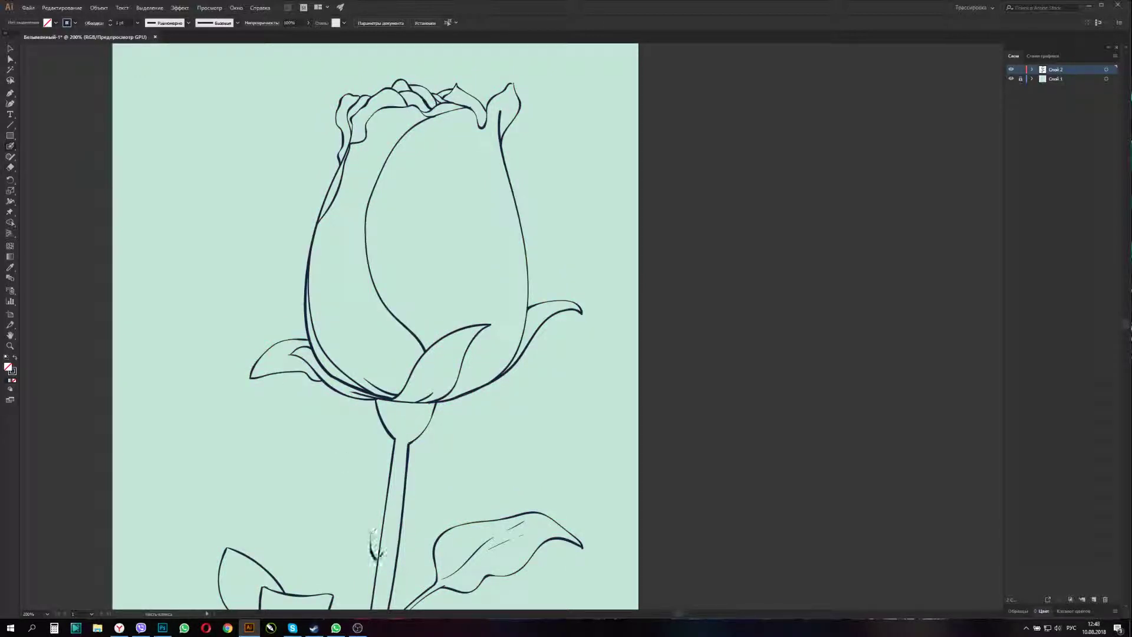
scroll(415, 583, down, 8)
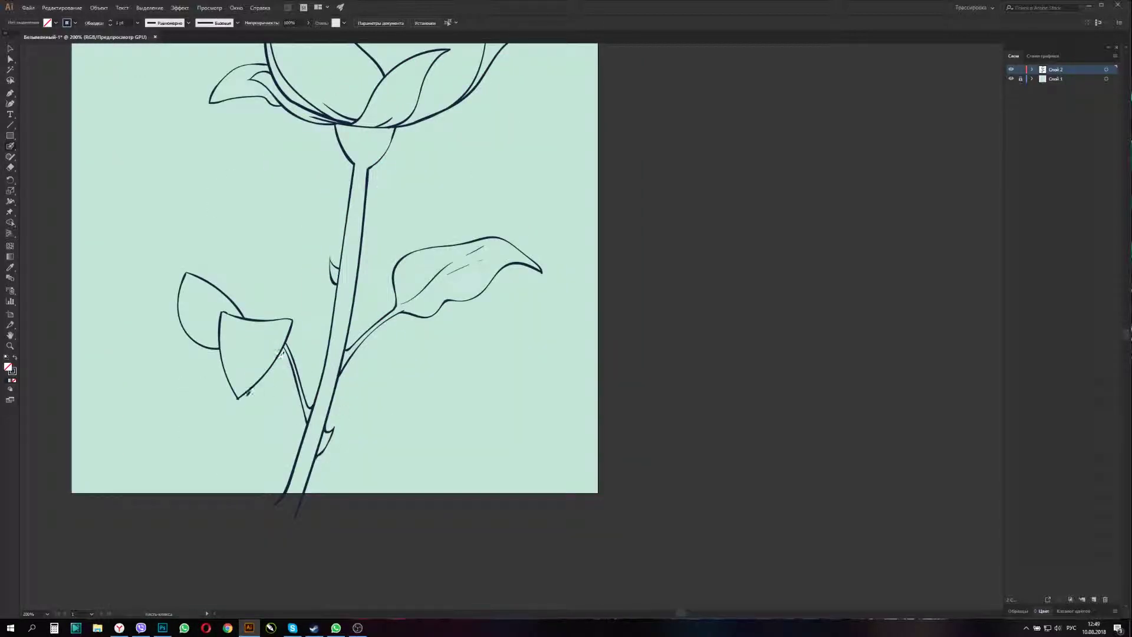
- Undo the last stroke and finish the vein in the right leaf
key(ctrl+z)
drag(400, 305, 426, 284)
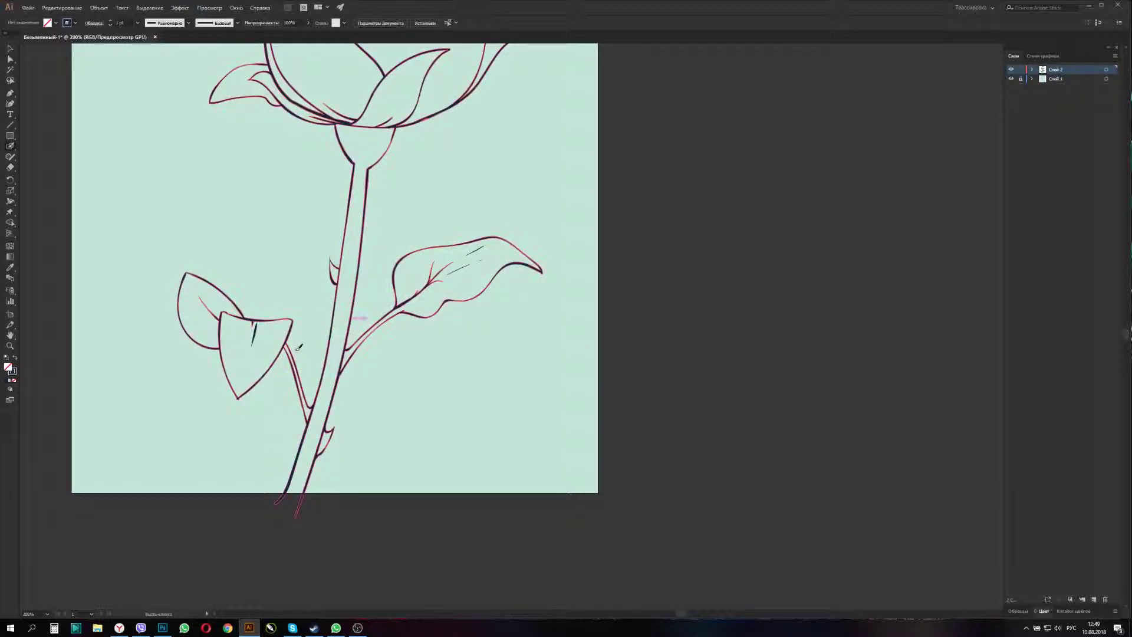
scroll(299, 346, up, 5)
scroll(546, 311, down, 2)
scroll(457, 346, down, 3)
scroll(428, 203, up, 3)
- Thicken the cup's right edge and lower-left edge
drag(428, 203, 488, 105)
mouse_move(197, 199)
mouse_down()
mouse_move(341, 233)
mouse_move(293, 289)
mouse_up()
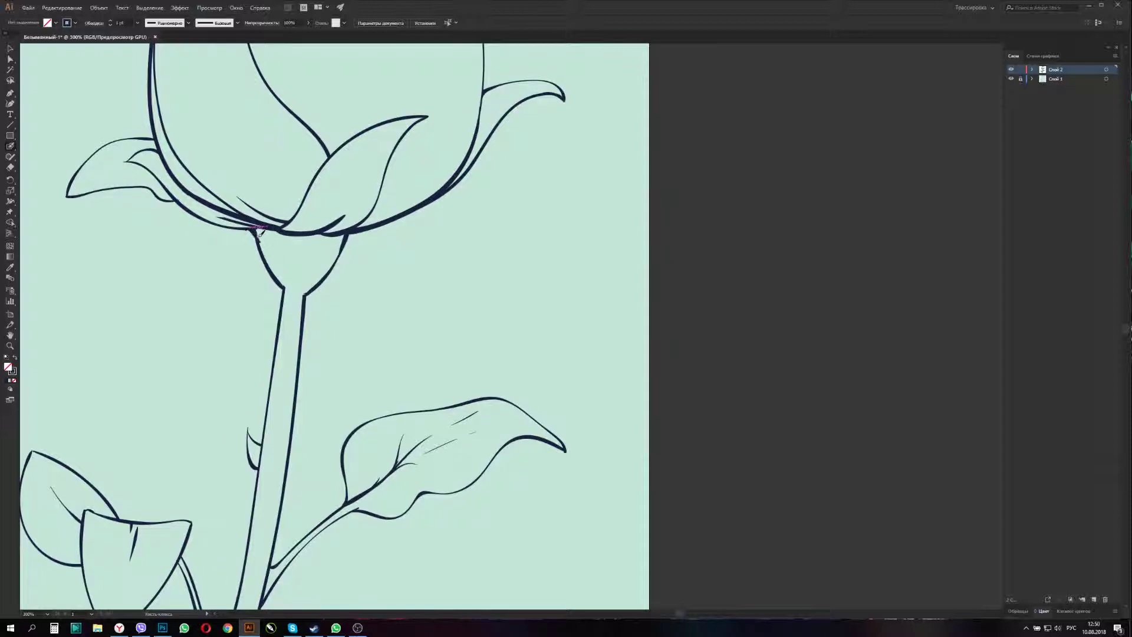
key(ctrl+0)
key(ctrl+equal)
key(ctrl+equal)
key(ctrl+equal)
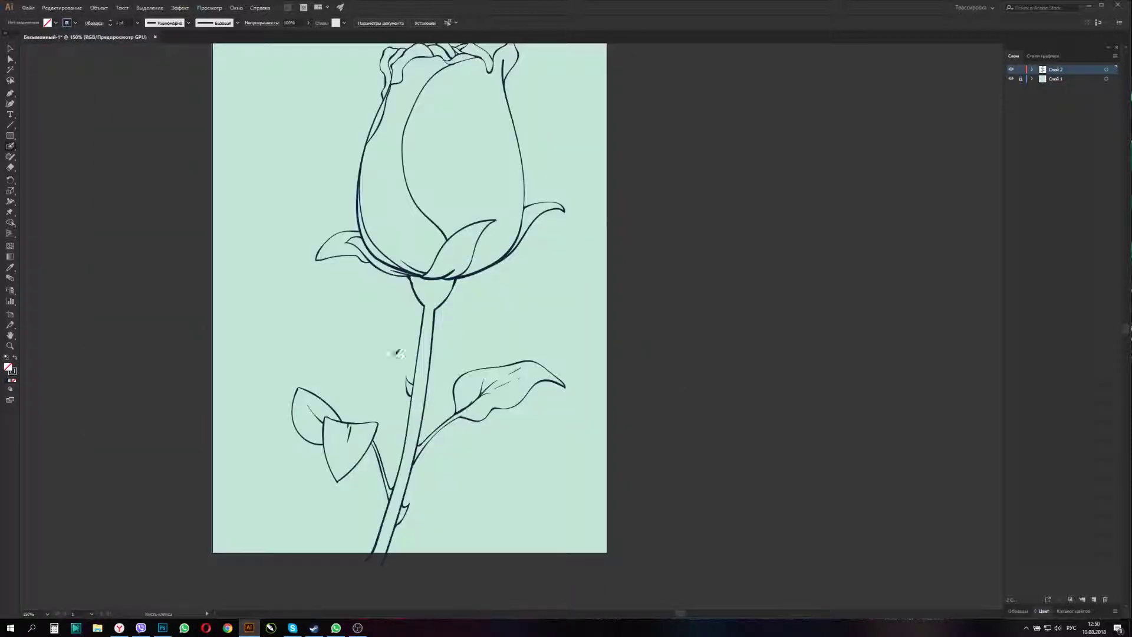
- Create a new layer, Слой 3, for the bud colour with the Blob Brush ready
key(ctrl+l)
drag(561, 289, 520, 376)
key(Return)
key(Return)
double_click(12, 370)
- Set the brush colour to red and paint the bud's middle, tip and right edge
click(844, 419)
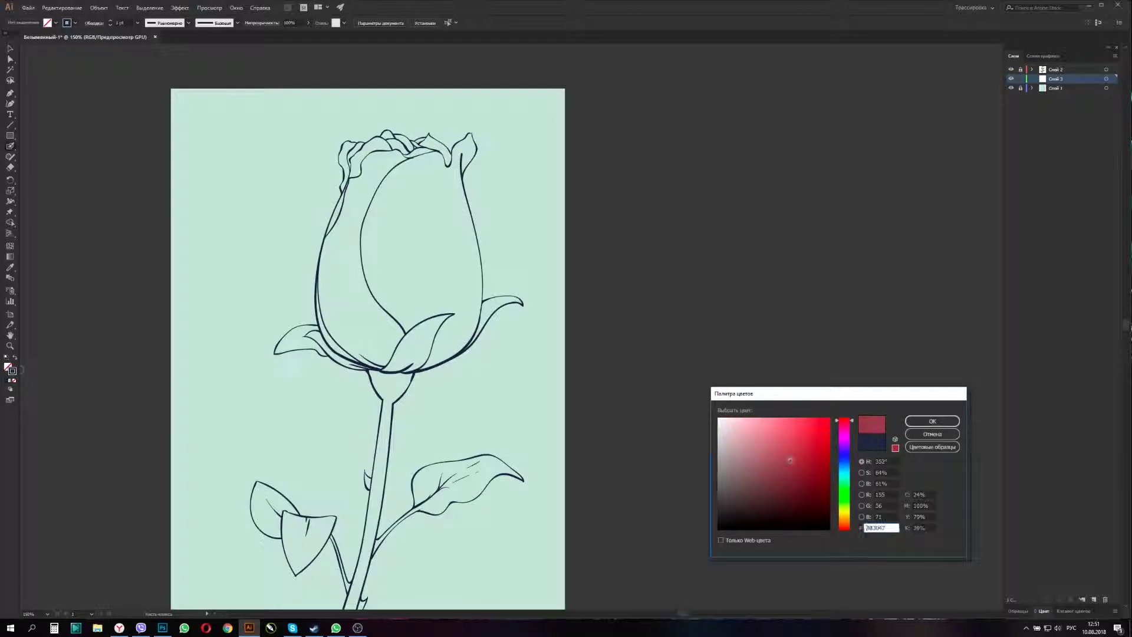
key(Return)
drag(442, 204, 442, 282)
key(ctrl+equal)
mouse_move(416, 116)
mouse_down()
mouse_move(428, 80)
mouse_move(412, 176)
mouse_up()
key(ctrl+equal)
mouse_move(434, 80)
mouse_down()
mouse_move(451, 389)
mouse_move(359, 534)
mouse_up()
drag(427, 224, 412, 490)
- Fill the rest of the bud interior red, including the top petals and lower-left area
mouse_move(354, 518)
mouse_down()
mouse_move(336, 546)
mouse_move(396, 443)
mouse_move(372, 519)
mouse_up()
mouse_move(277, 492)
mouse_down()
mouse_move(384, 428)
mouse_move(413, 377)
mouse_up()
mouse_move(383, 159)
mouse_down()
mouse_move(378, 112)
mouse_move(389, 136)
mouse_move(342, 82)
mouse_move(301, 101)
mouse_move(359, 115)
mouse_move(265, 168)
mouse_up()
mouse_move(248, 118)
mouse_down()
mouse_move(318, 89)
mouse_move(238, 94)
mouse_move(230, 283)
mouse_up()
drag(330, 130, 324, 278)
mouse_move(212, 100)
mouse_down()
mouse_move(177, 130)
mouse_move(186, 183)
mouse_move(171, 354)
mouse_up()
drag(194, 248, 283, 483)
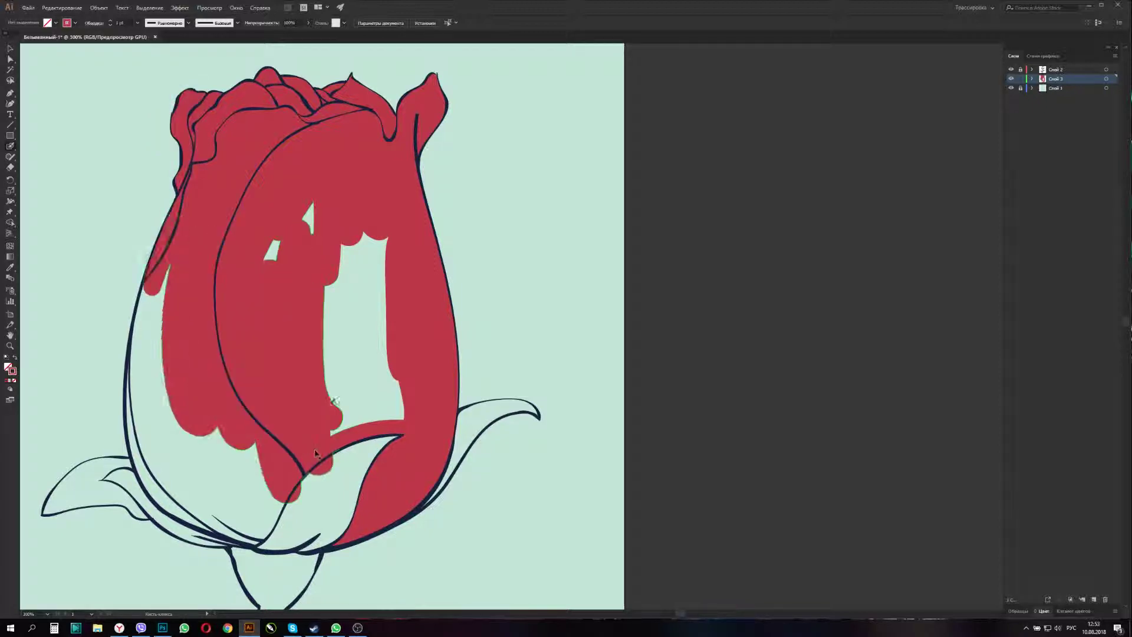
drag(383, 236, 295, 436)
mouse_move(153, 265)
mouse_down()
mouse_move(230, 221)
mouse_move(195, 501)
mouse_move(233, 540)
mouse_move(213, 531)
mouse_up()
mouse_move(147, 471)
mouse_down()
mouse_move(280, 499)
mouse_move(177, 412)
mouse_move(283, 495)
mouse_up()
key(ctrl+minus)
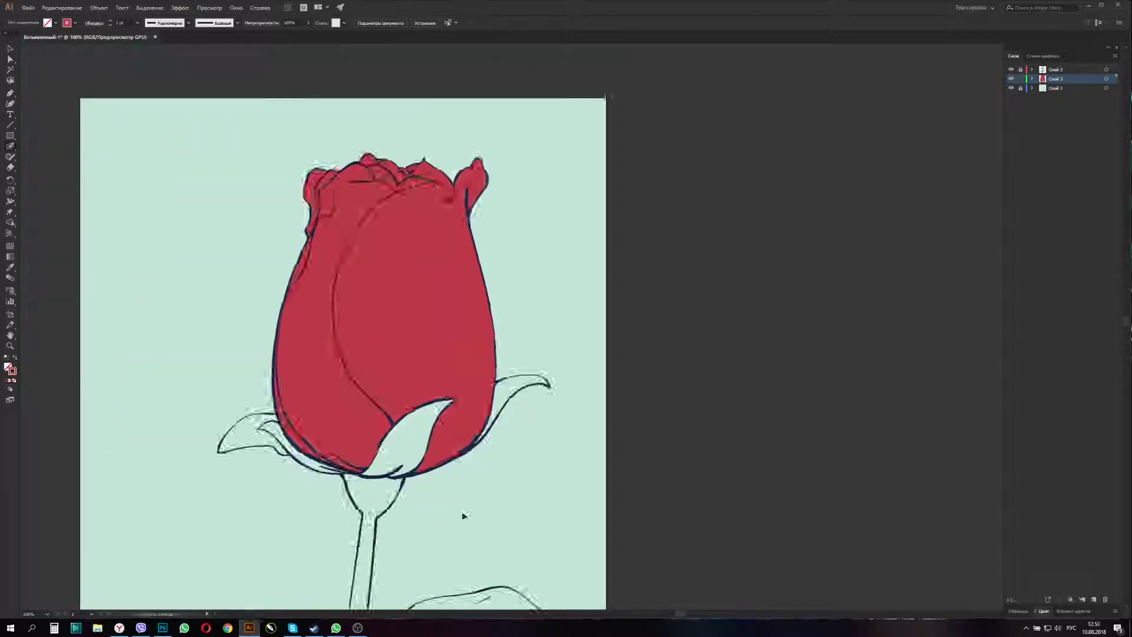
- Adjust the brush settings and add a new layer, Слой 4, for the green parts
key(ctrl+minus)
key(ctrl+minus)
double_click(10, 145)
click(309, 411)
key(ctrl+plus)
key(ctrl+plus)
key(ctrl+plus)
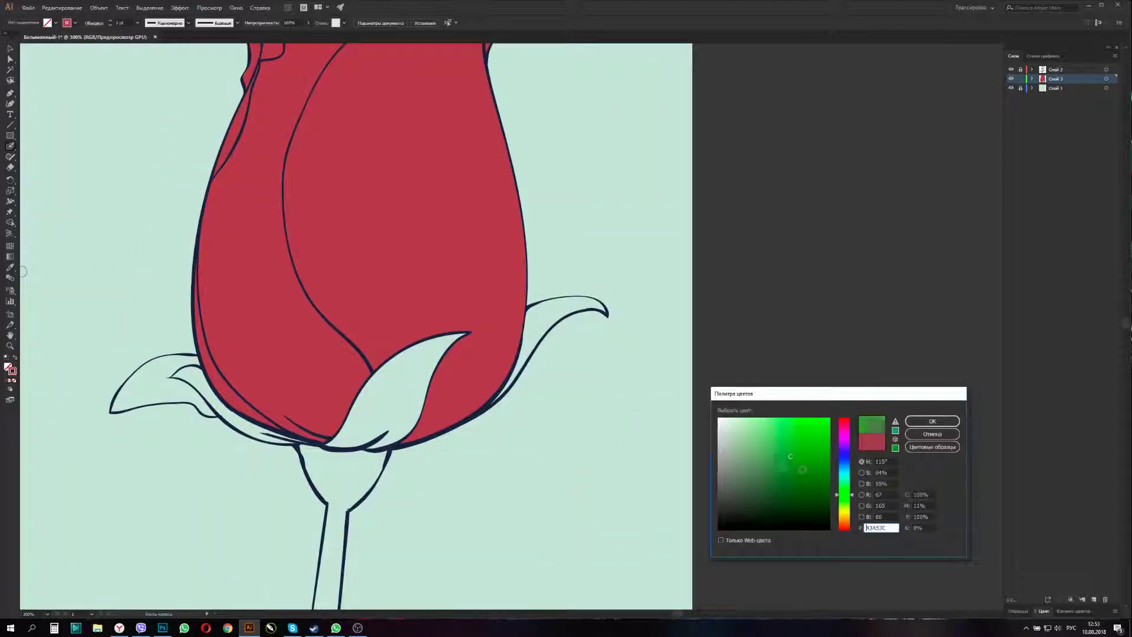
- Move Слой 4 below the red bud layer and paint the front and left sepals green
mouse_move(499, 398)
mouse_down()
mouse_move(522, 354)
mouse_move(606, 309)
mouse_move(525, 342)
mouse_move(535, 311)
mouse_move(723, 185)
mouse_up()
drag(457, 339, 533, 277)
drag(1055, 79, 1055, 90)
drag(472, 321, 598, 220)
drag(295, 296, 437, 330)
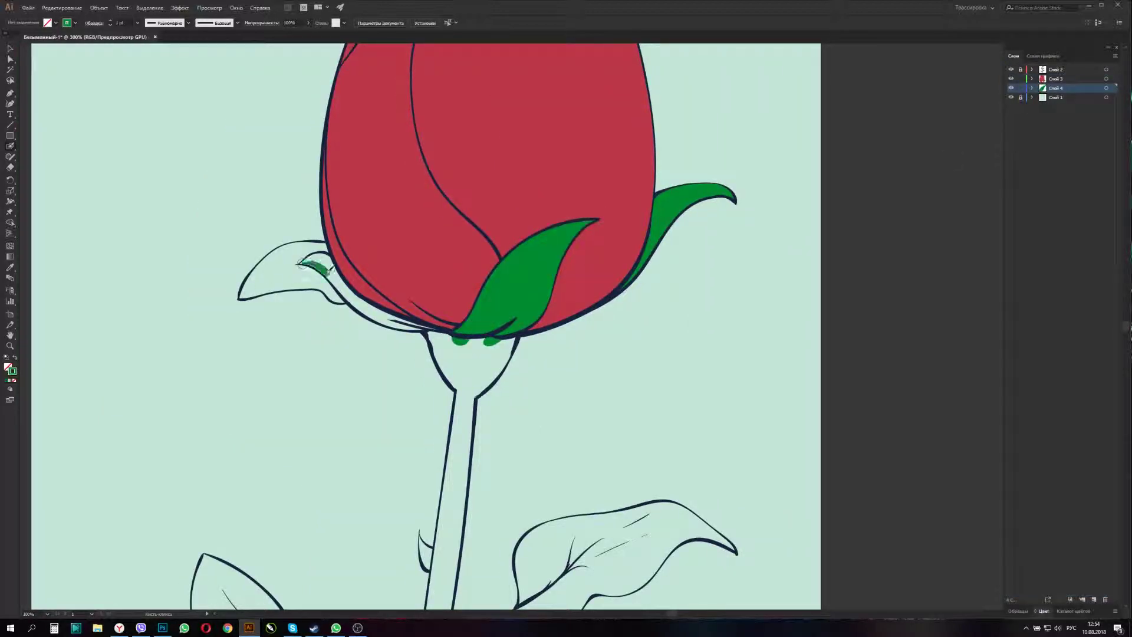
drag(354, 310, 307, 259)
- Try a red stroke on the bud layer, undo it, and return to the green layer
click(1106, 79)
mouse_move(239, 296)
mouse_down()
mouse_move(327, 283)
mouse_move(342, 300)
mouse_move(295, 277)
mouse_move(265, 292)
mouse_move(248, 277)
mouse_move(336, 248)
mouse_move(303, 273)
mouse_up()
key(ctrl+z)
key(ctrl+minus)
click(1056, 88)
- Paint the calyx, lower stem and right leaf's stalk green
mouse_move(495, 333)
mouse_down()
mouse_move(534, 339)
mouse_move(504, 367)
mouse_move(472, 569)
mouse_move(498, 378)
mouse_move(484, 491)
mouse_up()
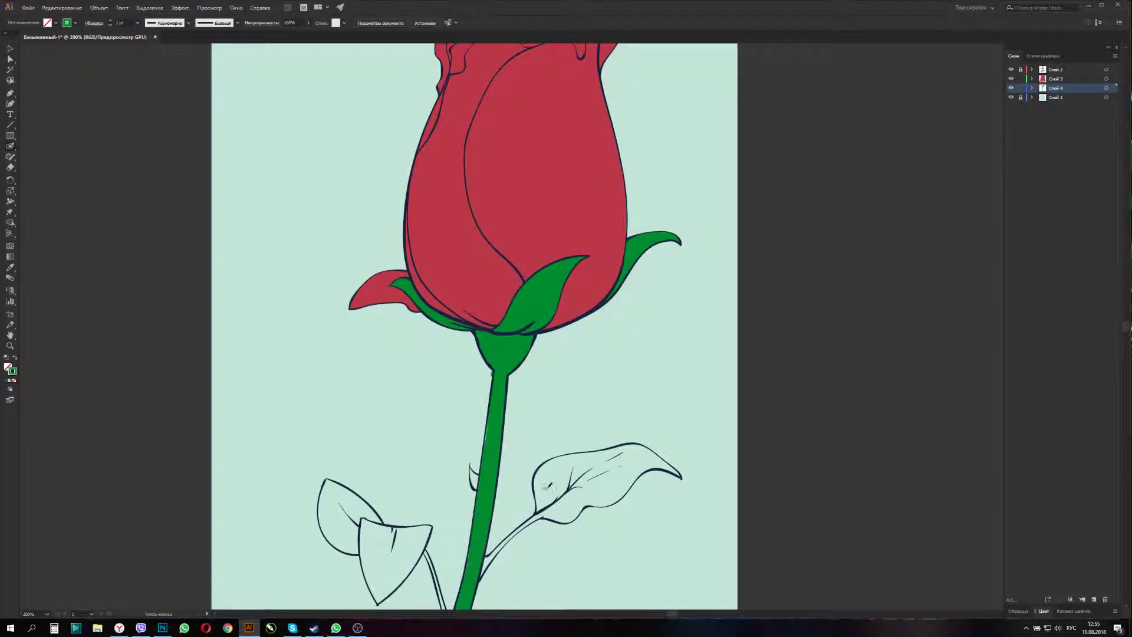
scroll(483, 548, down, 3)
mouse_move(484, 507)
mouse_down()
mouse_move(449, 602)
mouse_move(473, 516)
mouse_up()
mouse_move(511, 450)
mouse_down()
mouse_move(589, 397)
mouse_move(647, 383)
mouse_move(589, 407)
mouse_move(554, 401)
mouse_up()
- Fill the right leaf, thin stem, both left leaves and the thorn green
key(ctrl+plus)
mouse_move(518, 327)
mouse_down()
mouse_move(649, 310)
mouse_move(711, 352)
mouse_move(659, 309)
mouse_up()
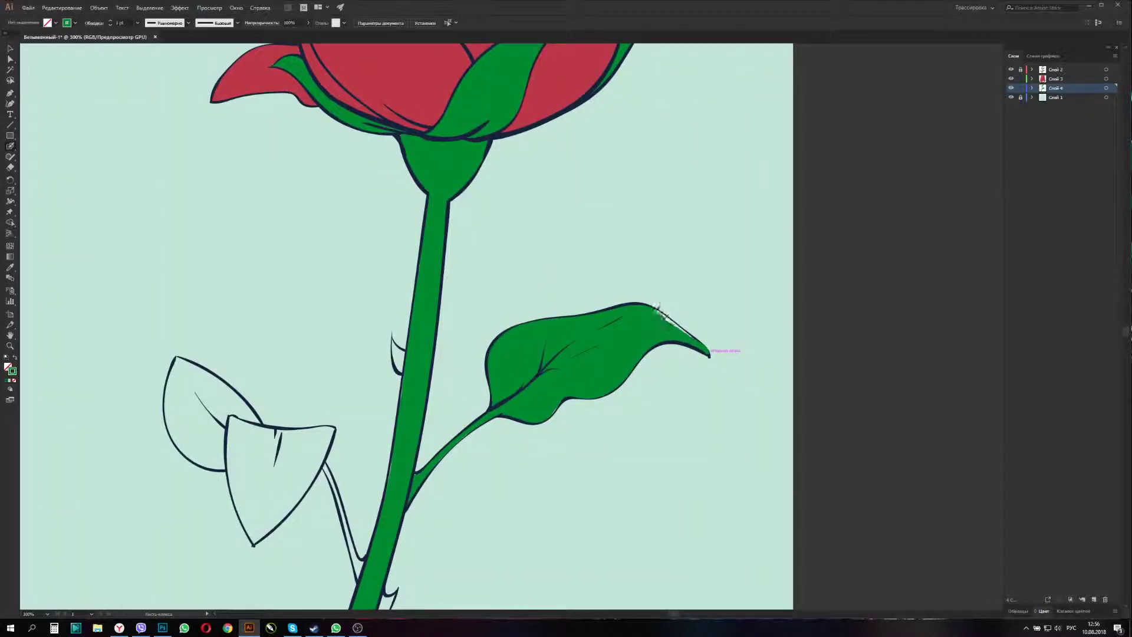
drag(562, 504, 754, 370)
drag(512, 324, 554, 436)
mouse_move(445, 406)
mouse_down()
mouse_move(514, 317)
mouse_move(420, 318)
mouse_move(513, 306)
mouse_move(409, 277)
mouse_up()
mouse_move(369, 221)
mouse_down()
mouse_move(357, 271)
mouse_move(412, 329)
mouse_move(377, 242)
mouse_move(411, 282)
mouse_move(378, 227)
mouse_move(413, 260)
mouse_up()
drag(587, 451, 585, 454)
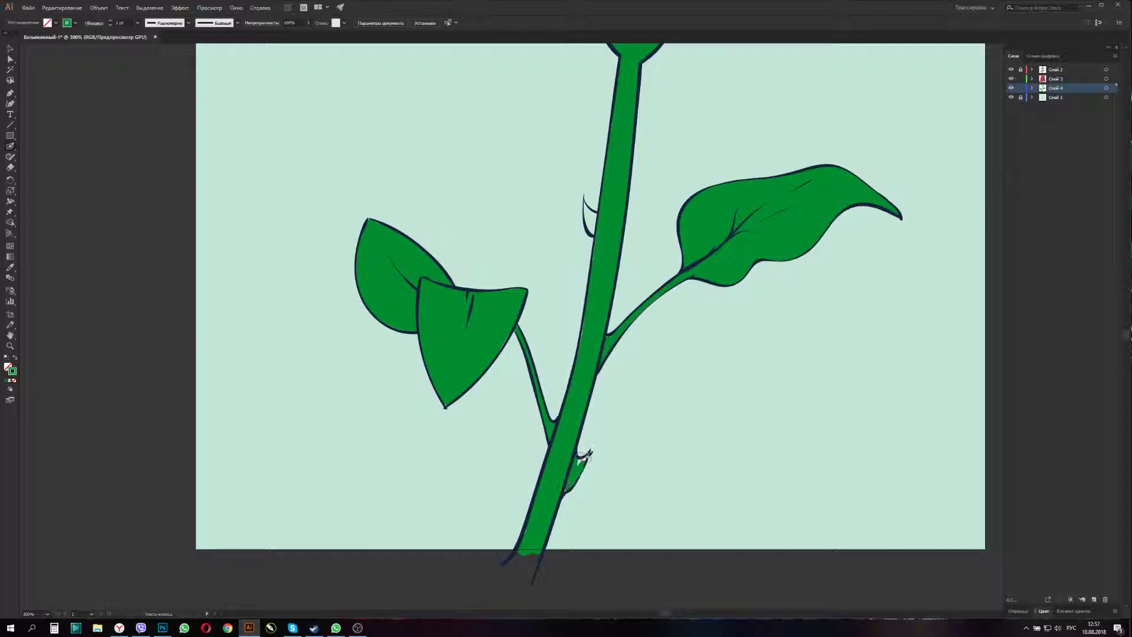
key(ctrl+minus)
key(ctrl+minus)
key(ctrl+minus)
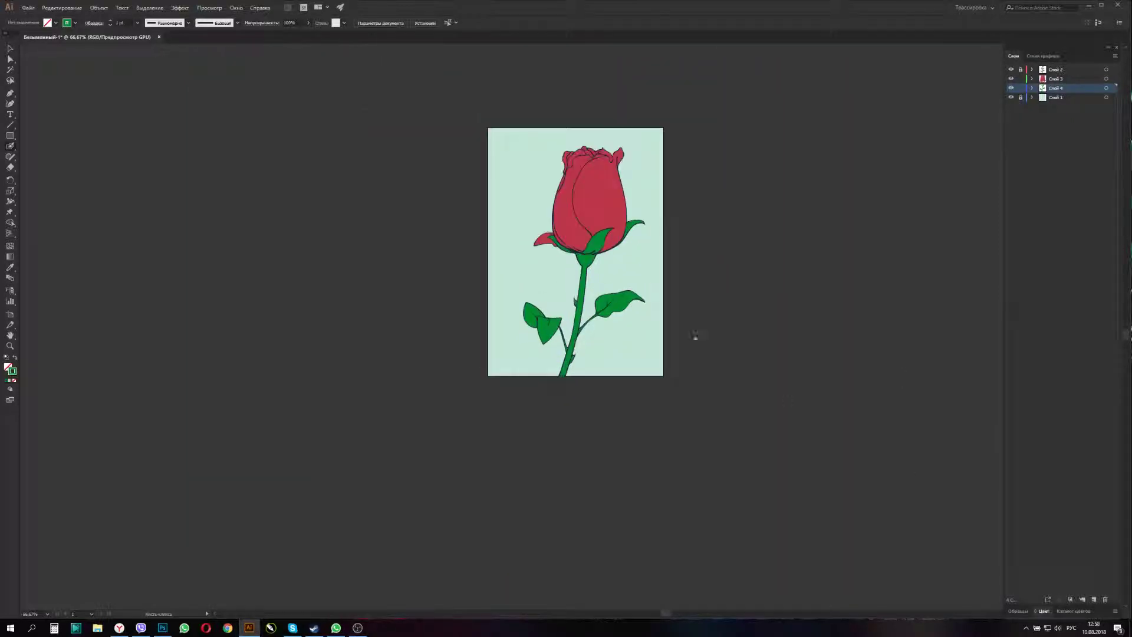
- Add a new layer, Слой 5, and set the brush colour to a darker red
key(ctrl+l)
key(ctrl+plus)
key(ctrl+plus)
key(ctrl+plus)
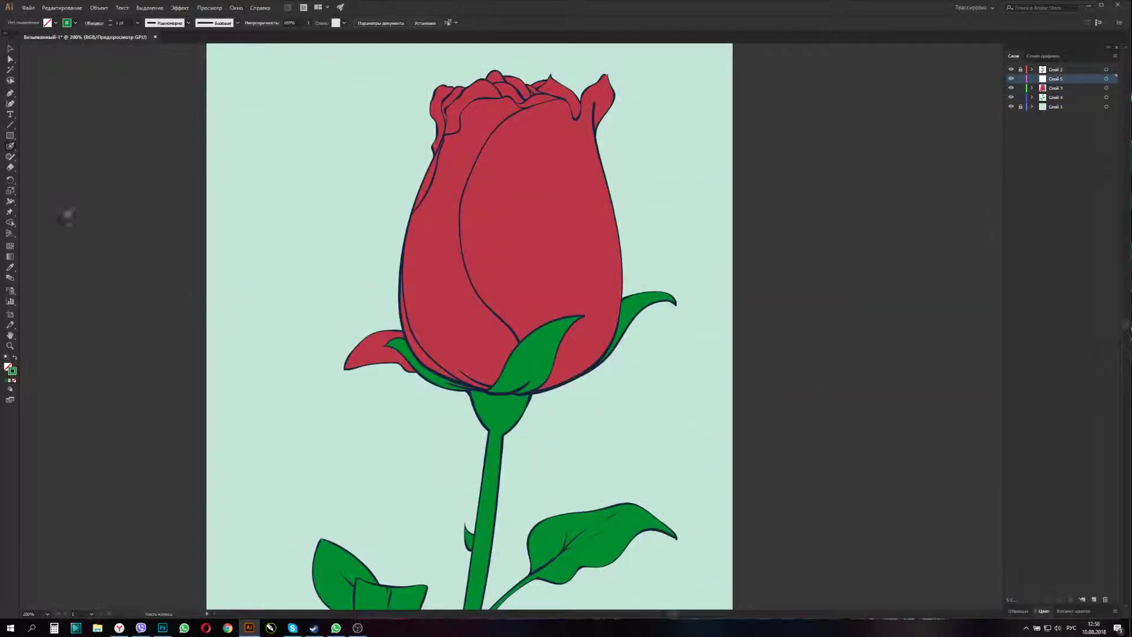
click(9, 156)
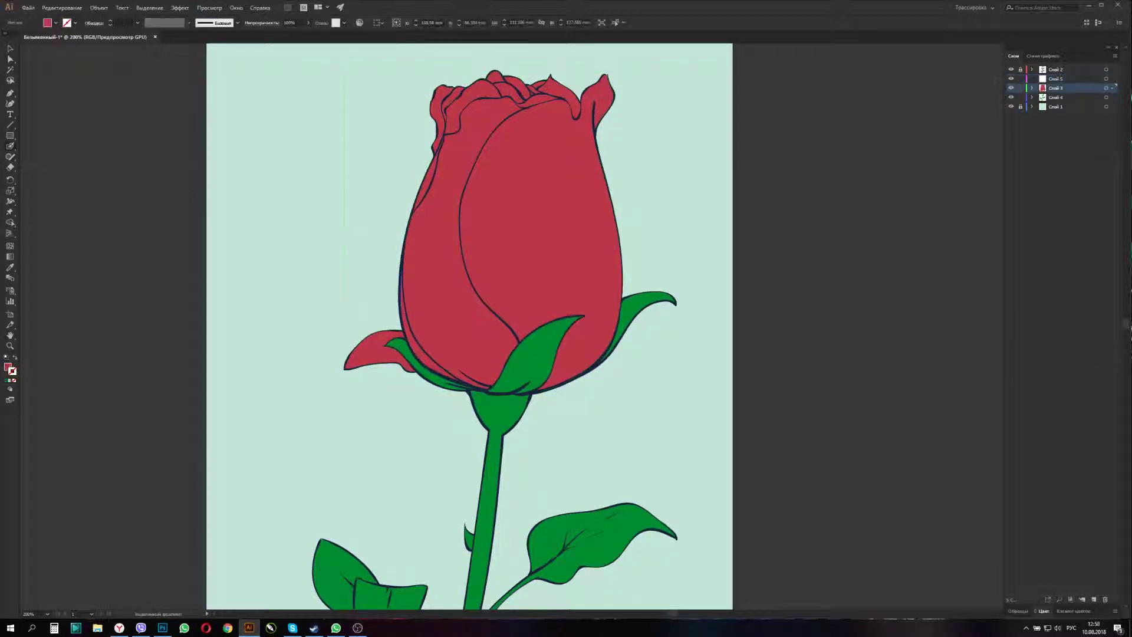
double_click(12, 371)
click(803, 473)
click(932, 421)
- Paint a continuous dark red shading band along the bud's right edge
mouse_move(569, 330)
mouse_down()
mouse_move(559, 367)
mouse_move(583, 321)
mouse_move(596, 323)
mouse_move(613, 239)
mouse_up()
drag(611, 321, 599, 288)
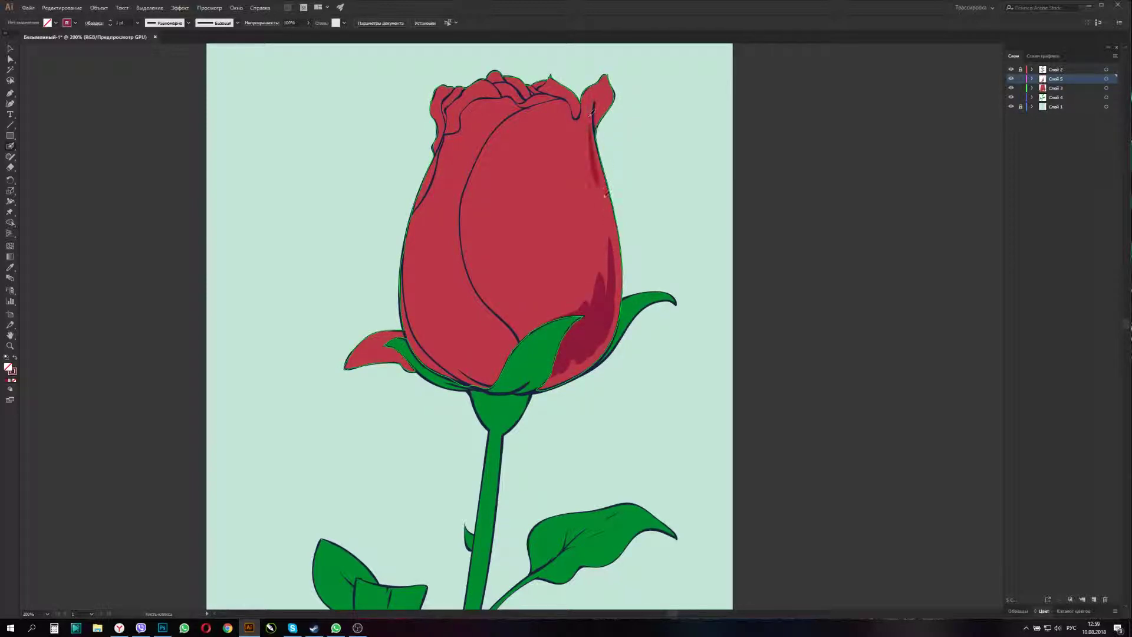
drag(588, 316, 607, 181)
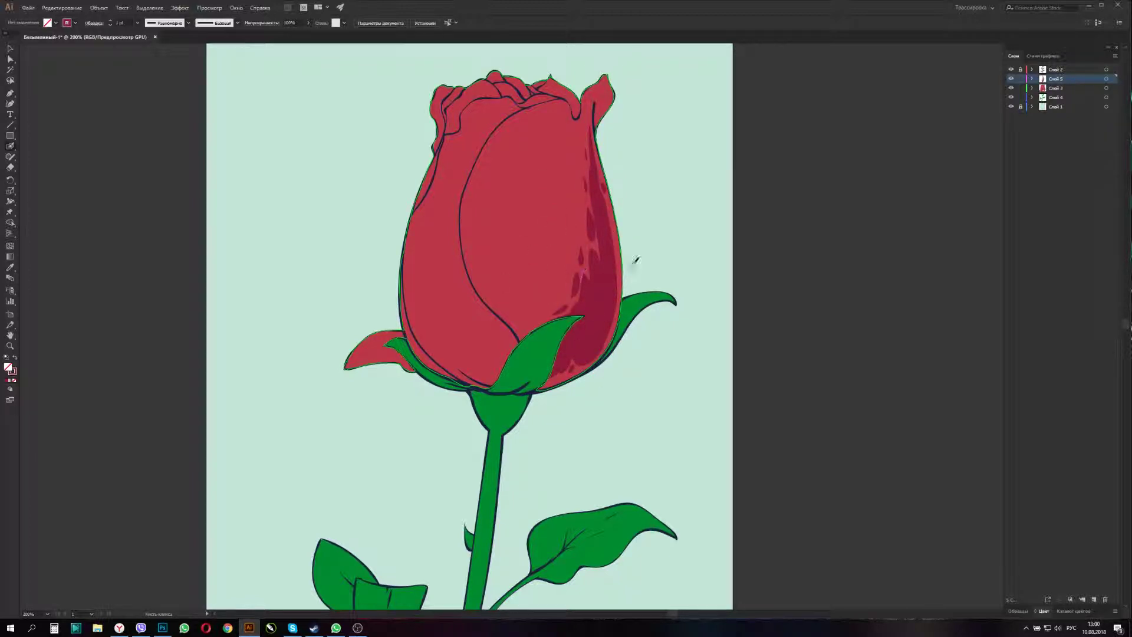
ctrl+click(581, 272)
key(shift+e)
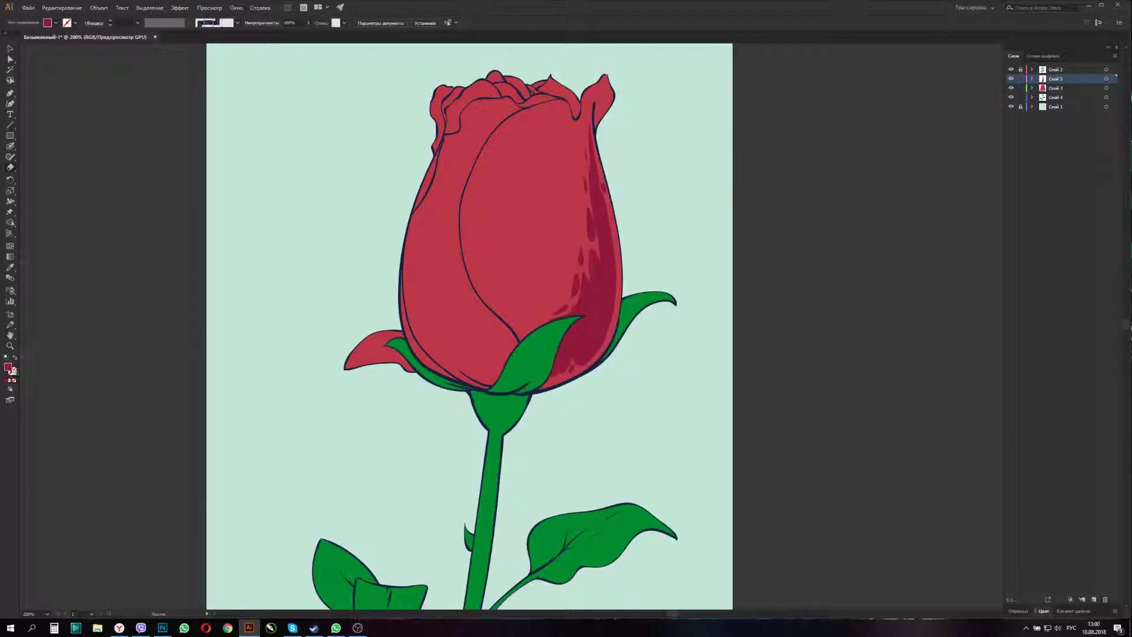
- On new layer Слой 6, pick a new red and paint mottled shading across the bud's middle and right edge
ctrl+click(526, 252)
ctrl+click(517, 537)
key(ctrl+l)
double_click(8, 367)
click(856, 424)
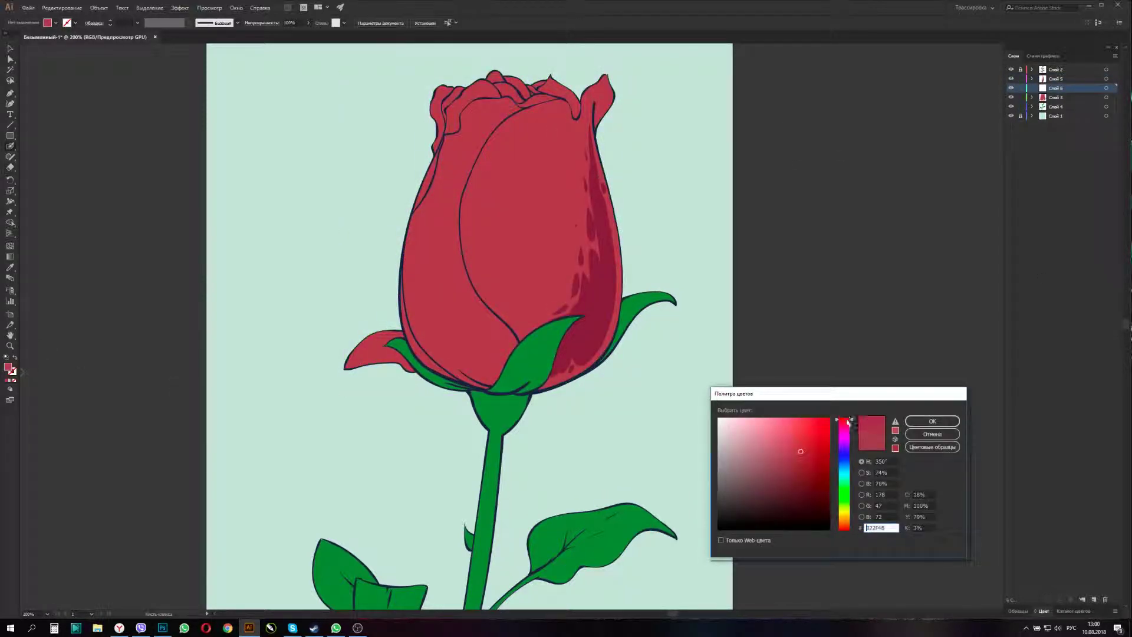
key(Return)
drag(572, 147, 577, 187)
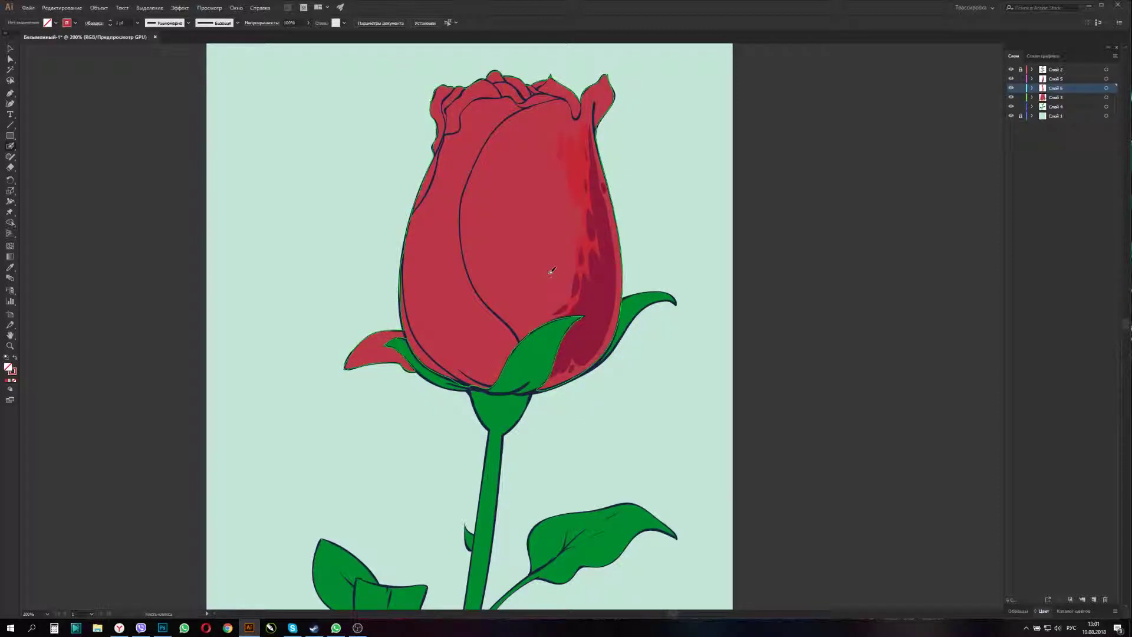
drag(563, 306, 554, 312)
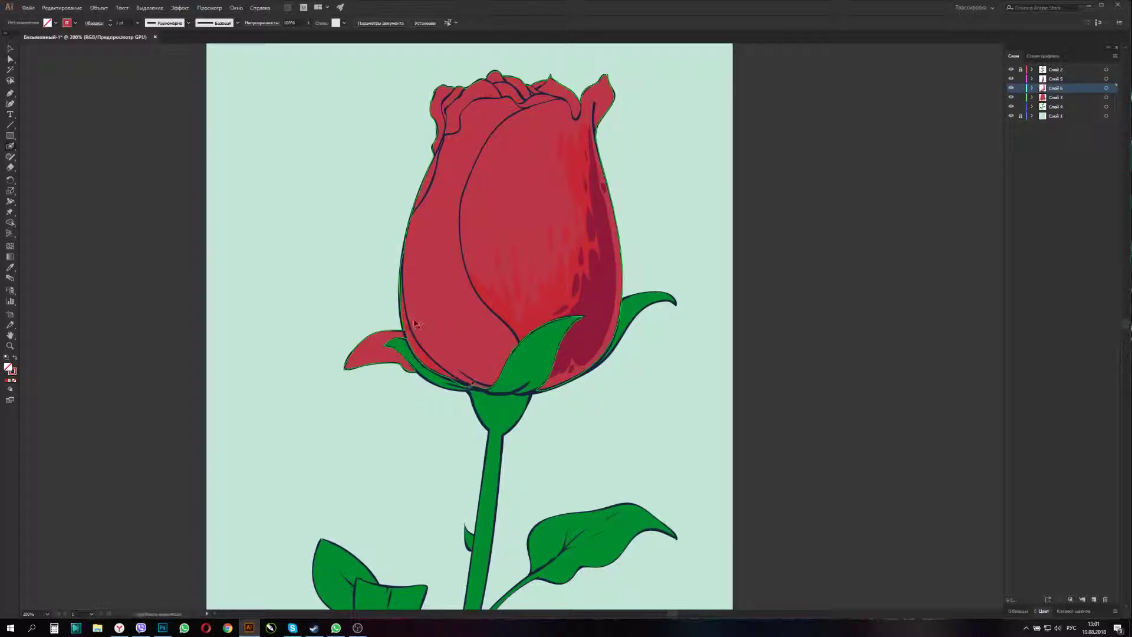
mouse_move(557, 374)
mouse_down()
mouse_move(614, 247)
mouse_move(592, 127)
mouse_up()
- Add layer Слой 7 for brighter tints, reselect the bud, and begin choosing a highlight colour
ctrl+click(582, 198)
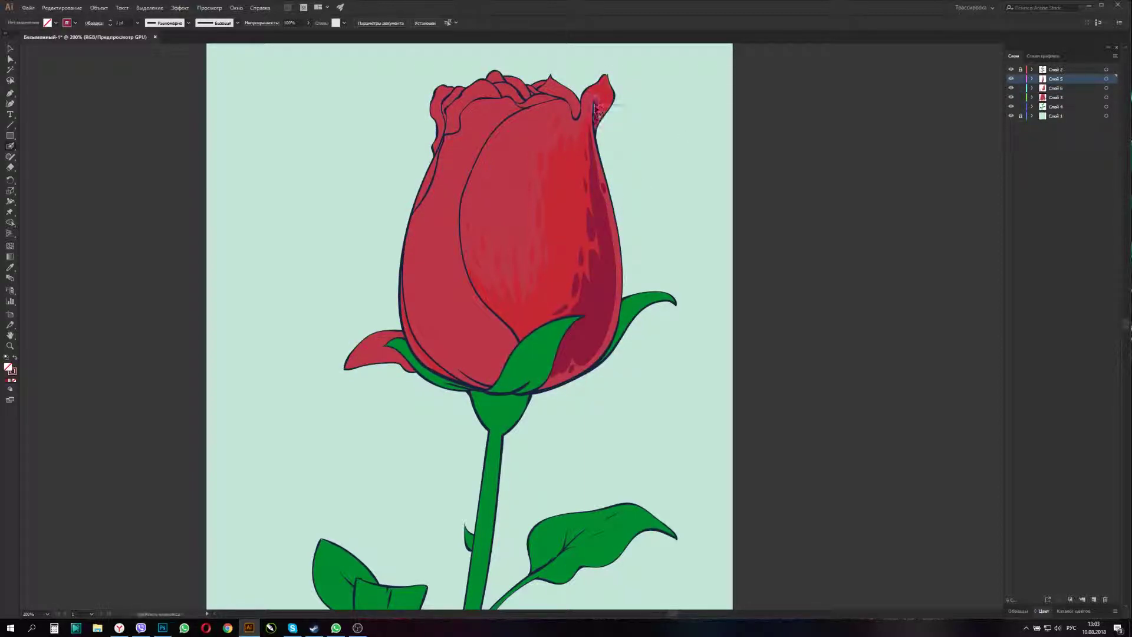
click(606, 197)
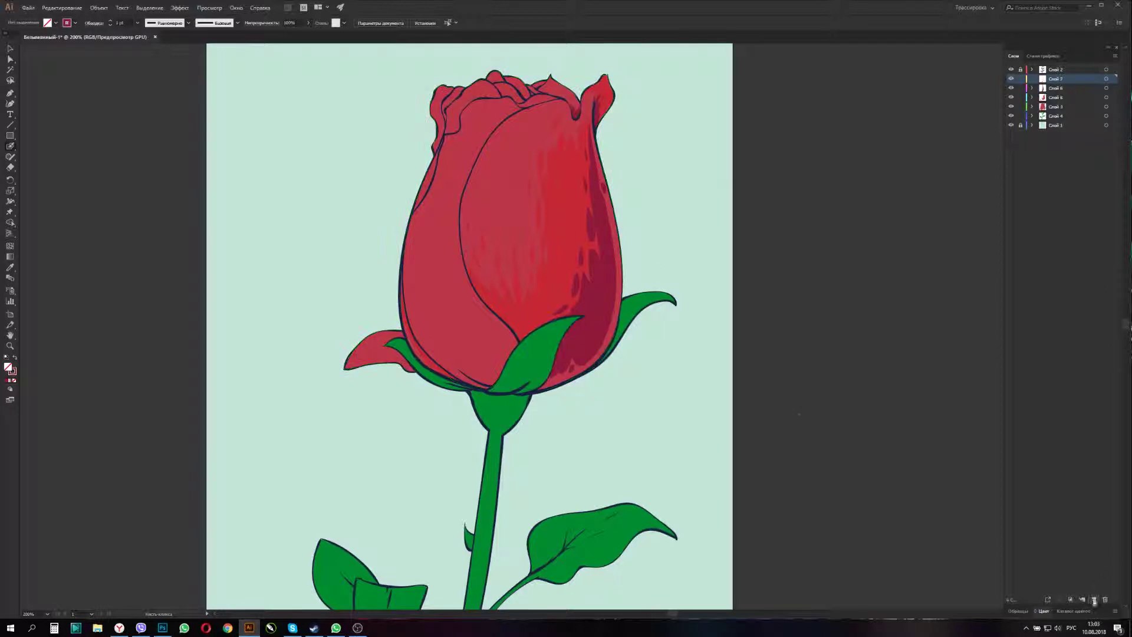
key(ctrl+l)
key(Return)
click(517, 75)
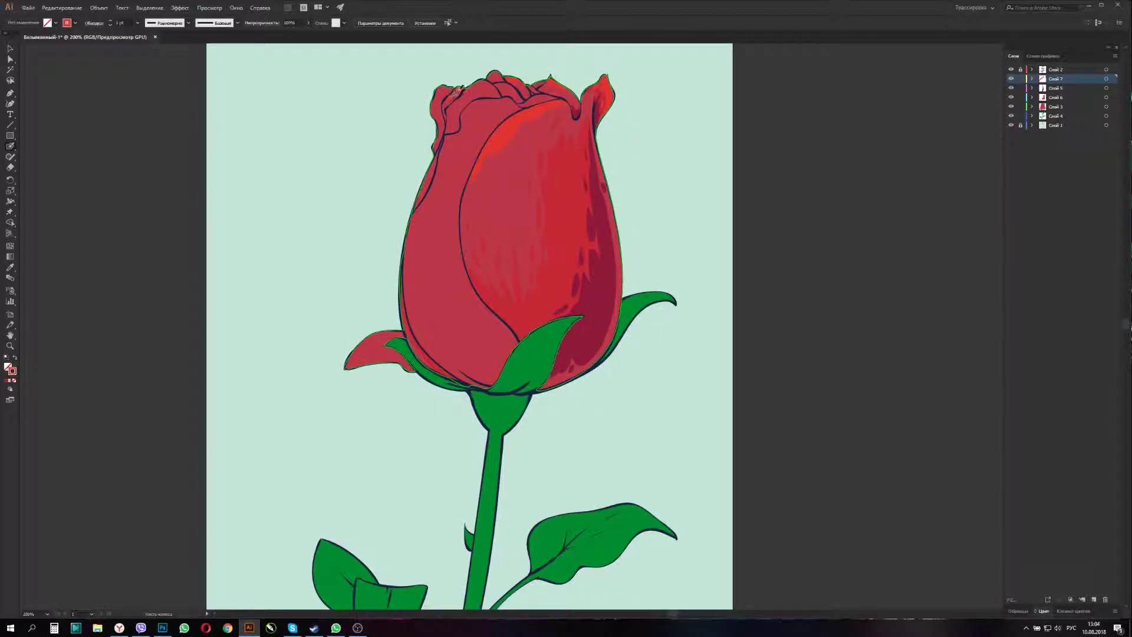
click(534, 83)
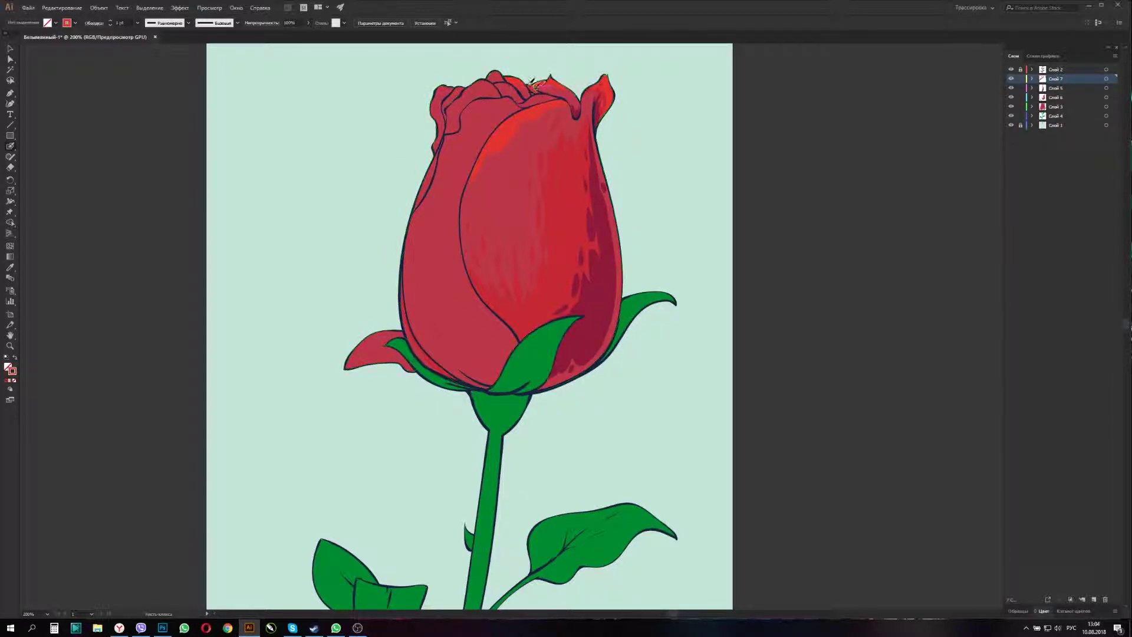
click(466, 82)
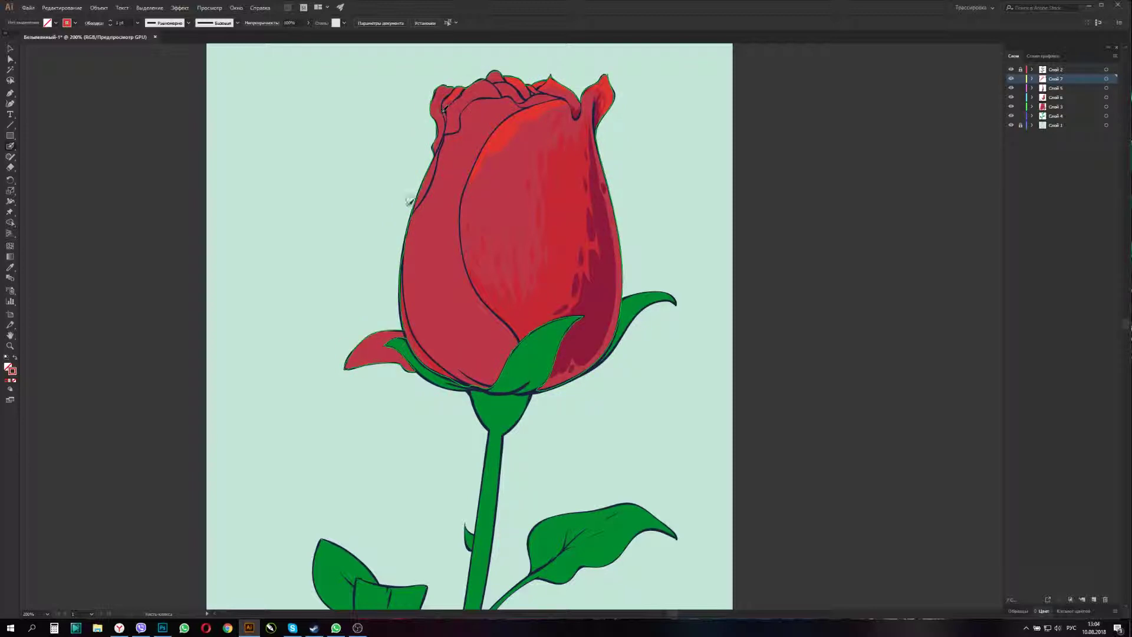
double_click(12, 370)
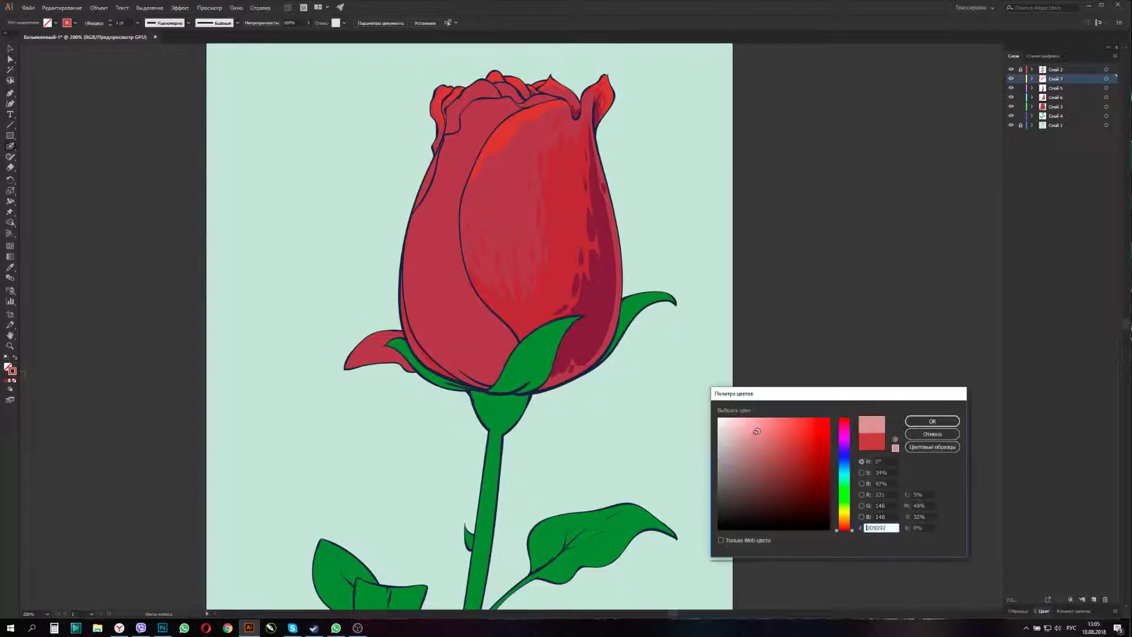
- Confirm pale pink and, on a new layer, paint highlights on the top petal tips and left edge
key(Return)
key(ctrl+l)
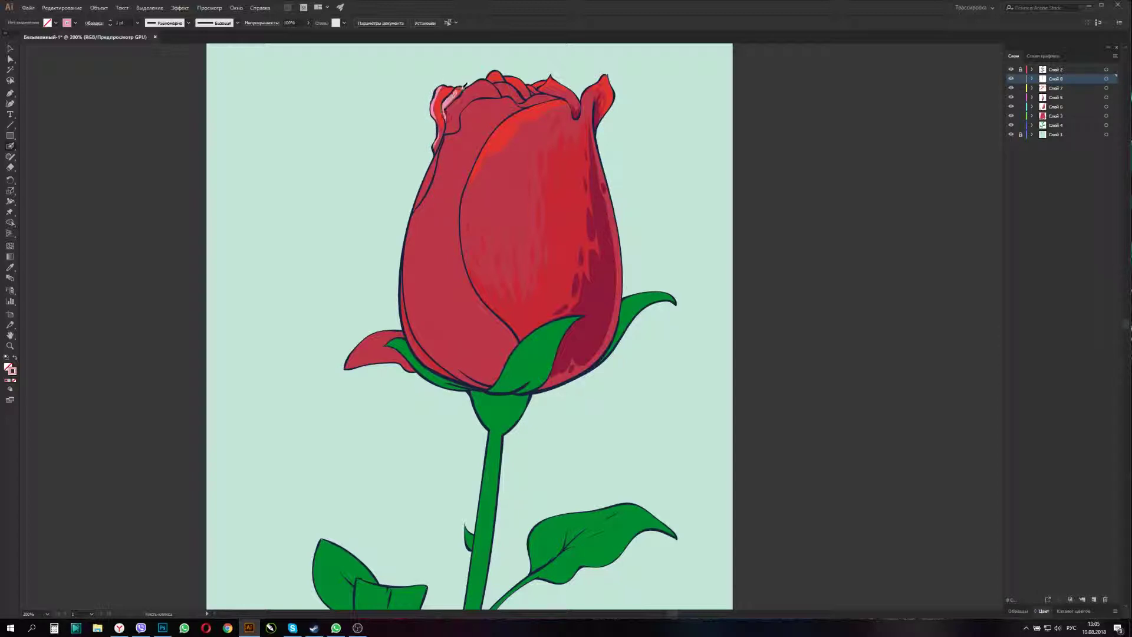
drag(498, 73, 552, 80)
mouse_move(452, 130)
mouse_down()
mouse_move(414, 231)
mouse_move(412, 311)
mouse_up()
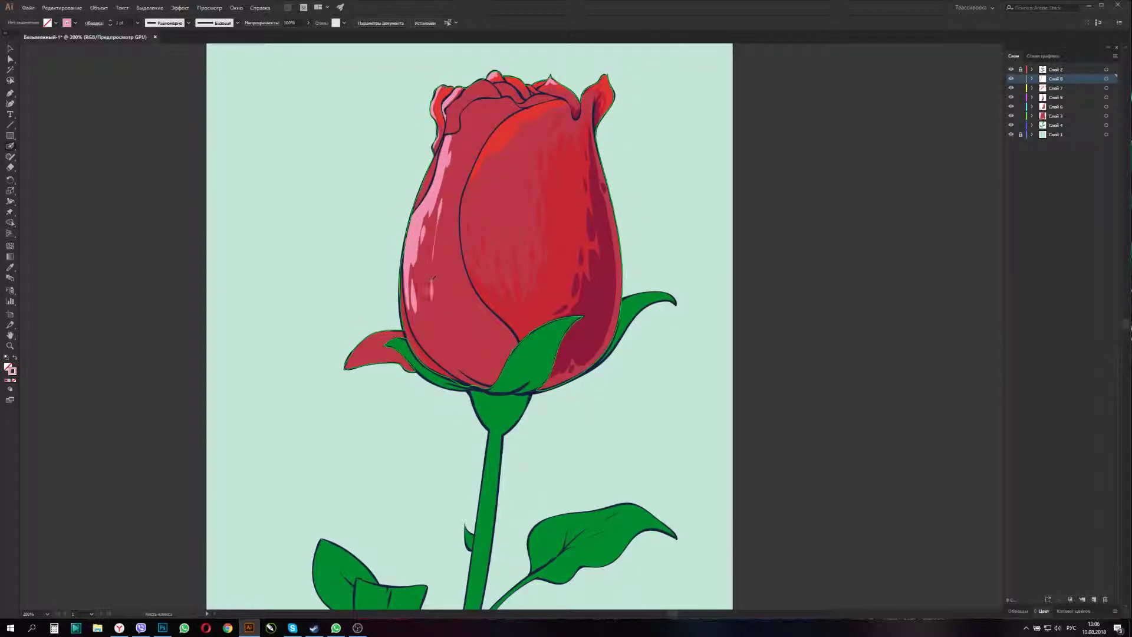
drag(422, 345, 412, 312)
- On another layer, add red-orange and pink streaks along the upper and inner petal edges, then deselect
key(ctrl+l)
mouse_move(436, 212)
mouse_down()
mouse_move(457, 145)
mouse_move(443, 318)
mouse_move(424, 286)
mouse_move(430, 353)
mouse_up()
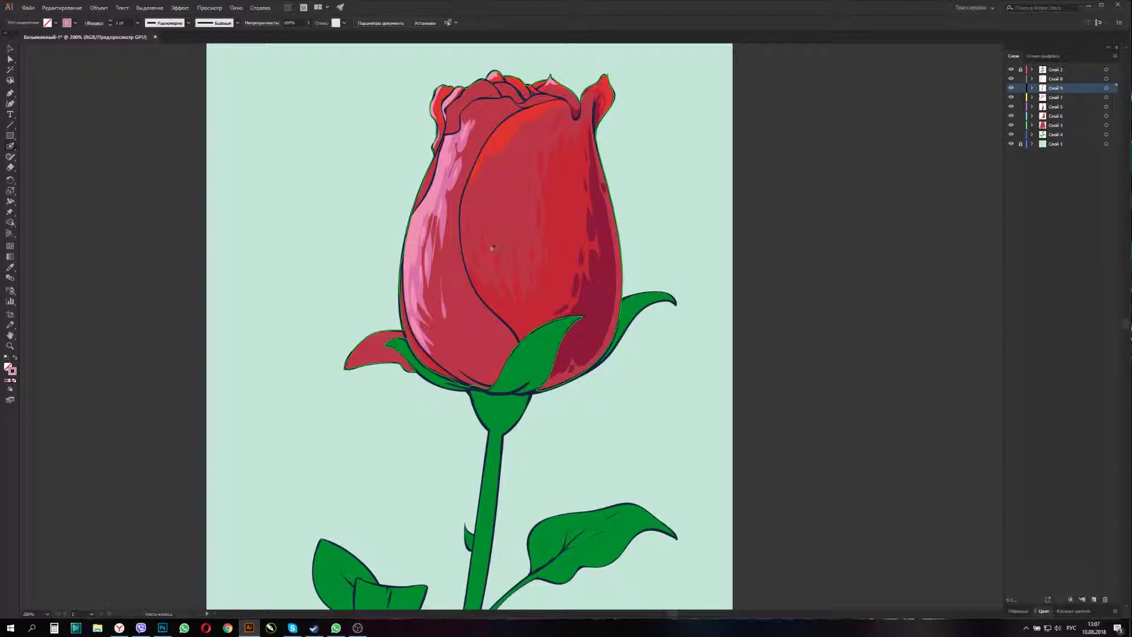
drag(470, 184, 567, 103)
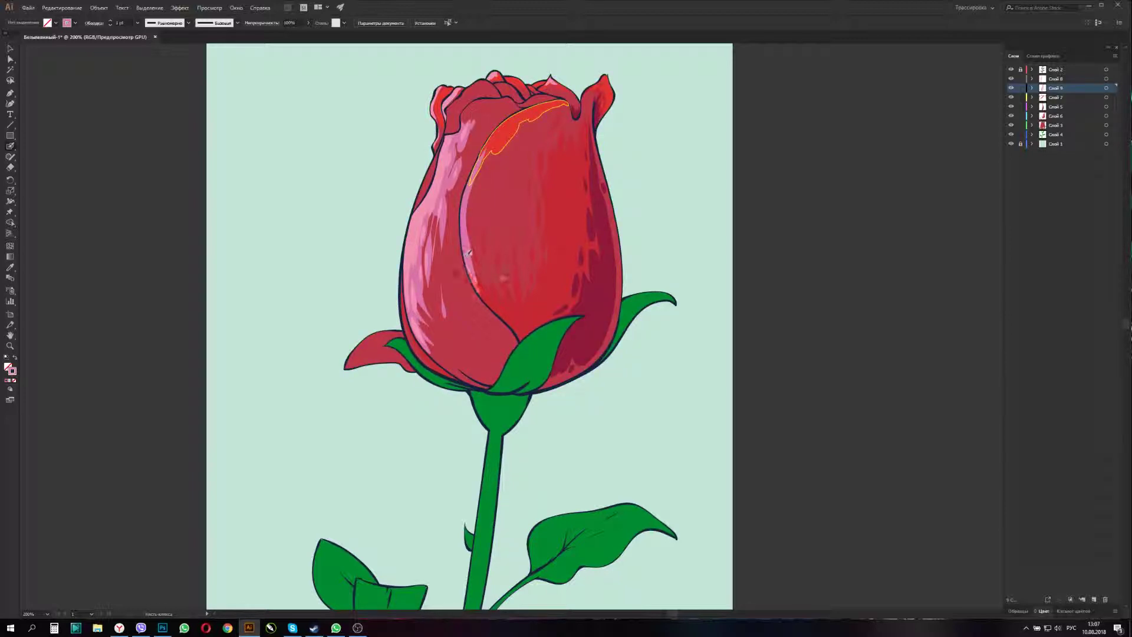
drag(469, 254, 476, 192)
click(511, 118)
click(1106, 78)
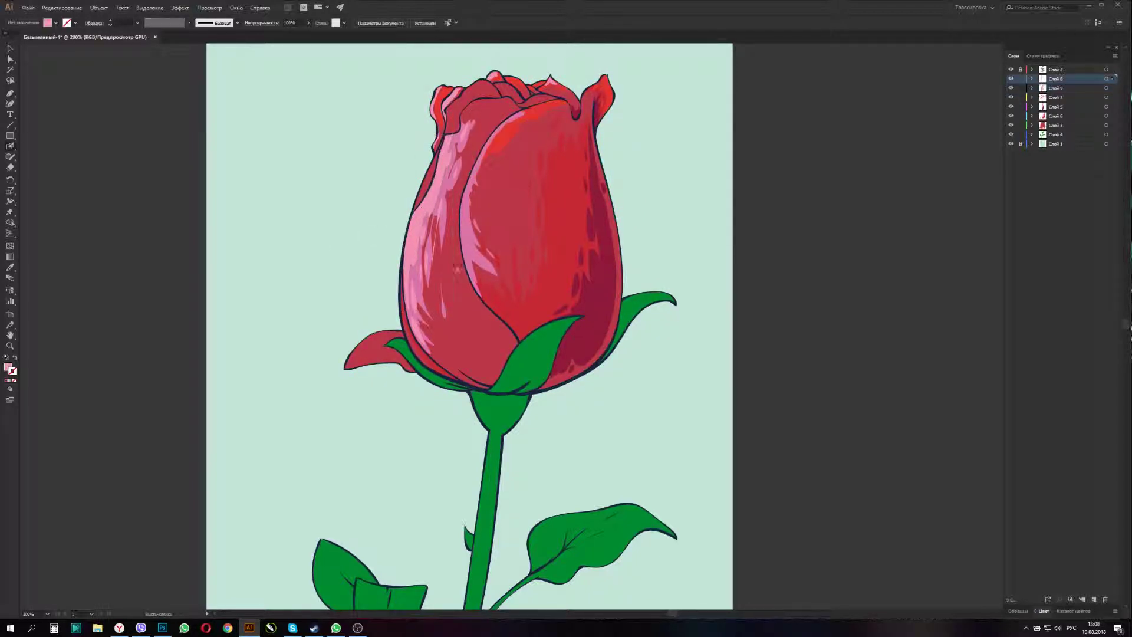
key(shift+x)
key(ctrl+plus)
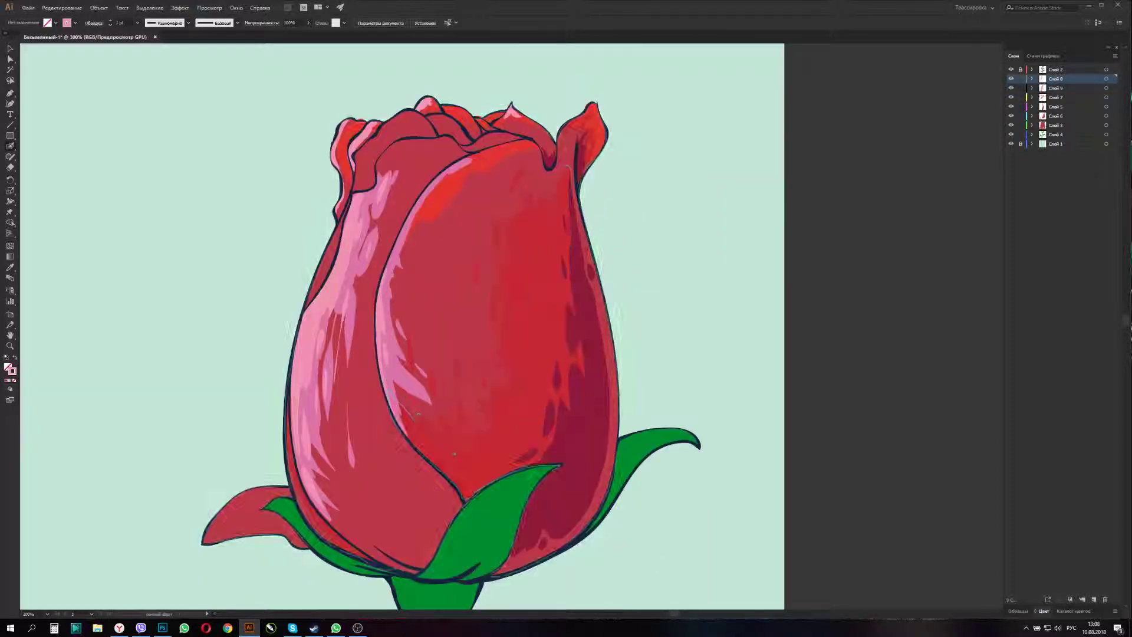
- On a new layer, pick a red and paint dark shading on the bud's lower petal
key(ctrl+minus)
key(ctrl+minus)
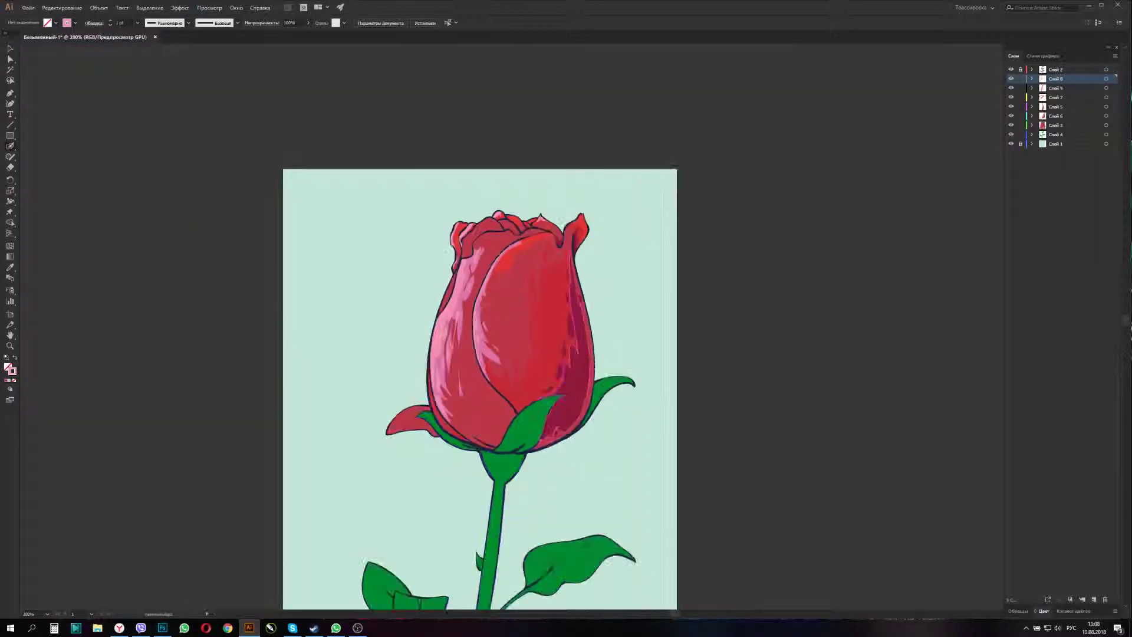
key(ctrl+l)
double_click(12, 370)
click(932, 421)
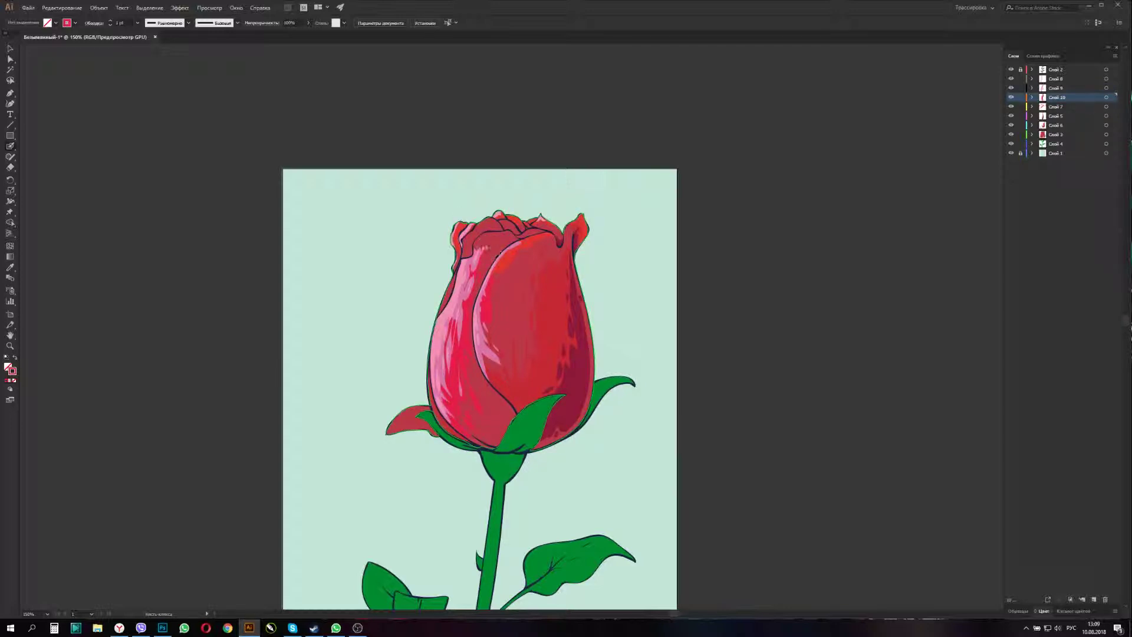
key(ctrl+plus)
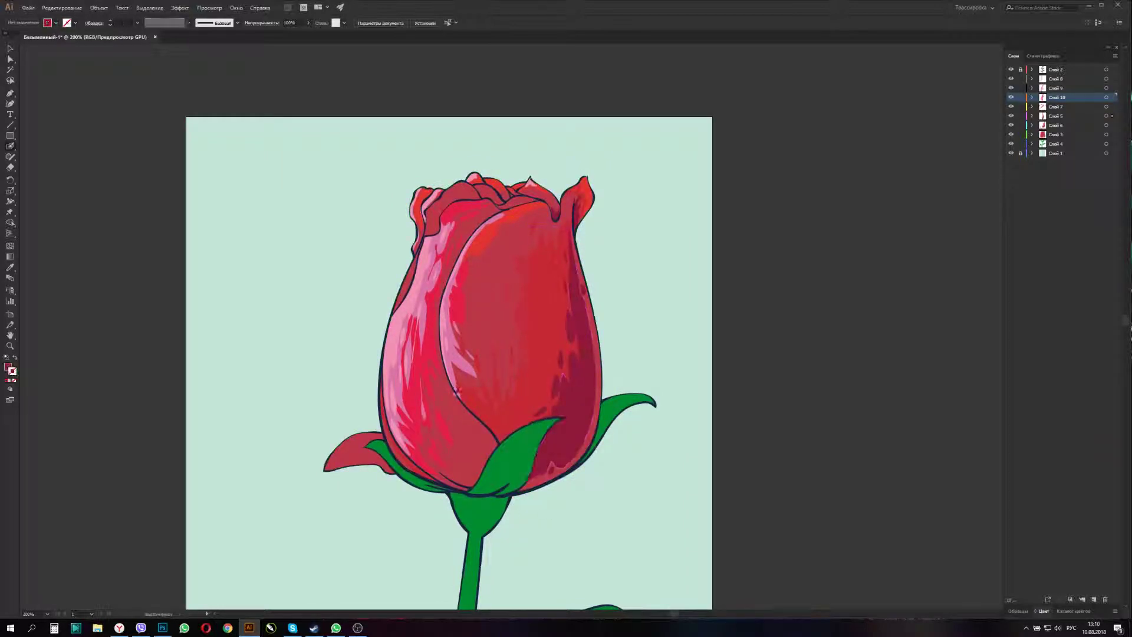
drag(471, 416, 427, 469)
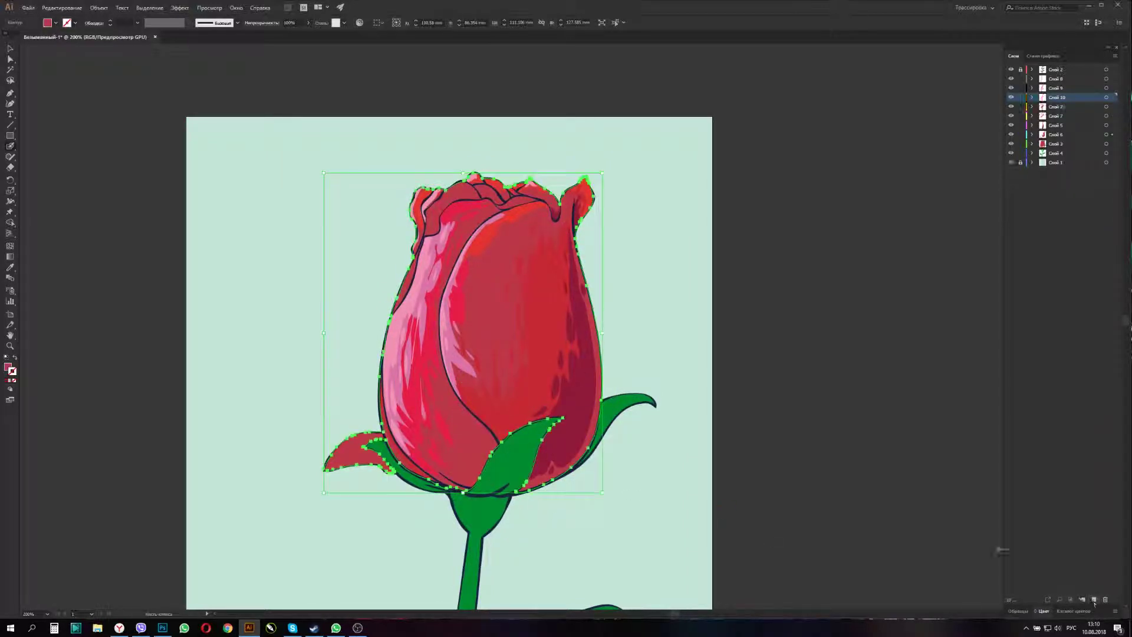
- Add more shading layers, set a new red colour, and paint a stroke along the left petal edge
double_click(8, 367)
click(934, 420)
key(ctrl+l)
click(1055, 144)
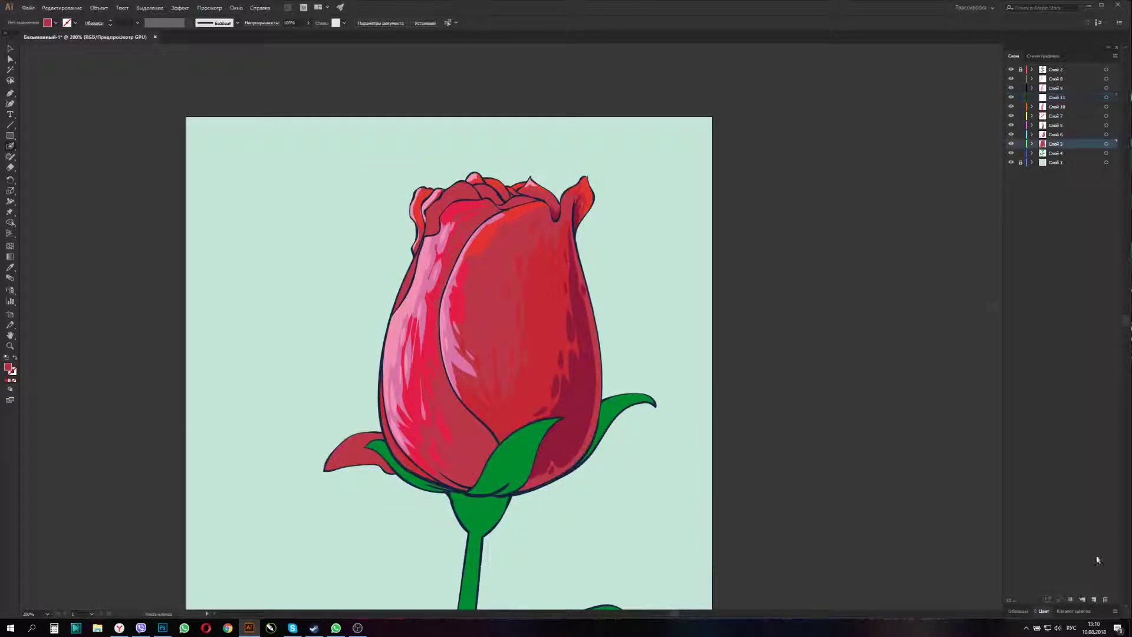
key(ctrl+l)
key(shift+x)
double_click(12, 371)
click(935, 419)
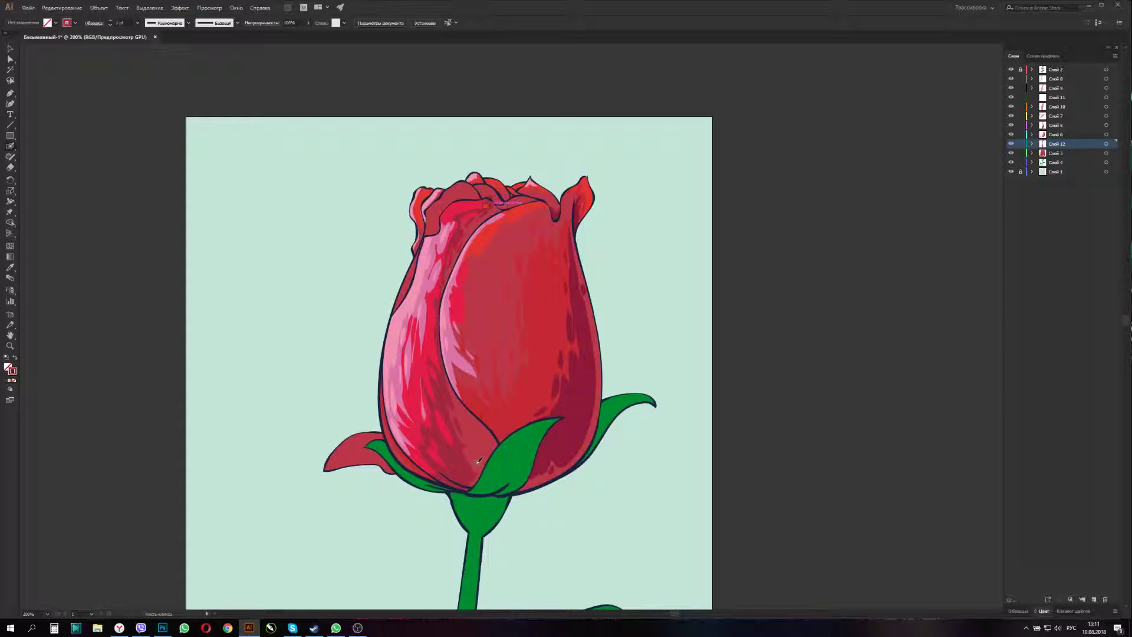
drag(485, 203, 457, 487)
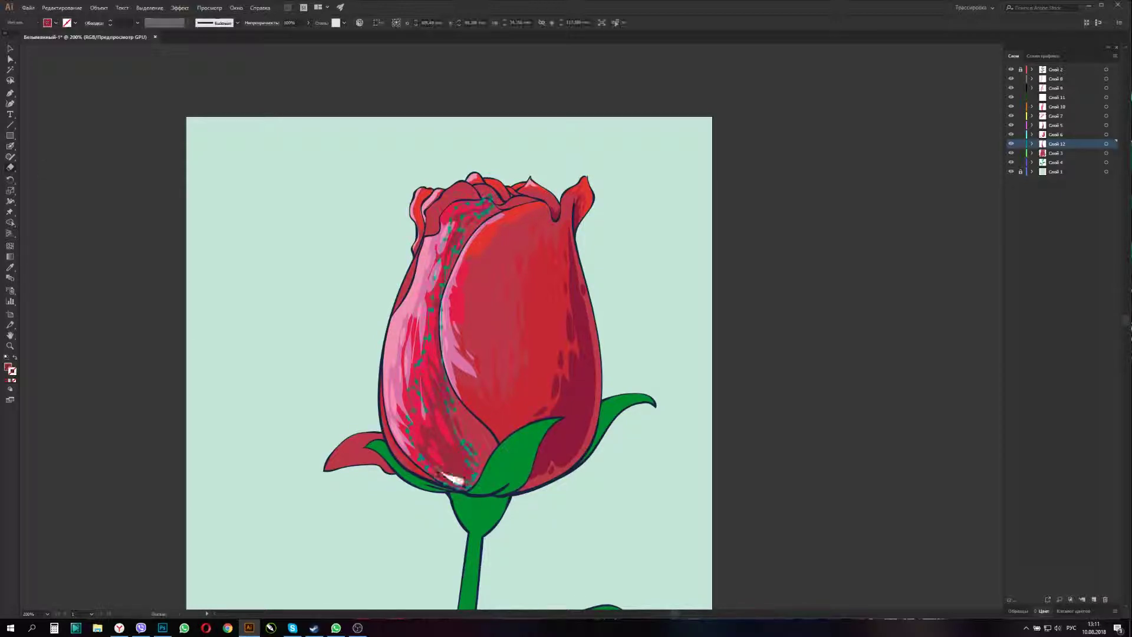
- On another new layer, choose a dark red and shade the lower-left bud edge near the leaf
key(ctrl+shift+a)
key(ctrl+l)
double_click(8, 366)
drag(844, 448, 848, 418)
key(Return)
drag(466, 401, 499, 445)
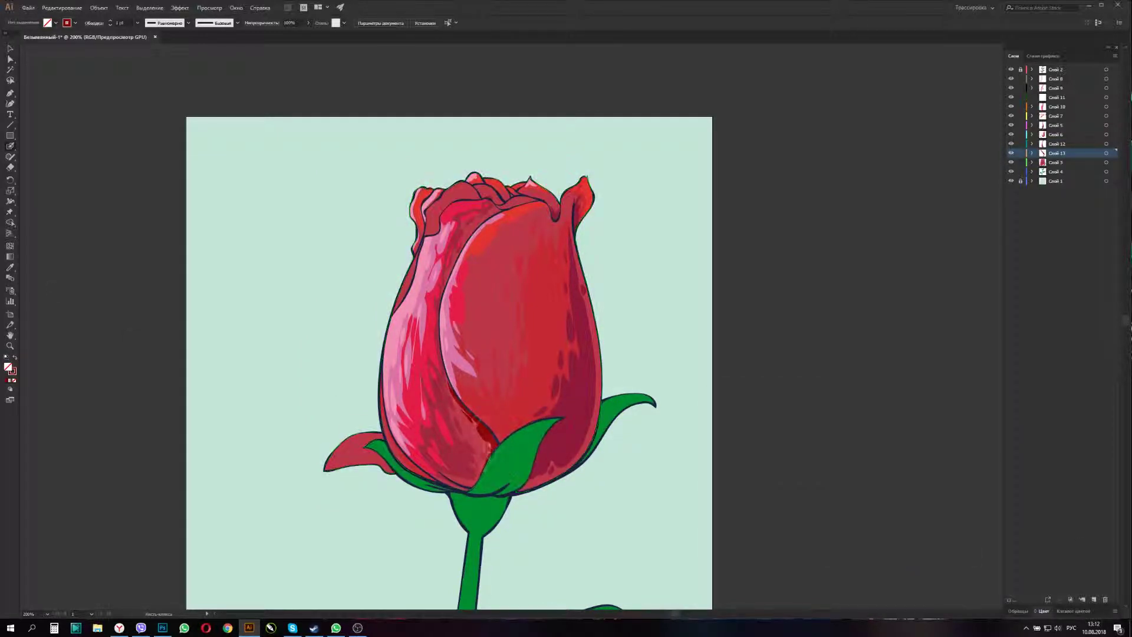
drag(449, 382, 486, 471)
- Raise the shading layer above Слой 5 and Слой 6 and add dark red strokes on the lower-left petal, right side and centre
double_click(7, 367)
key(Return)
key(ctrl+shift+a)
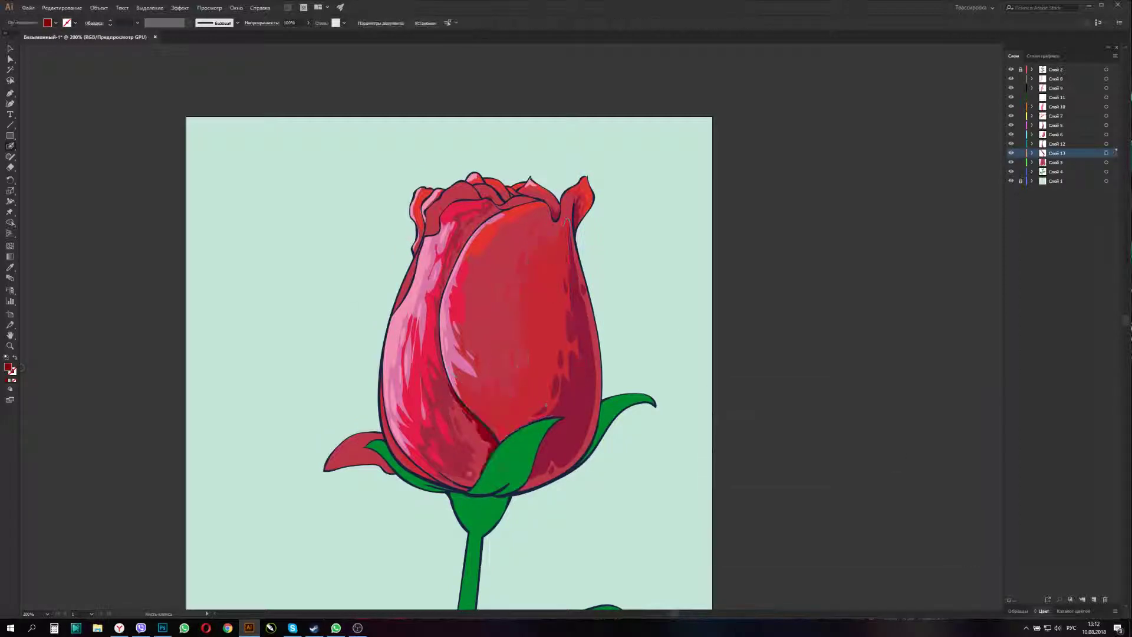
key(shift+x)
key(ctrl+bracketright)
mouse_move(477, 470)
mouse_down()
mouse_move(440, 481)
mouse_move(433, 454)
mouse_move(499, 436)
mouse_up()
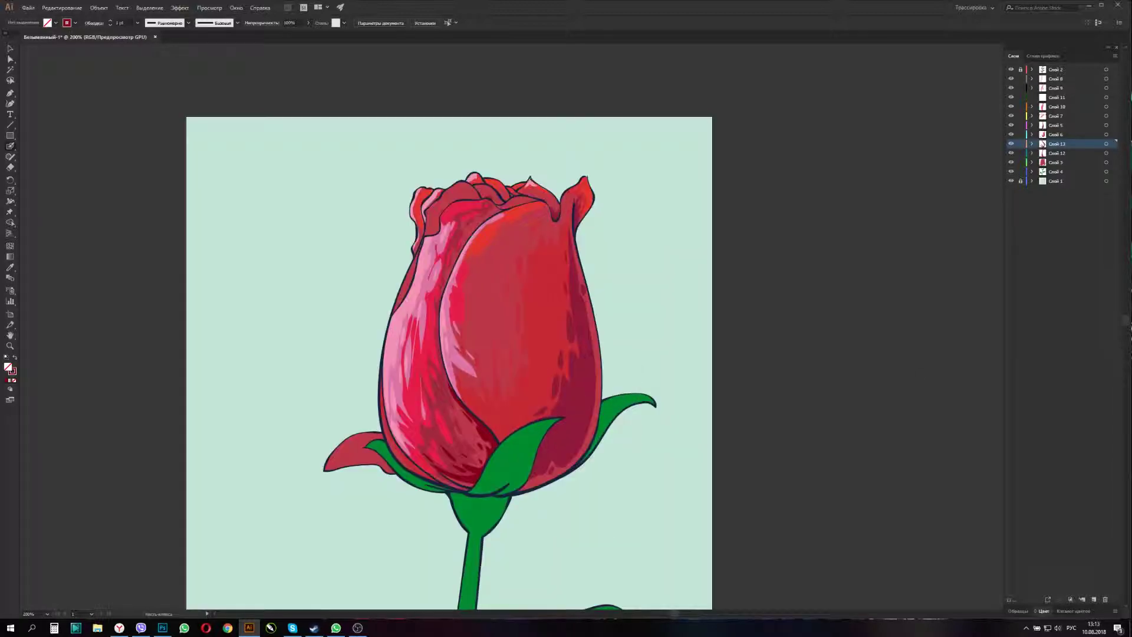
drag(1060, 147, 1060, 126)
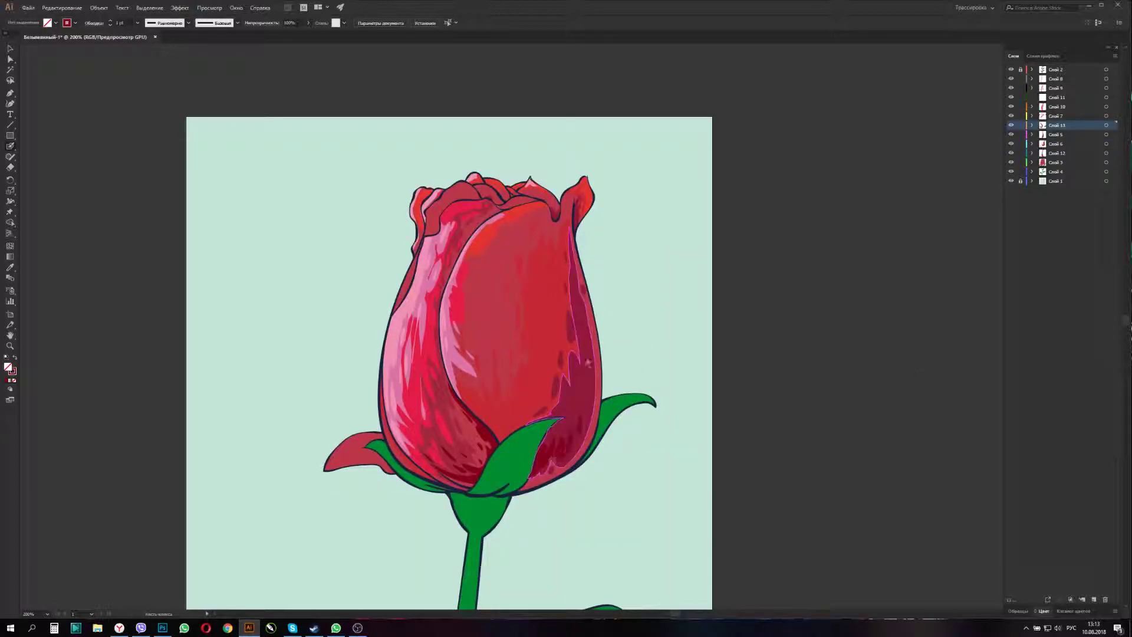
drag(589, 421, 595, 413)
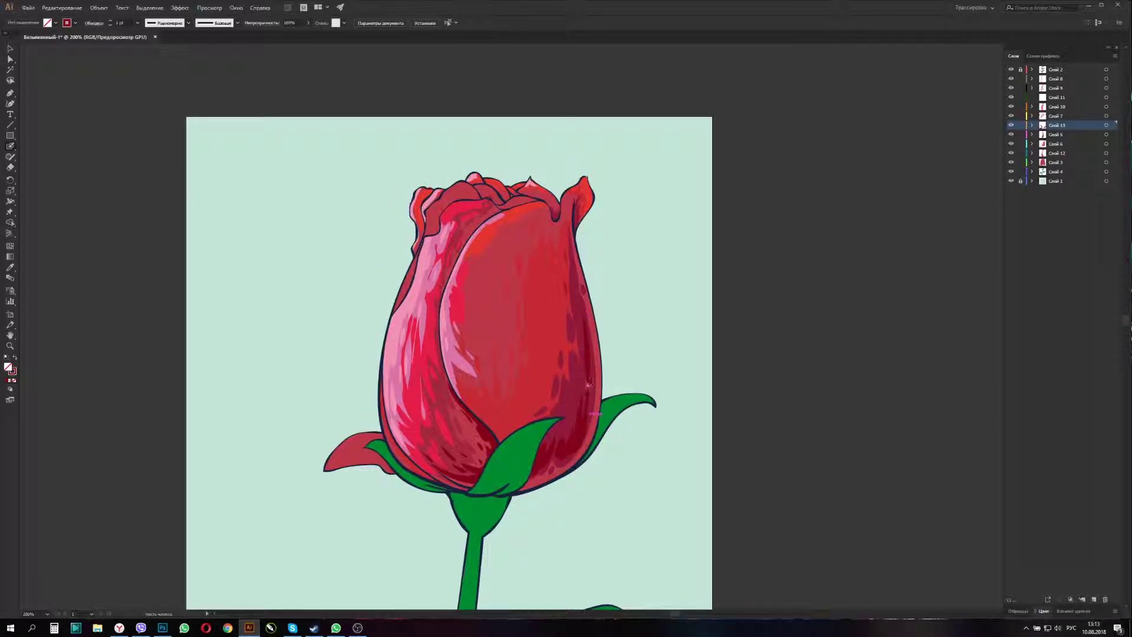
drag(583, 330, 498, 257)
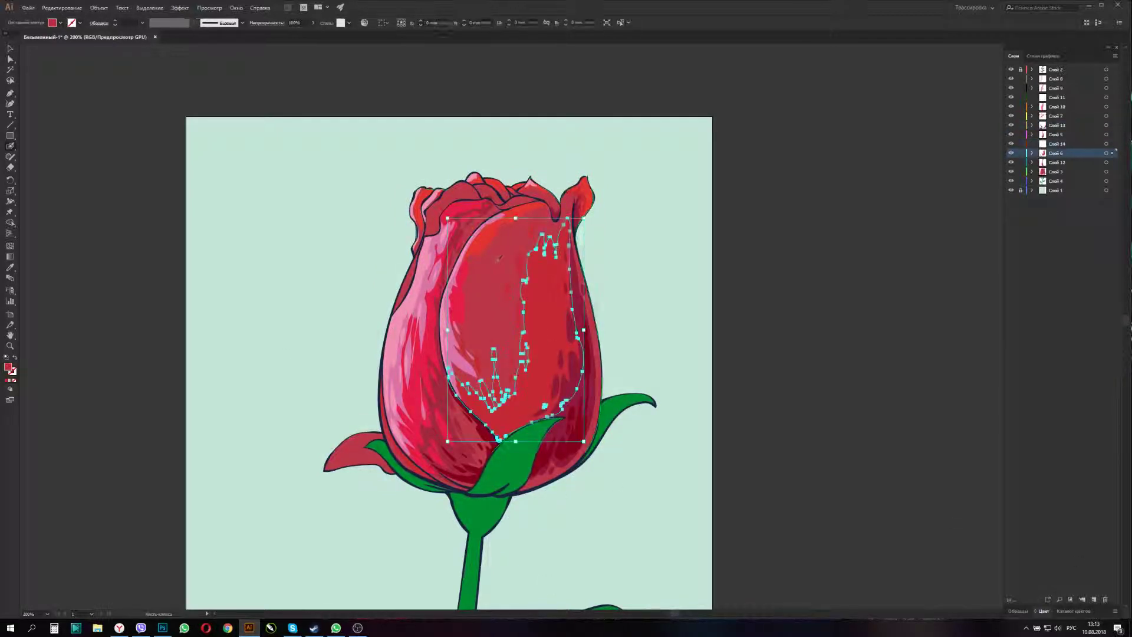
- With the Paintbrush, extend the dark red streak near the top of the bud
key(ctrl+shift+a)
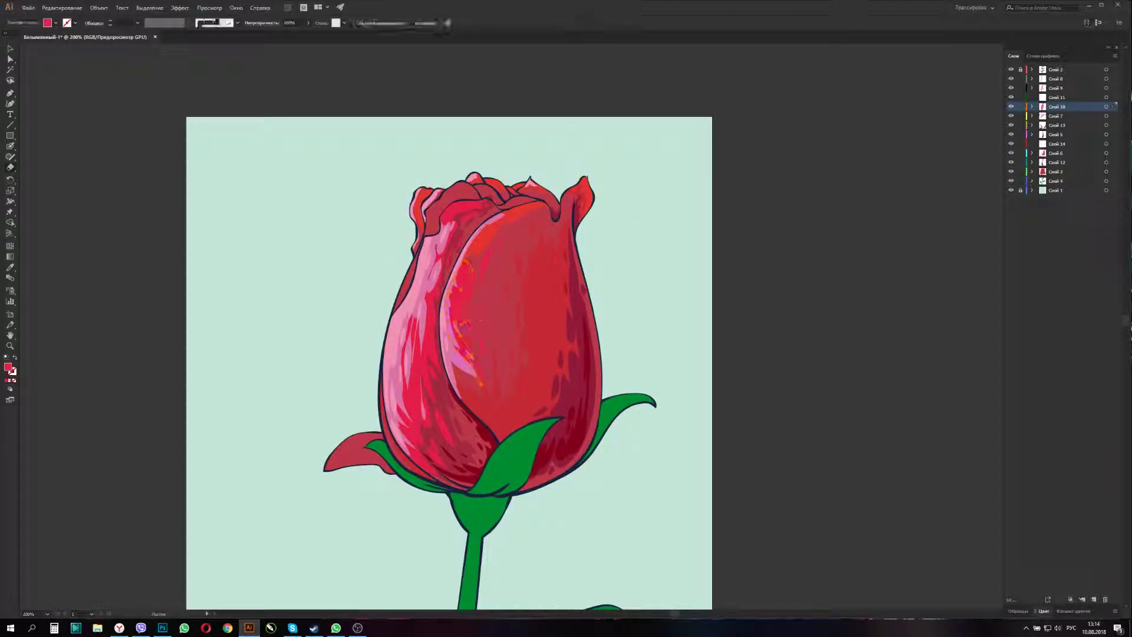
key(b)
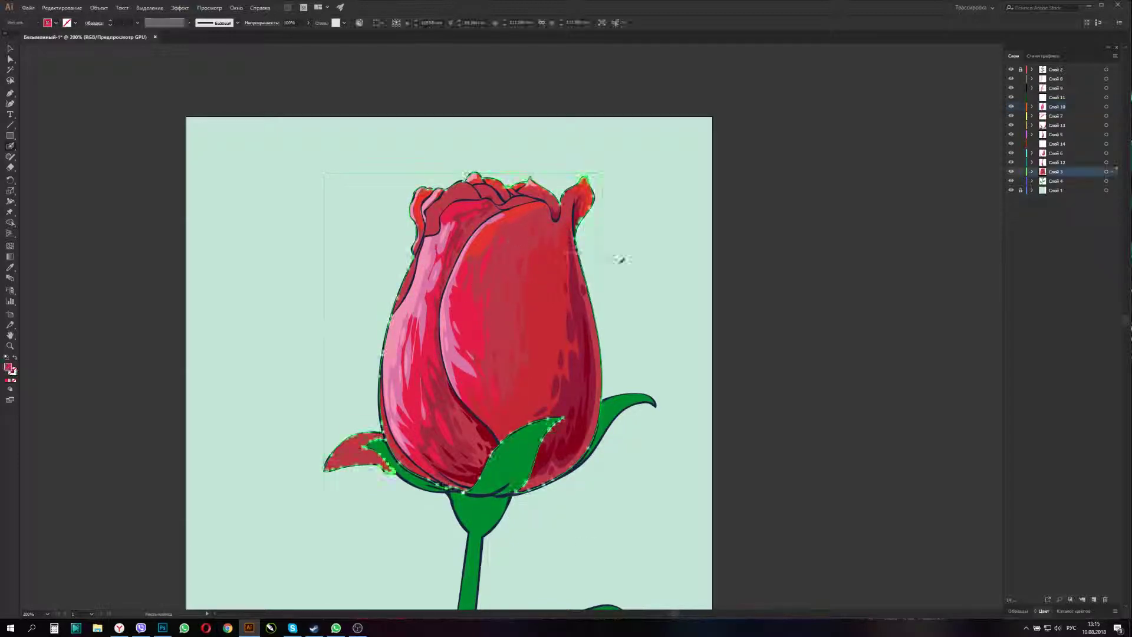
drag(514, 221, 526, 225)
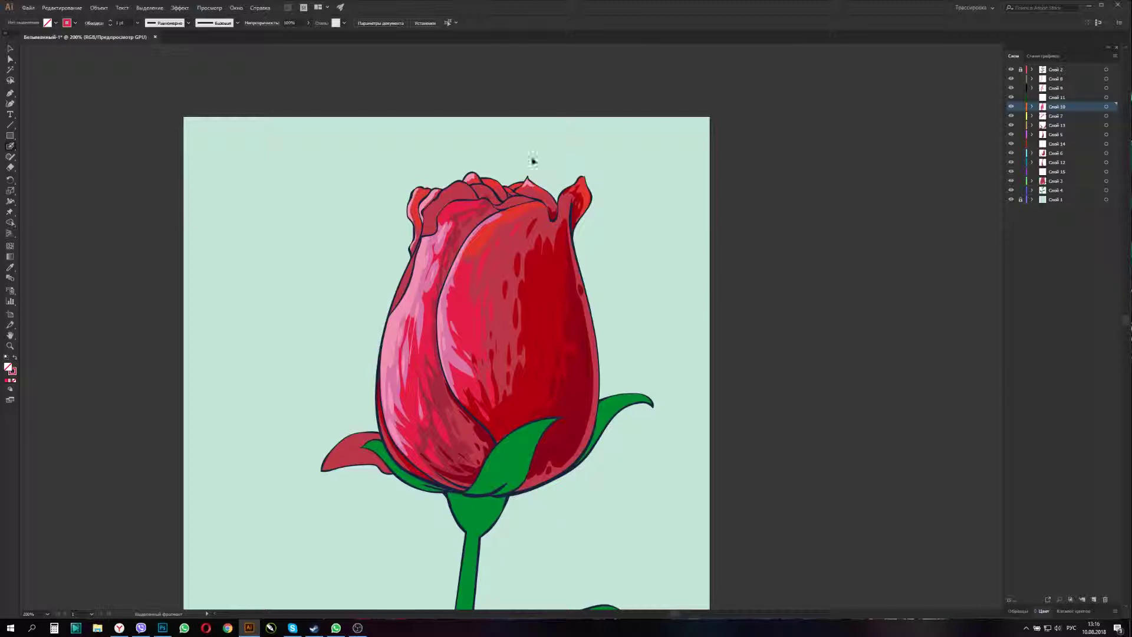
- Select the rose outline on Слой 9, choose light pink, and paint a highlight down the right petal
click(568, 219)
click(497, 200)
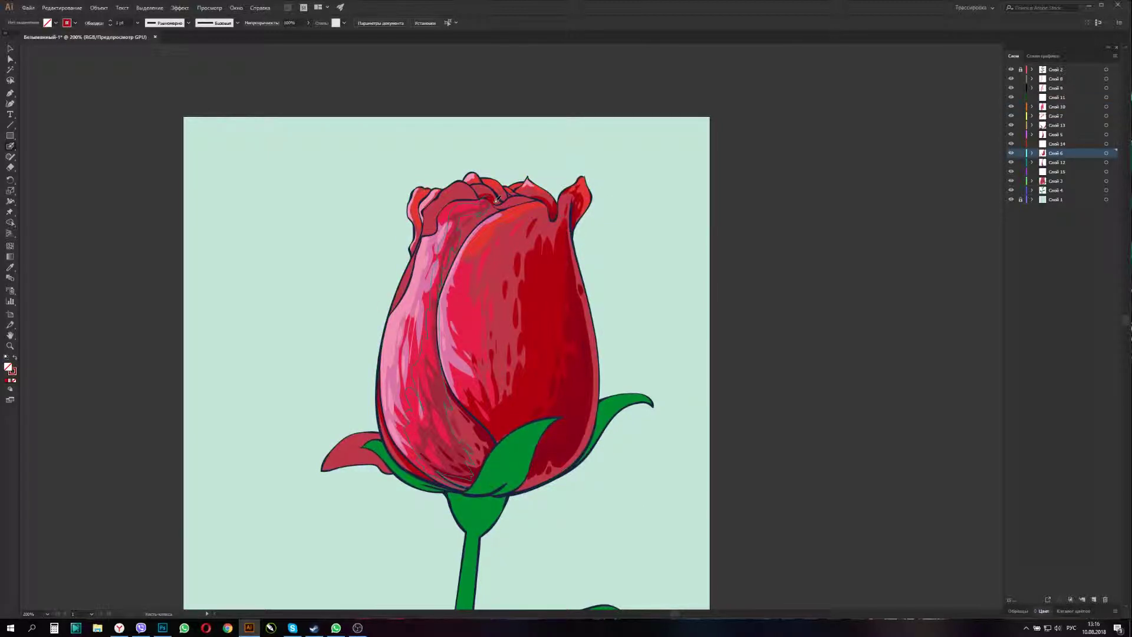
click(435, 220)
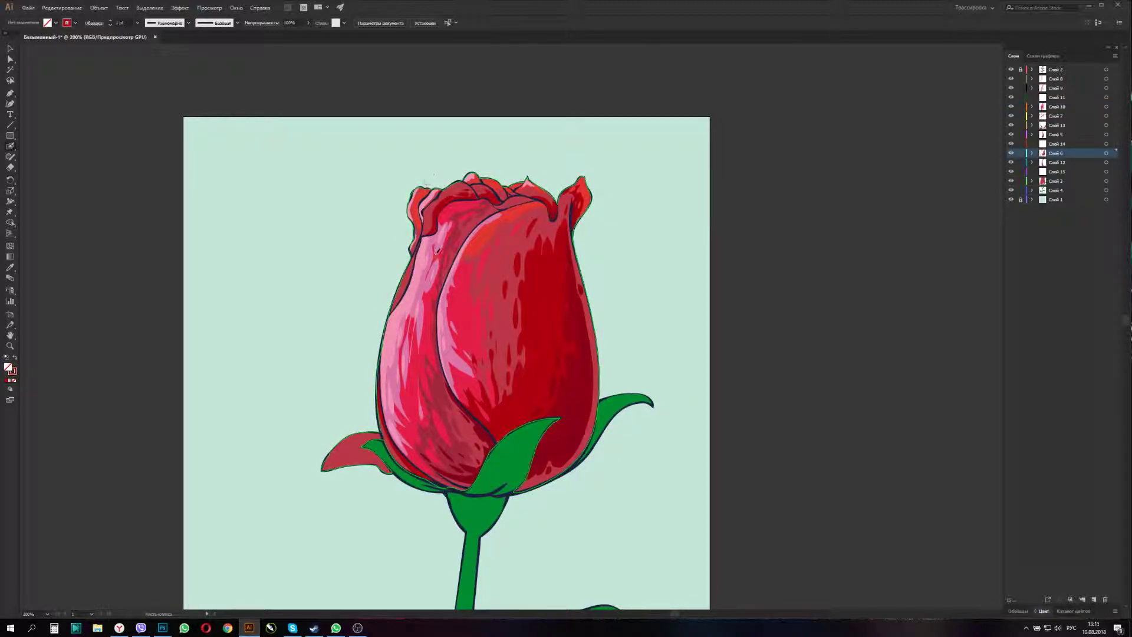
click(436, 248)
click(479, 184)
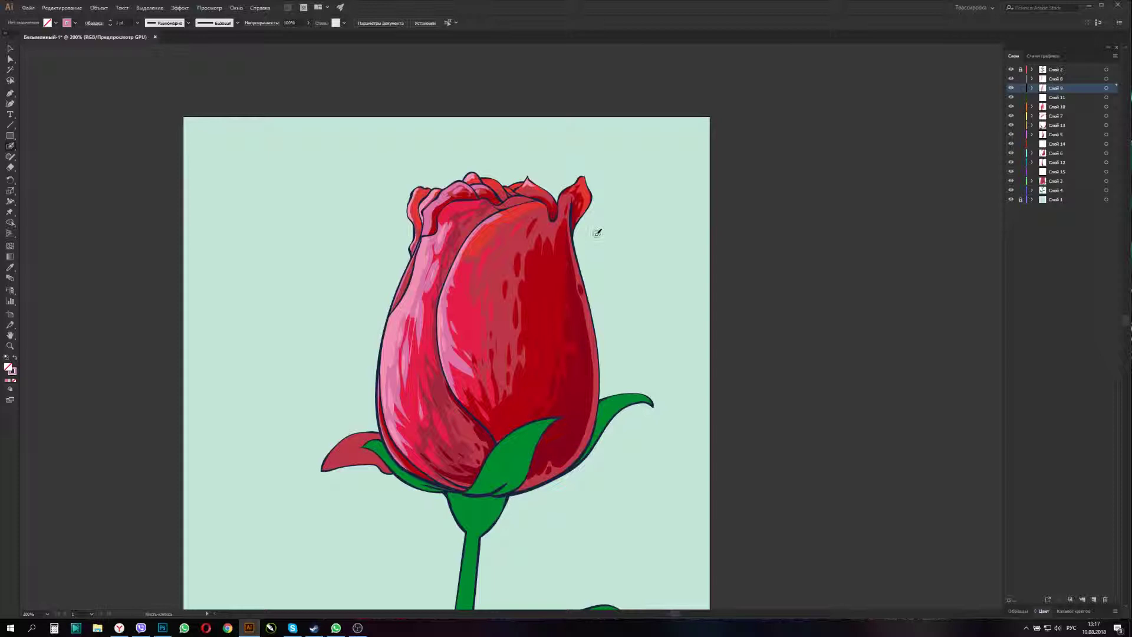
click(600, 232)
double_click(9, 367)
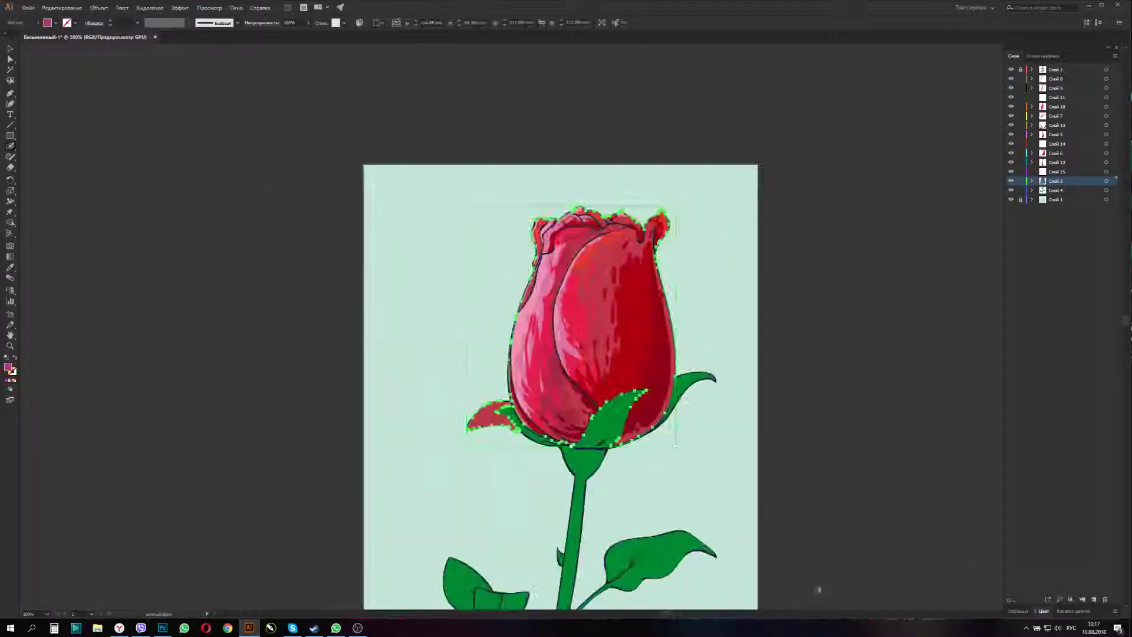
drag(567, 260, 575, 296)
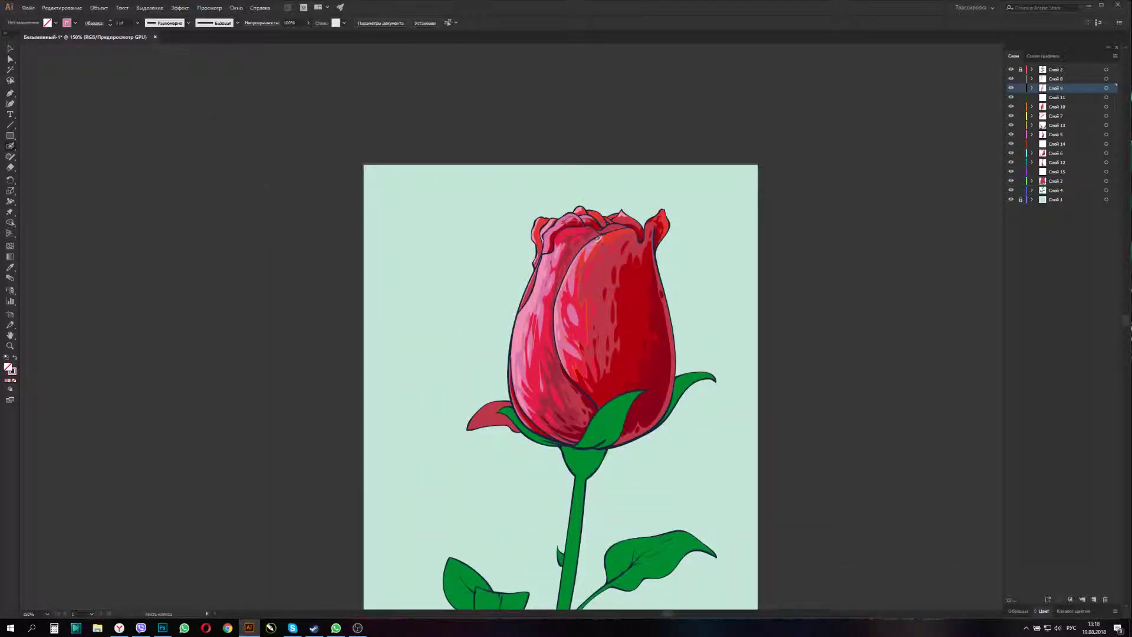
- Paint pink and lavender highlight streaks over the right petal and bud top, then swap fill and stroke
drag(598, 238, 599, 242)
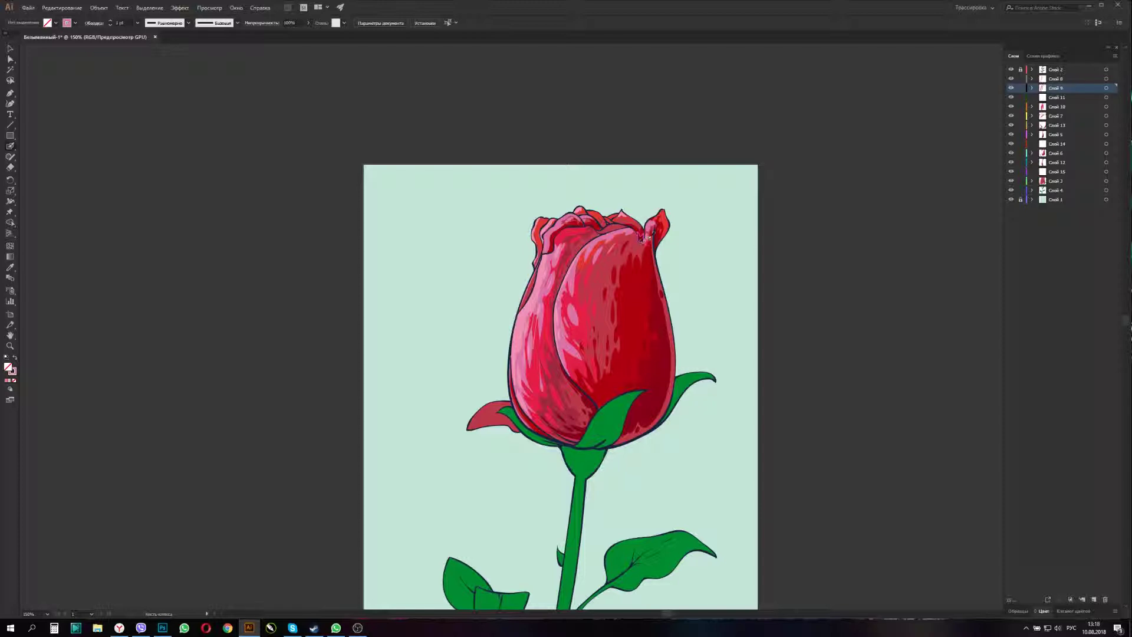
drag(641, 238, 556, 243)
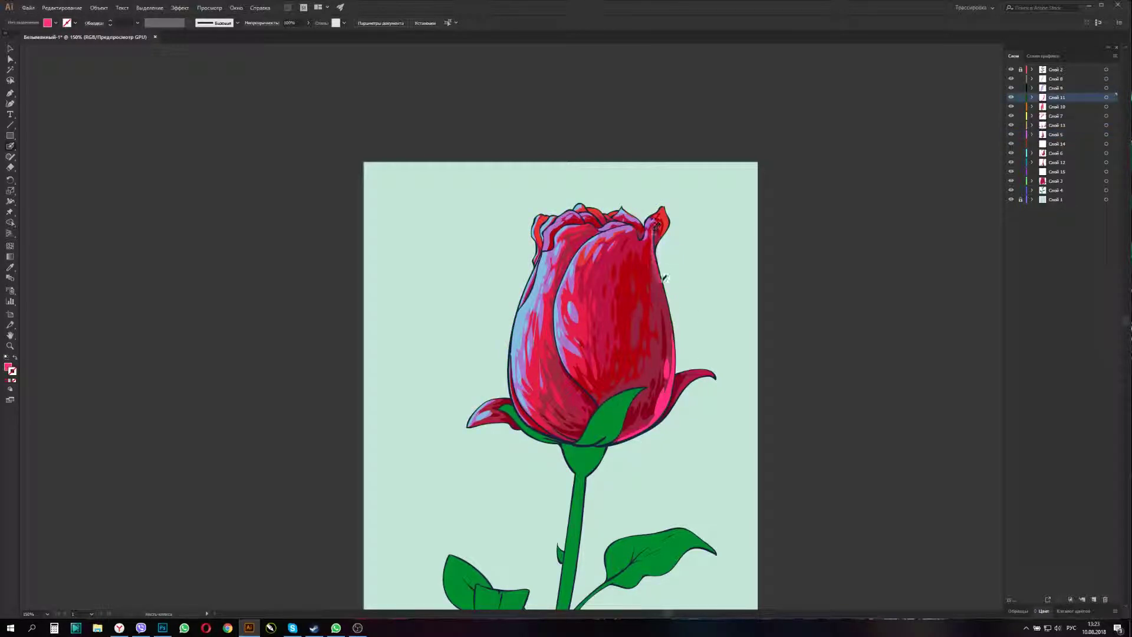
key(shift+x)
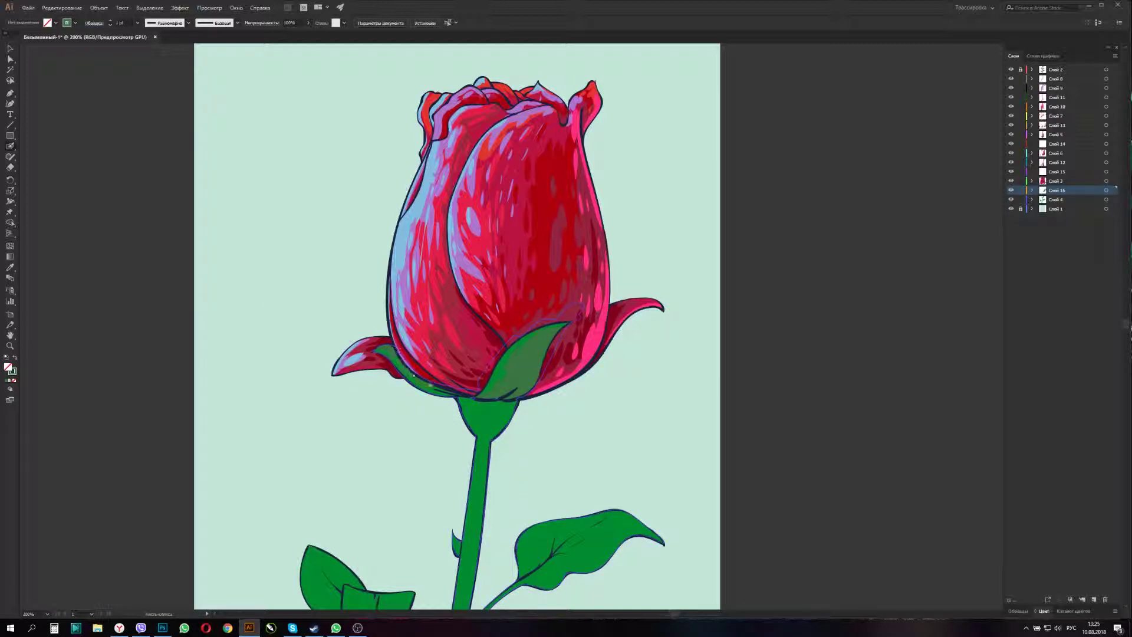
- On a new layer, shade the leaf under the bud and the top of the stem with a cyan-tinted colour
click(933, 421)
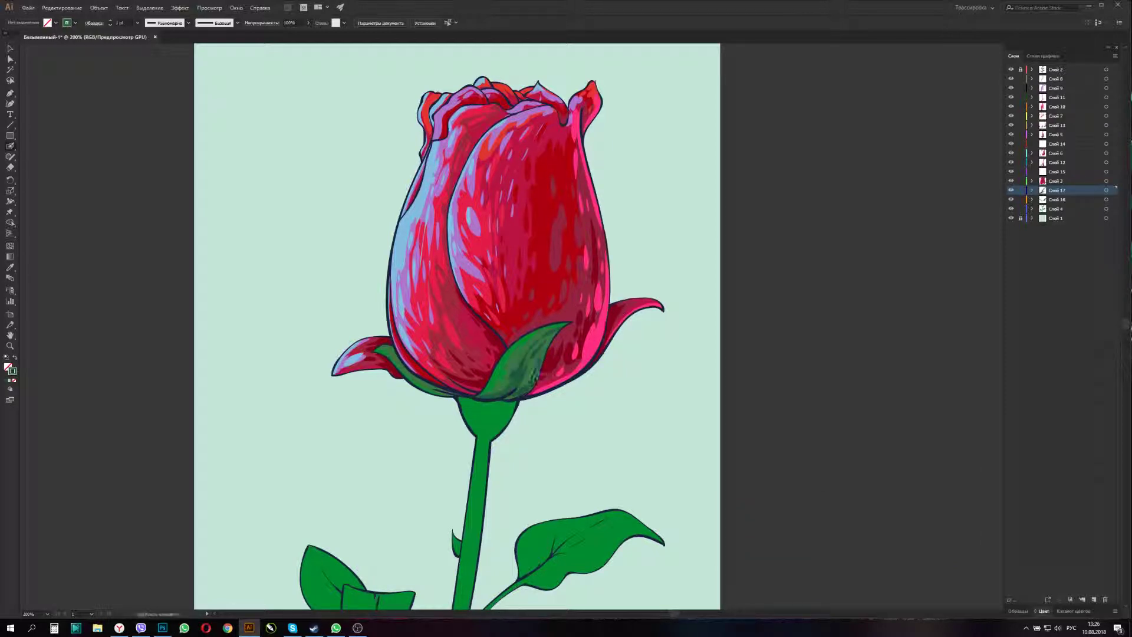
click(1094, 599)
double_click(12, 370)
click(766, 448)
click(932, 421)
drag(495, 392, 529, 386)
drag(456, 401, 504, 417)
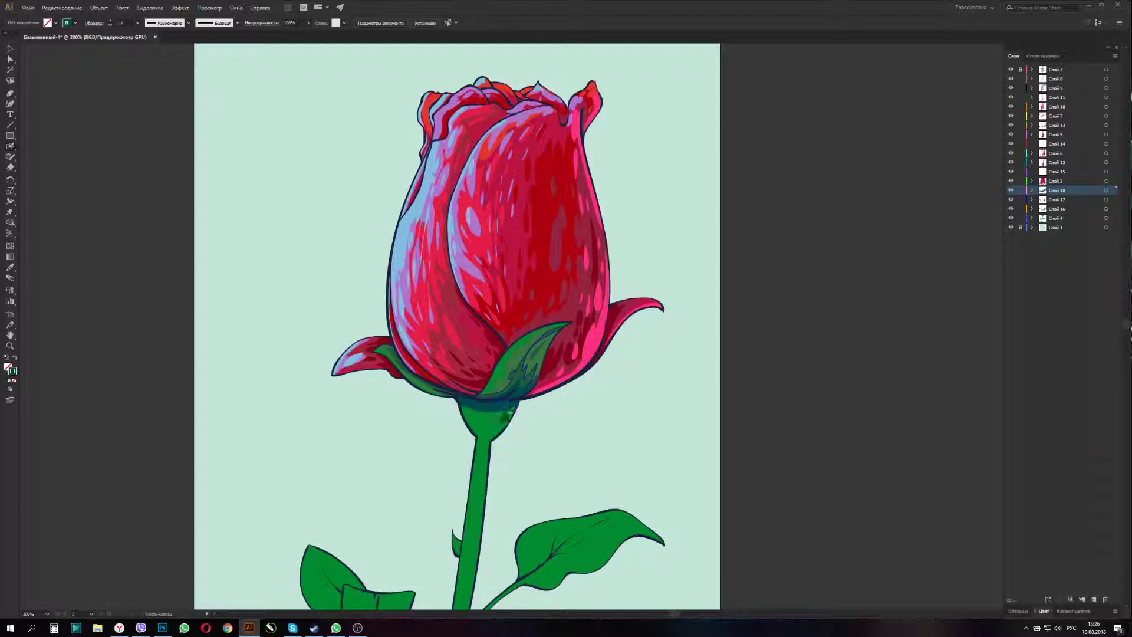
mouse_move(531, 381)
mouse_down()
mouse_move(489, 418)
mouse_move(473, 413)
mouse_up()
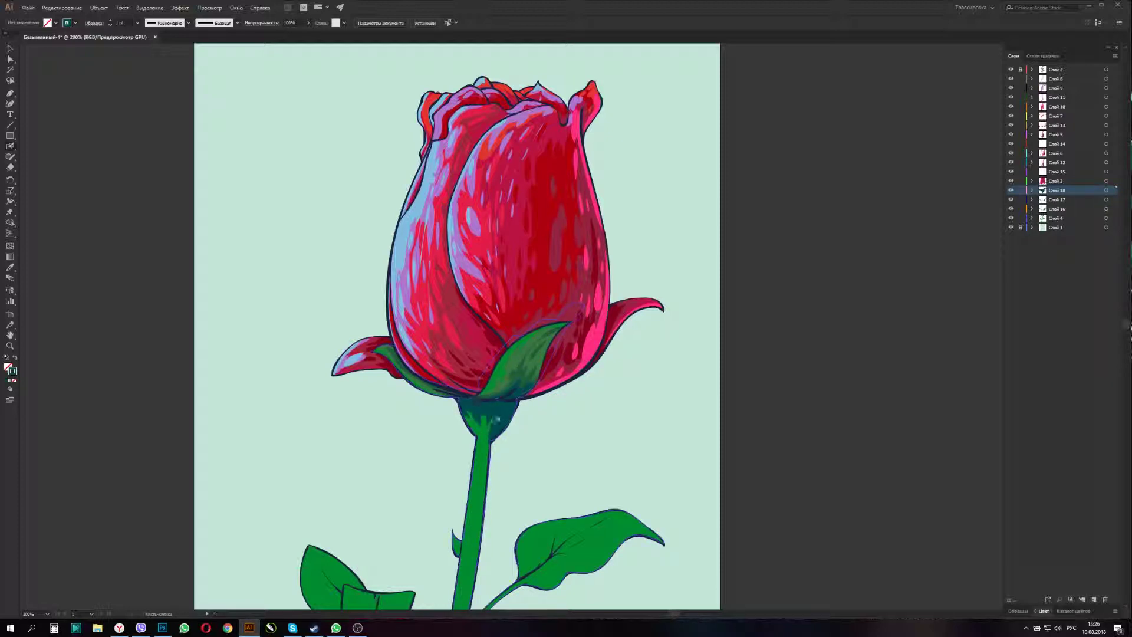
- Select the sepal and its layer, and bring the stem and leaves into view
click(489, 419)
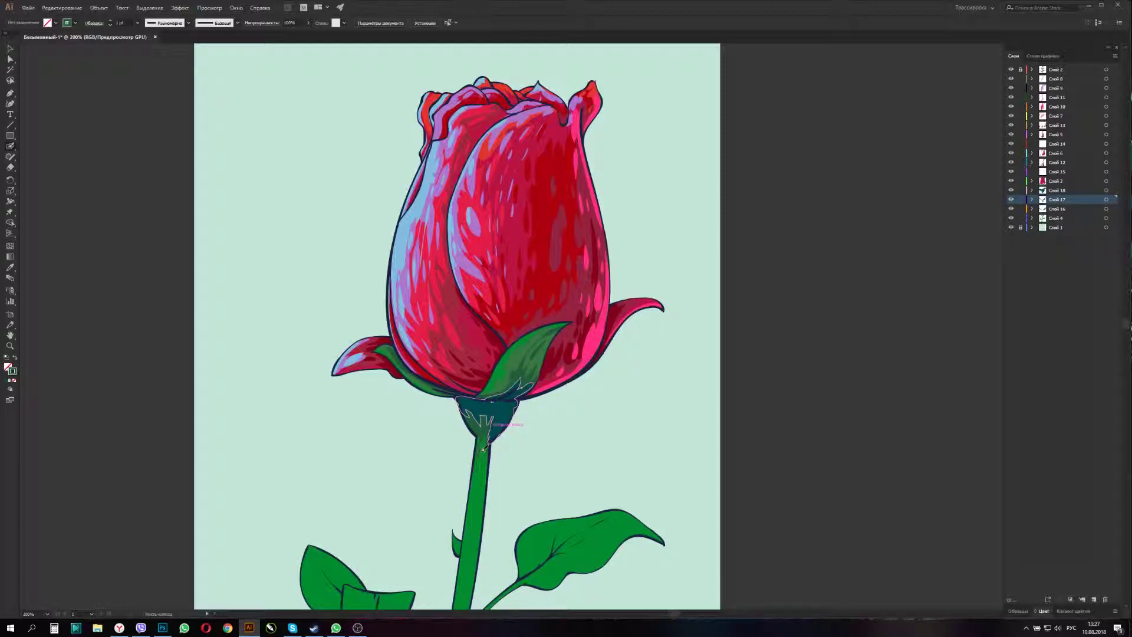
click(488, 421)
key(b)
drag(487, 460, 448, 281)
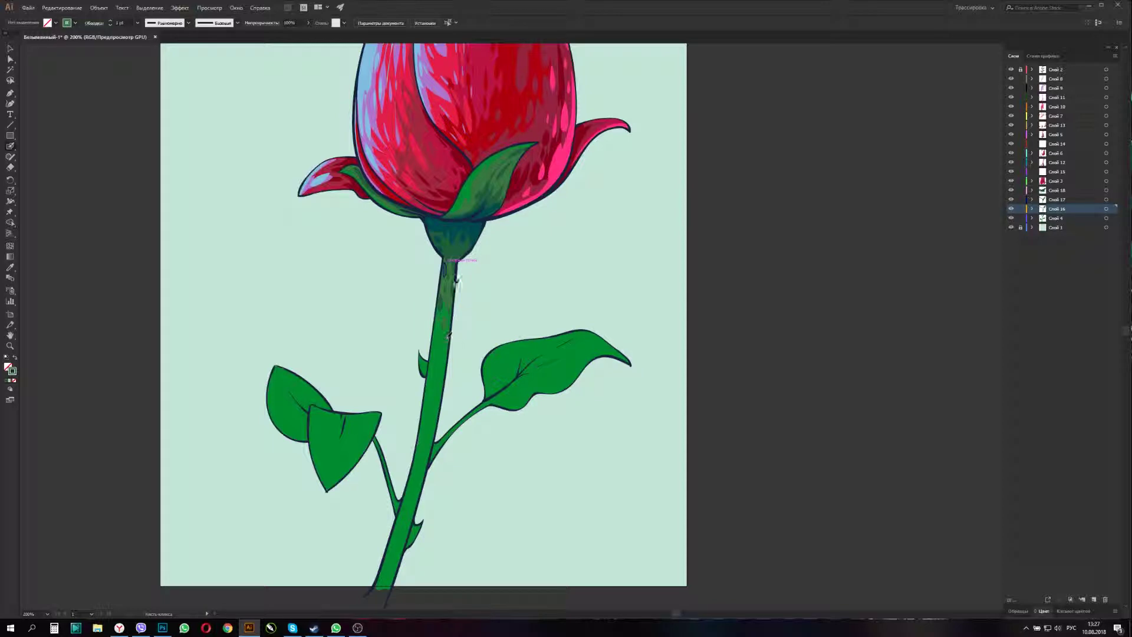
ctrl+click(454, 236)
drag(439, 283, 454, 242)
key(shift+e)
key(ctrl+shift+a)
- On a new layer above the sepal, paint a light-green highlight along the sepal's left edge
key(shift+b)
key(ctrl+l)
double_click(8, 367)
key(Return)
key(shift+x)
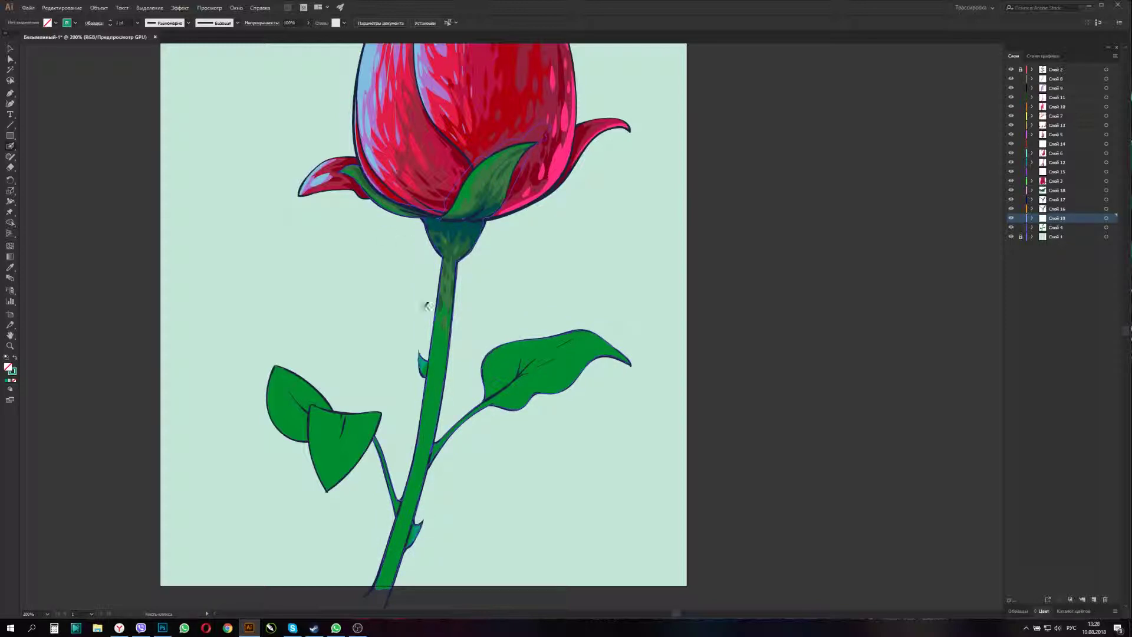
drag(450, 213, 482, 163)
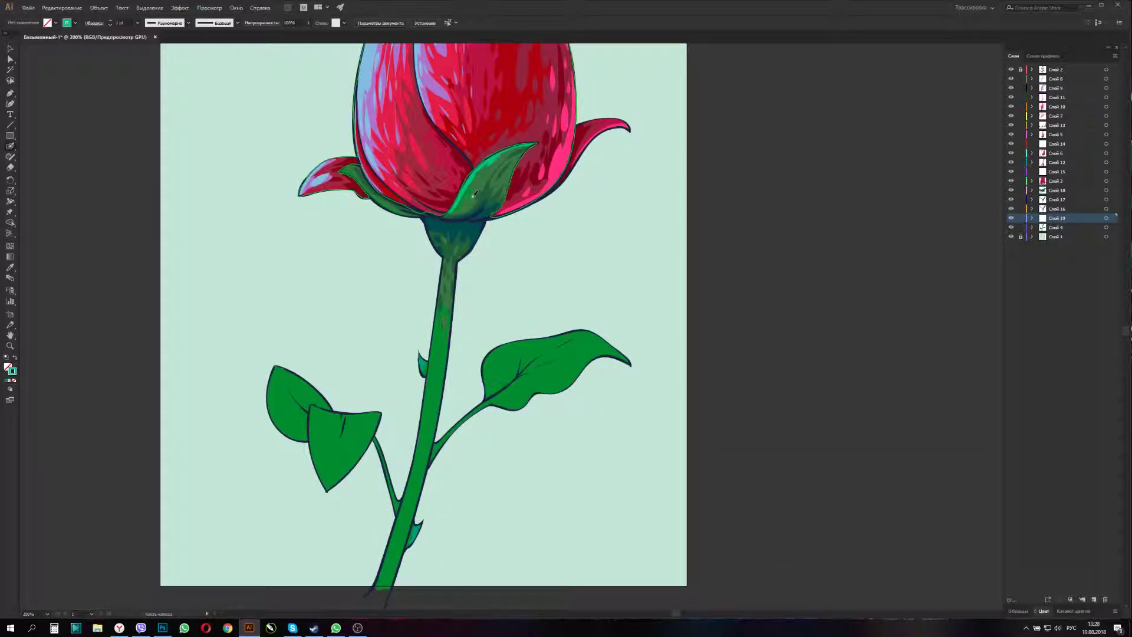
drag(1066, 221, 1061, 186)
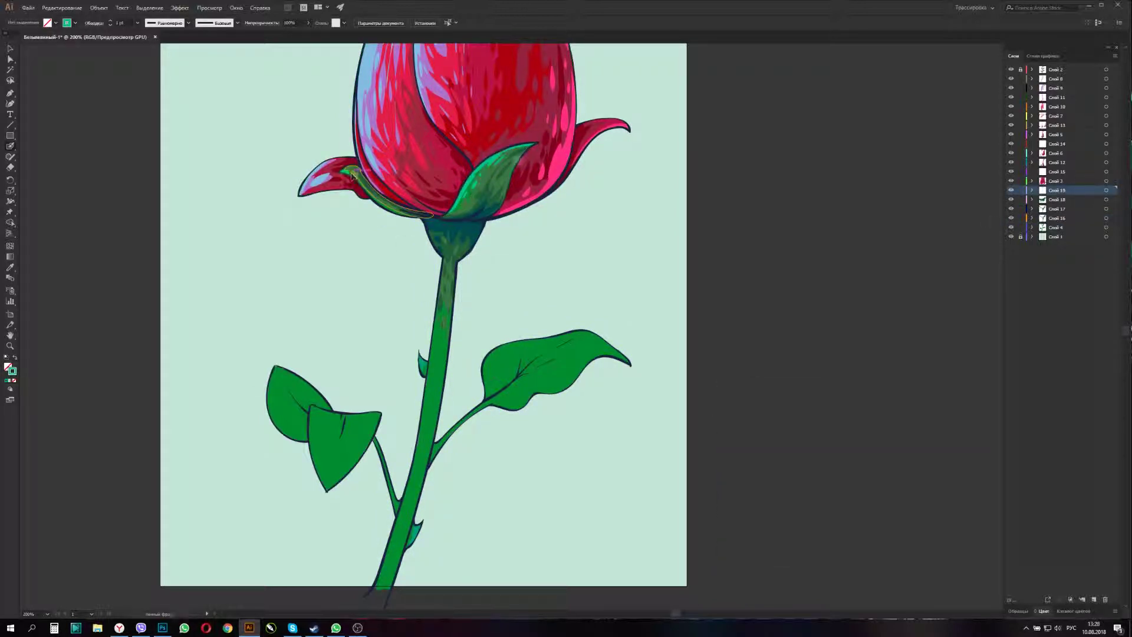
key(ctrl+plus)
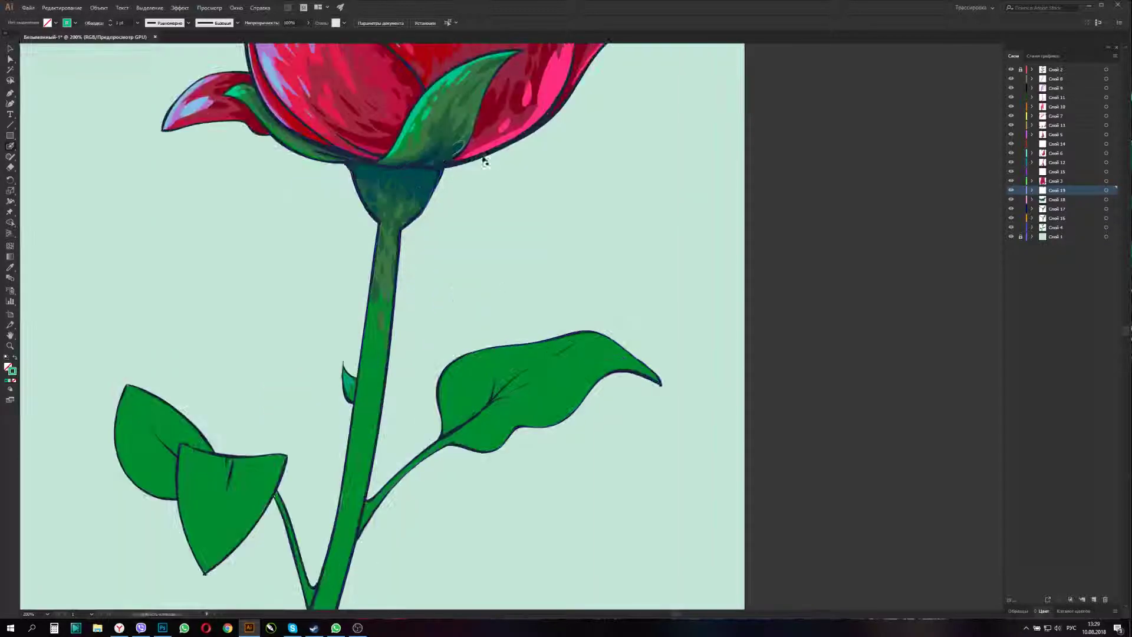
- Paint pink strokes on the front sepal and a cyan highlight down the stem's left edge
drag(506, 141, 428, 218)
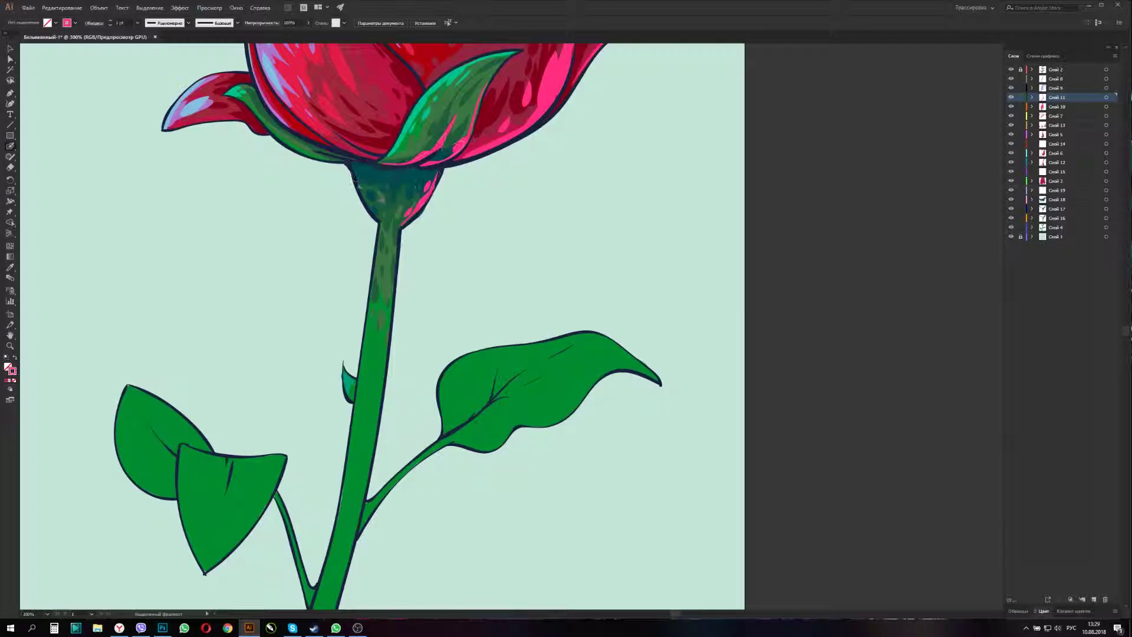
click(377, 214)
drag(377, 215, 370, 319)
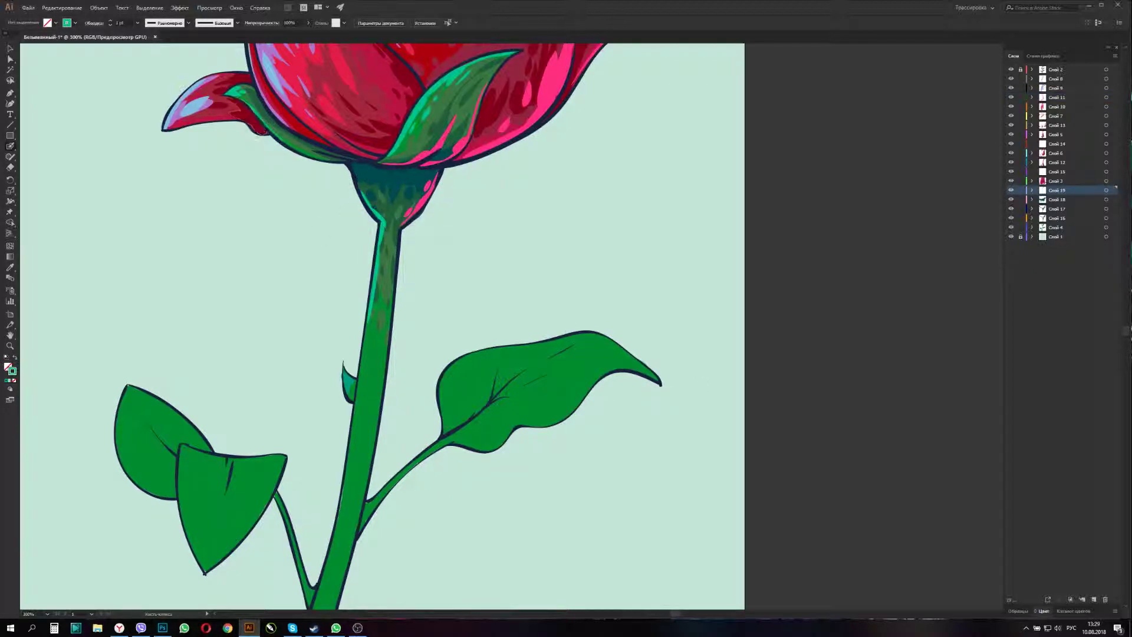
drag(383, 249, 366, 323)
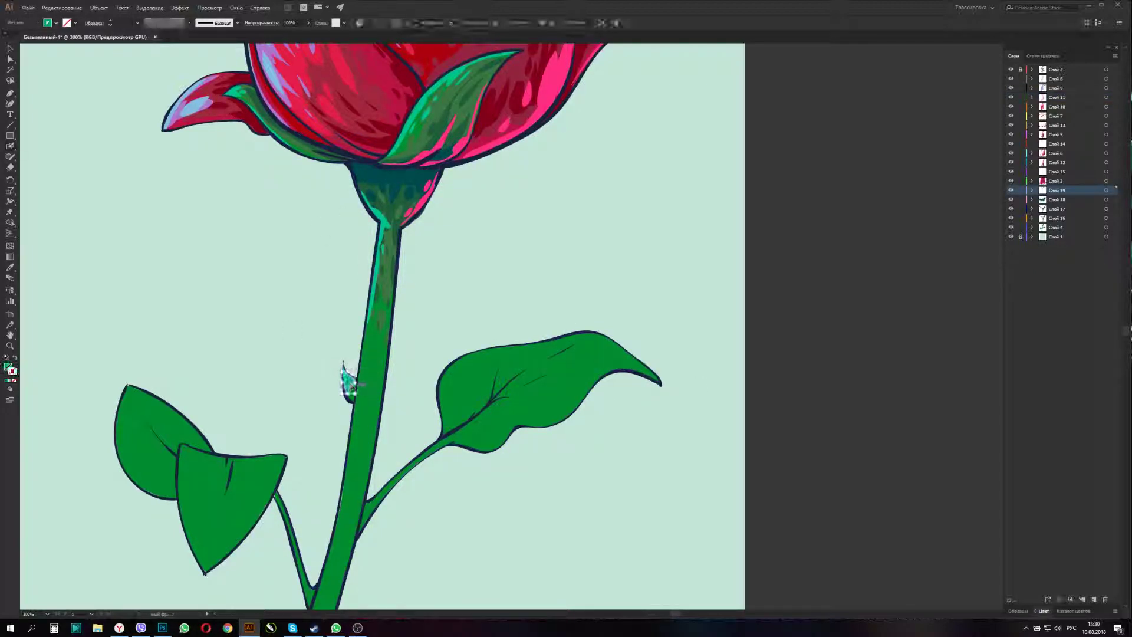
key(ctrl+shift+a)
key(ctrl+0)
key(ctrl+plus)
key(ctrl+plus)
key(ctrl+plus)
key(ctrl+plus)
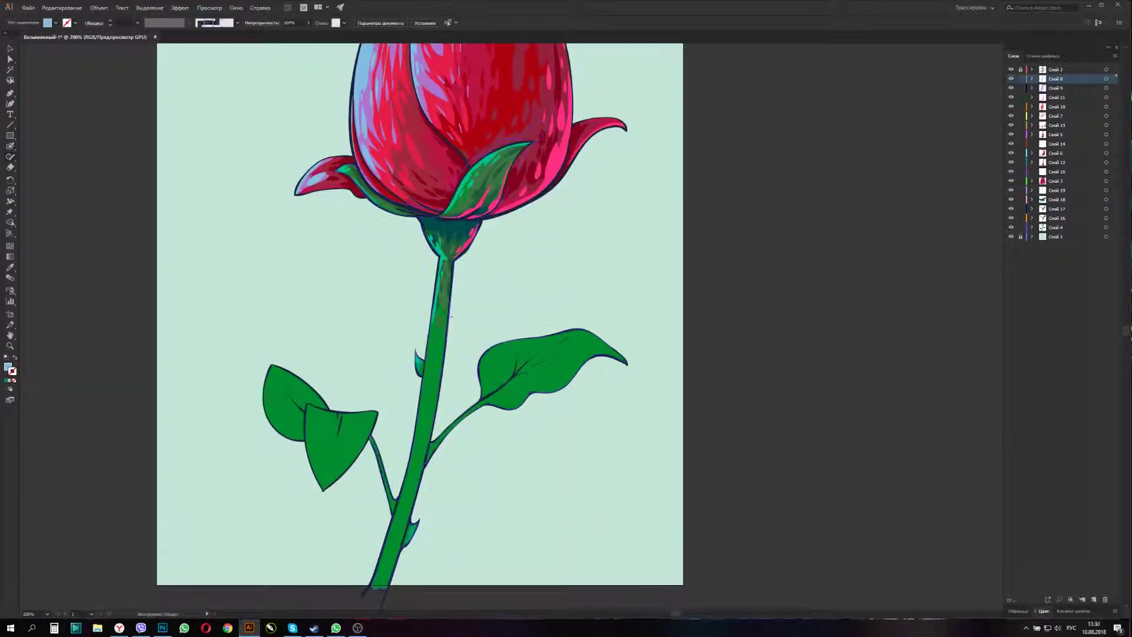
- Eyedrop the stem and bud colours and paint a pink stroke down the stem's right edge
ctrl+click(443, 328)
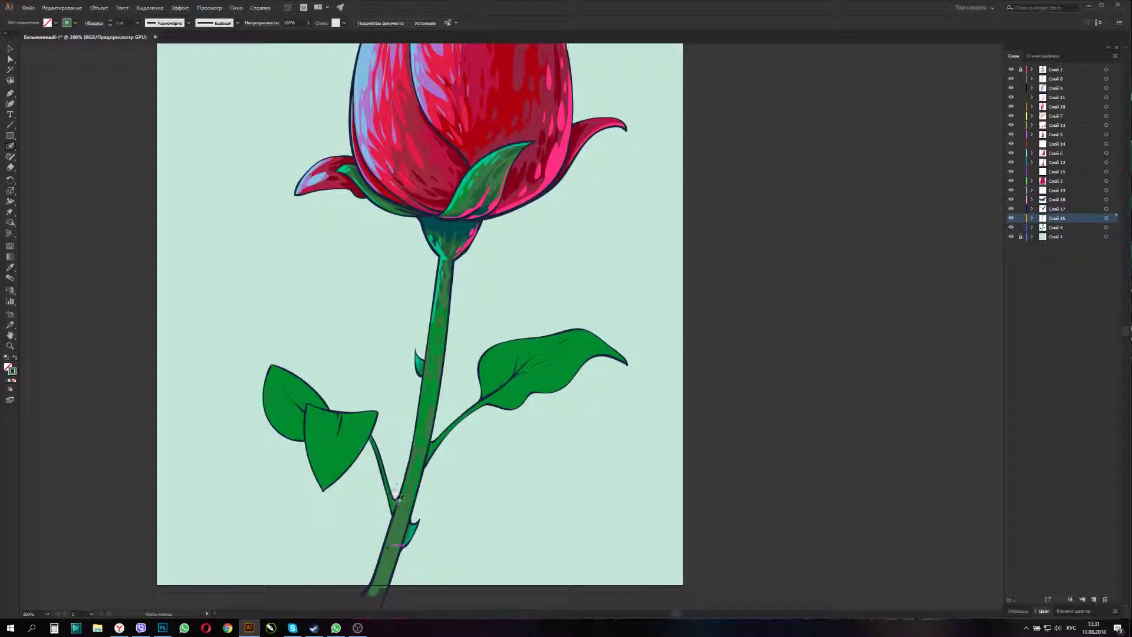
ctrl+click(447, 288)
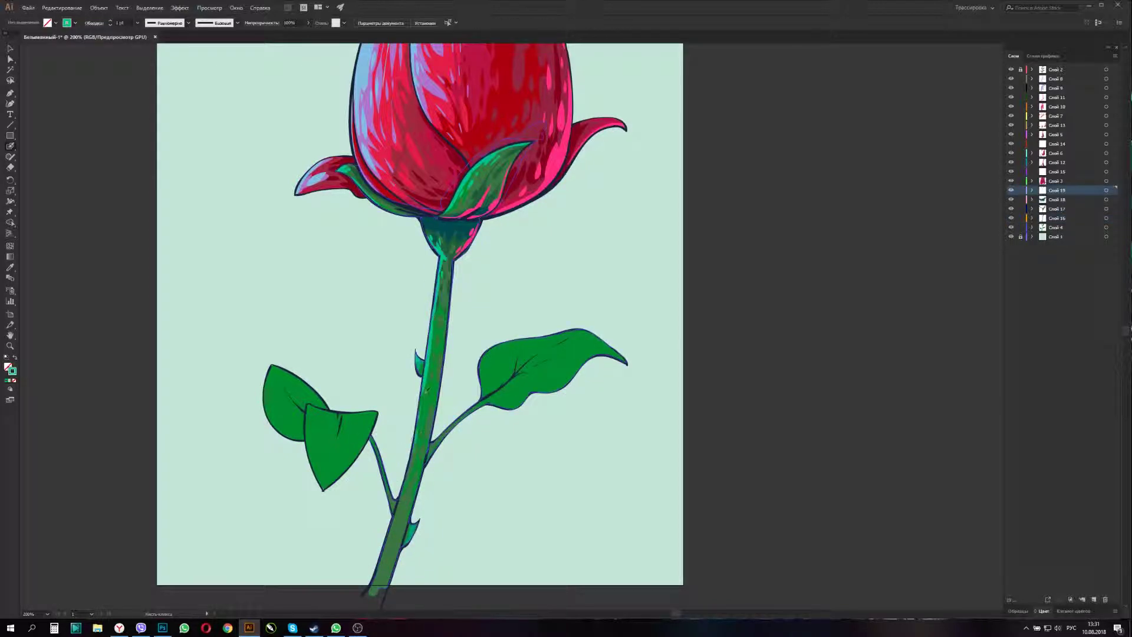
ctrl+click(455, 263)
drag(455, 265, 443, 361)
ctrl+click(450, 366)
- On new layers, set a fresh brush colour and paint green sepal shading and teal strokes at the right leaf's base
click(1094, 599)
double_click(12, 370)
click(935, 423)
key(shift+x)
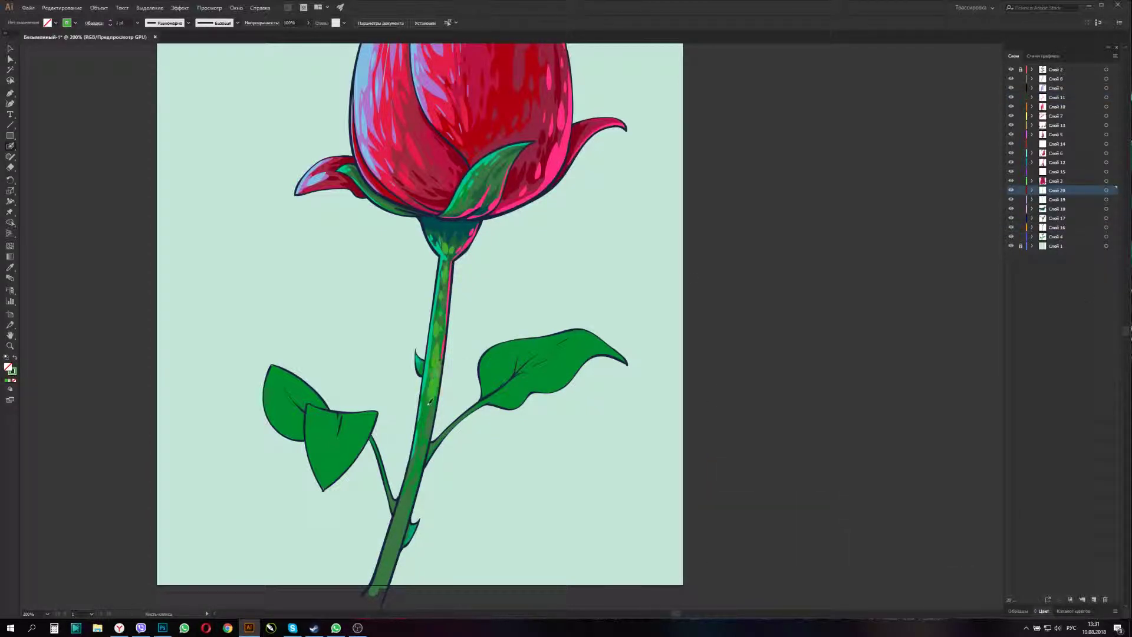
ctrl+click(469, 188)
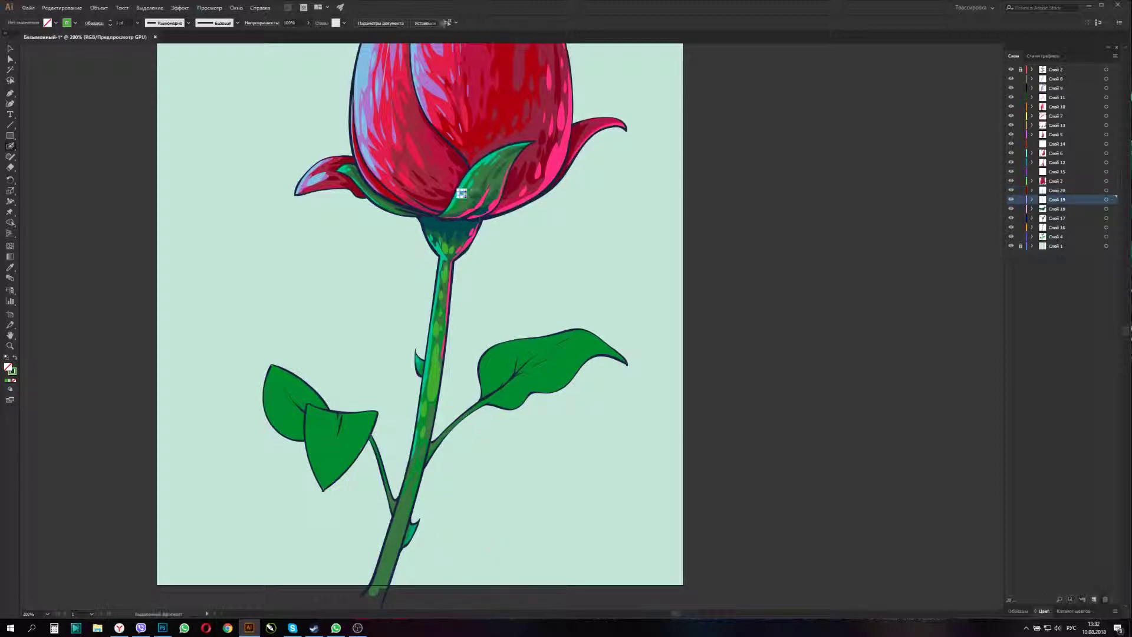
key(ctrl+l)
drag(457, 204, 477, 177)
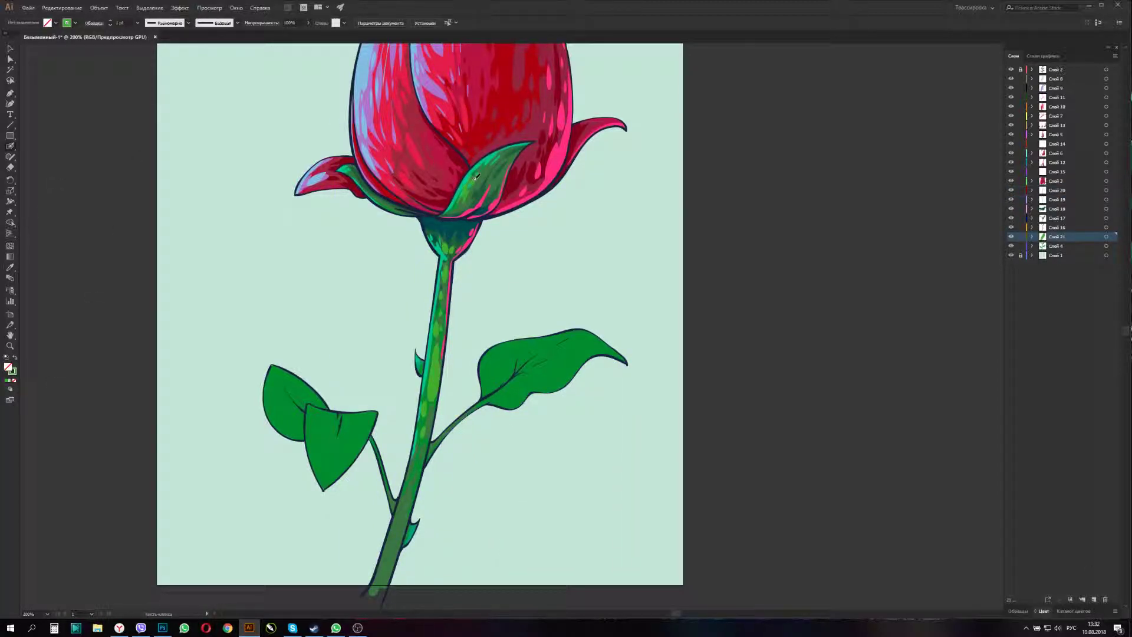
ctrl+click(428, 354)
mouse_move(495, 384)
mouse_down()
mouse_move(512, 354)
mouse_move(552, 340)
mouse_move(483, 386)
mouse_up()
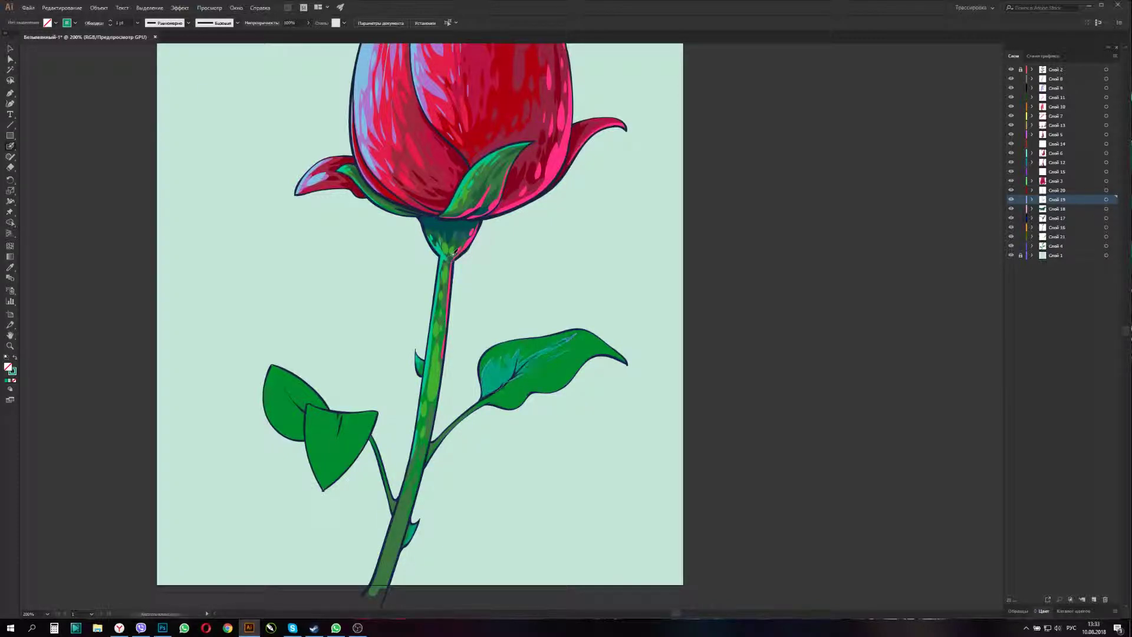
- Undo a bad leaf stroke, paint light-green, teal and pale strokes on the right leaf, then dot the calyx
ctrl+click(451, 242)
ctrl+click(514, 370)
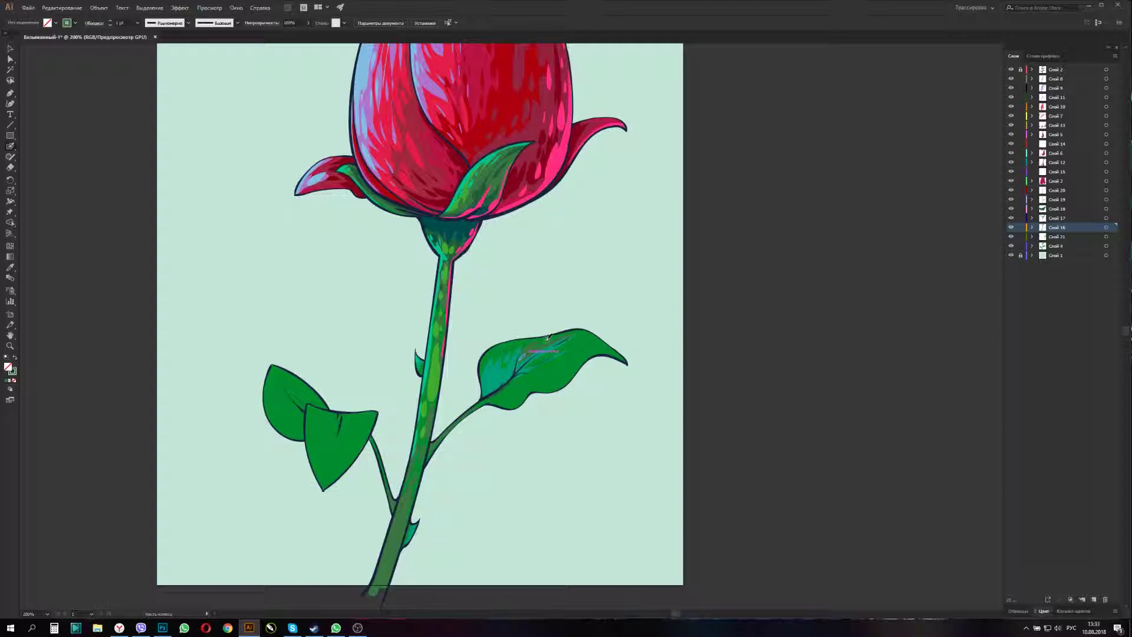
drag(573, 335, 528, 357)
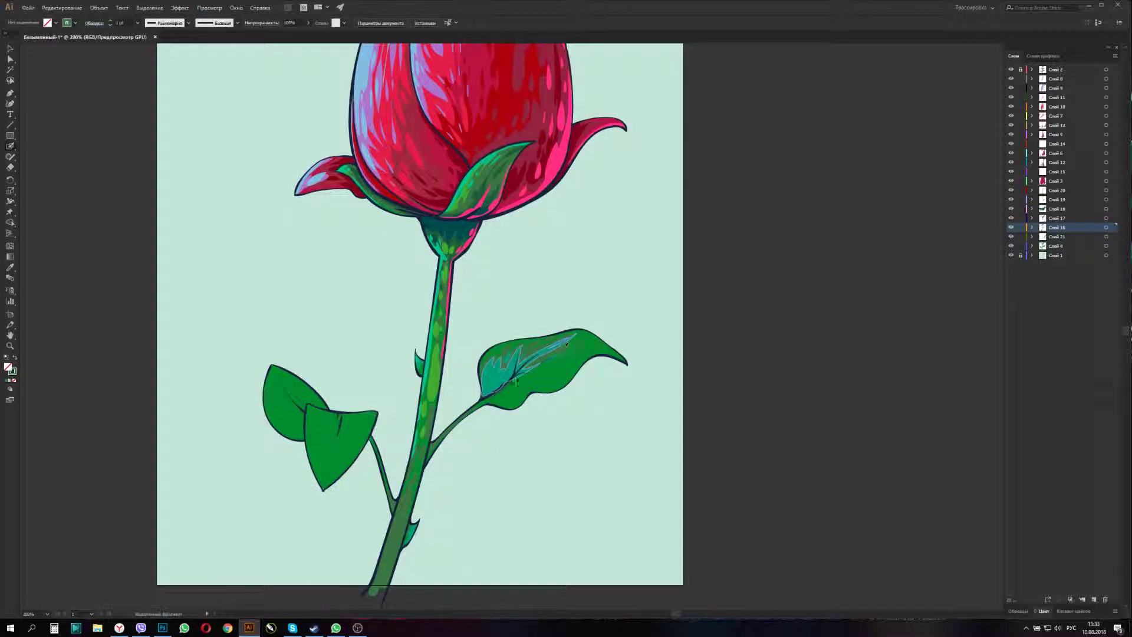
key(ctrl+z)
key(ctrl+z)
key(ctrl+z)
key(ctrl+z)
mouse_move(537, 382)
mouse_down()
mouse_move(581, 349)
mouse_move(613, 353)
mouse_move(481, 401)
mouse_up()
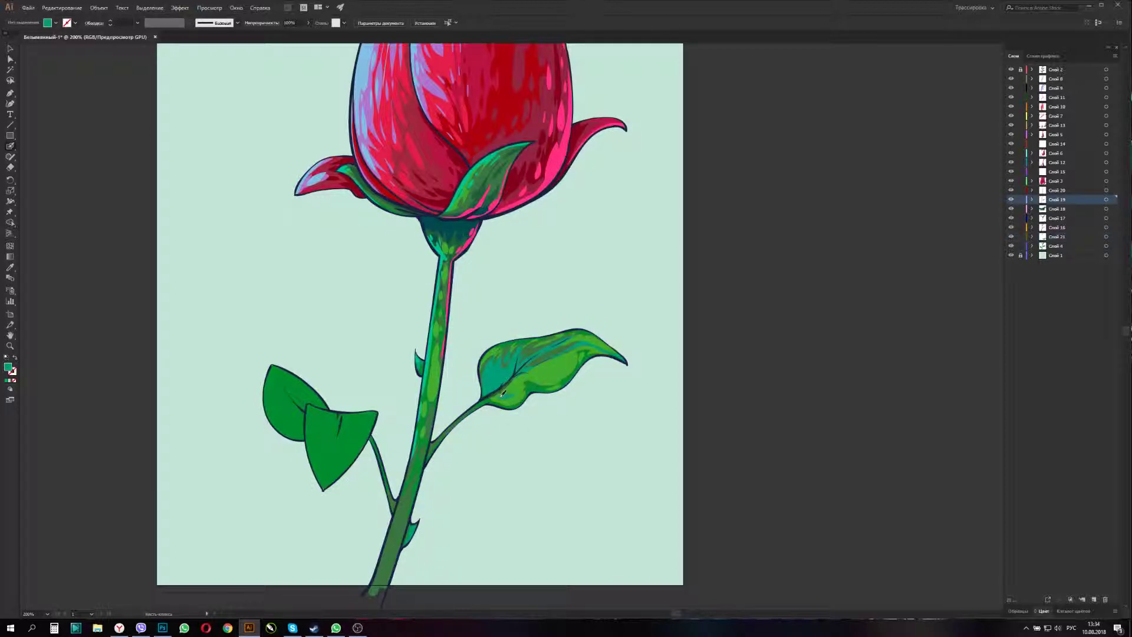
drag(574, 335, 535, 372)
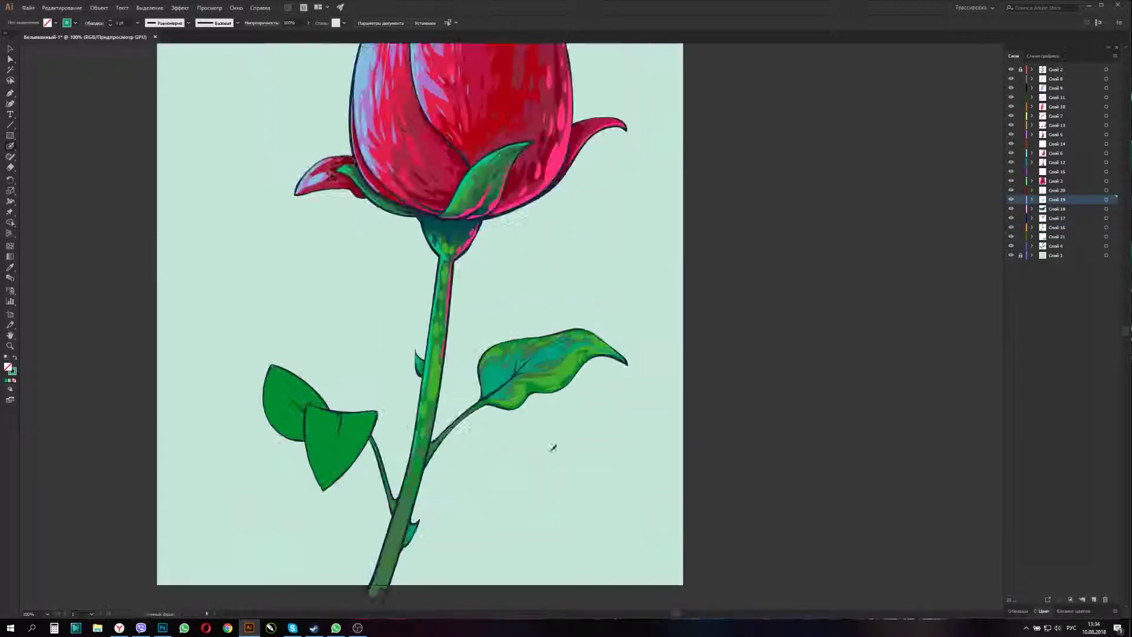
mouse_move(489, 376)
mouse_down()
mouse_move(482, 391)
mouse_move(496, 373)
mouse_move(593, 340)
mouse_up()
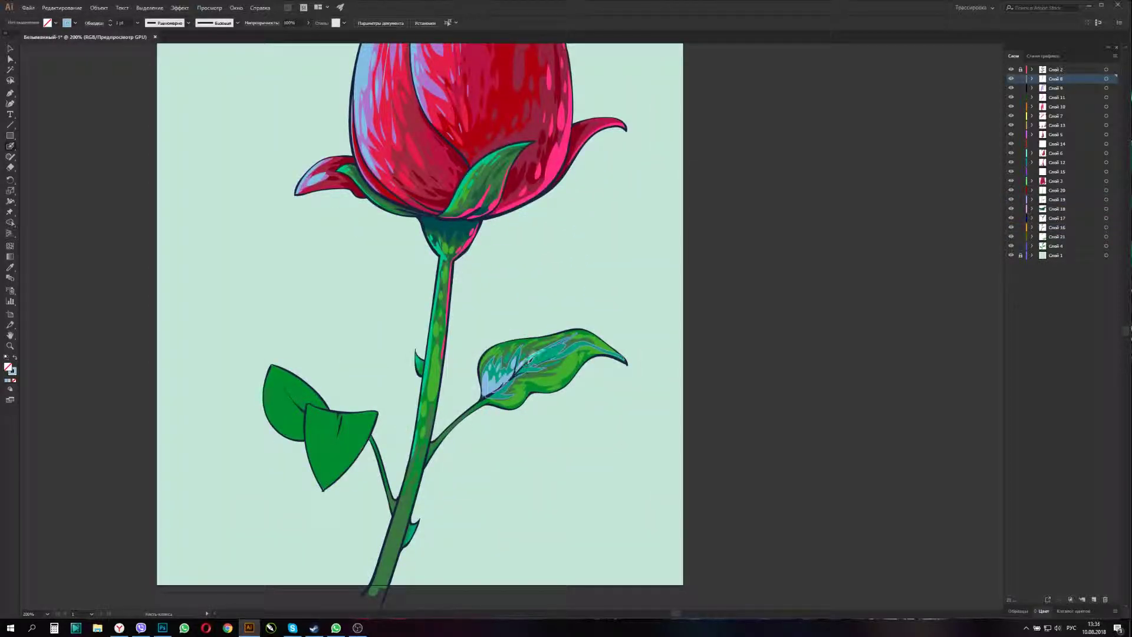
ctrl+click(435, 377)
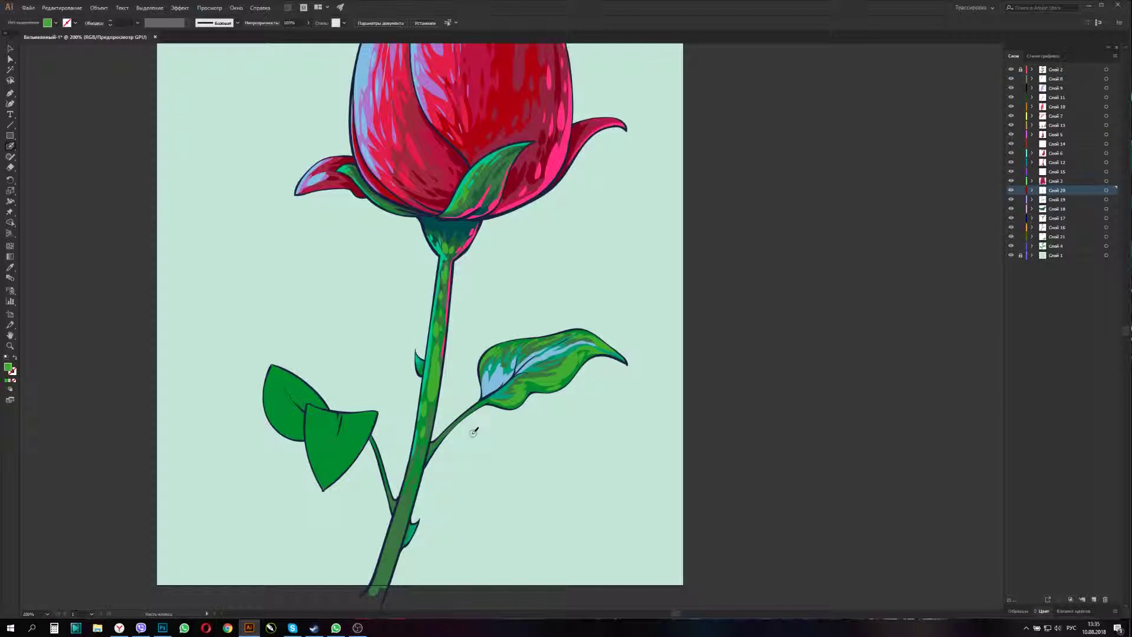
drag(428, 230, 472, 236)
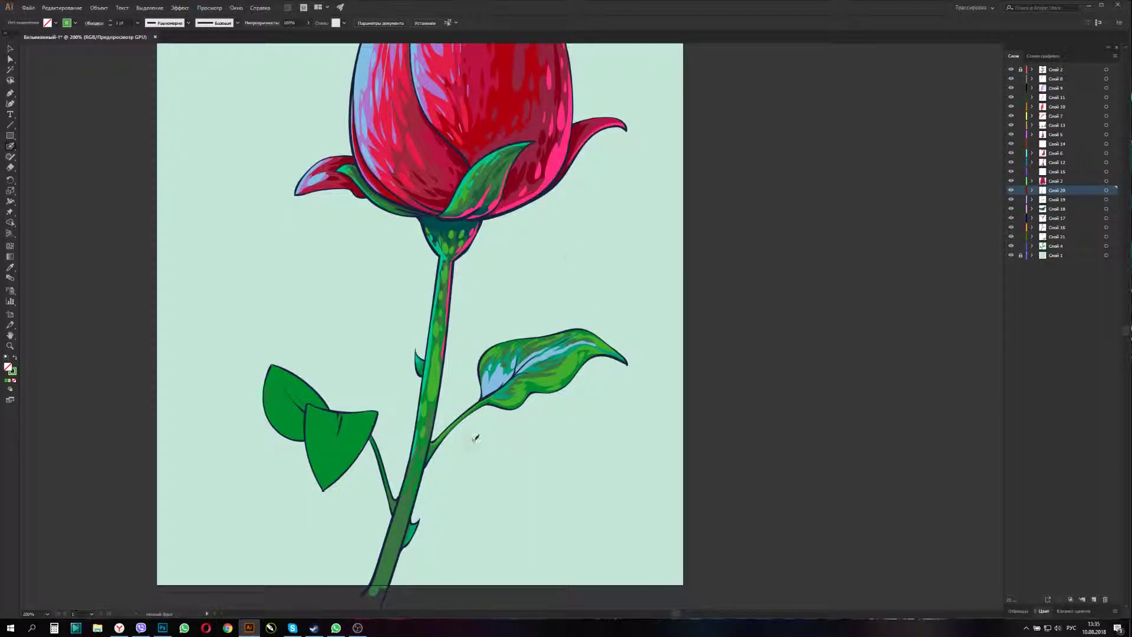
- Sample the greens of the left and right leaves for the shading colour
ctrl+click(353, 433)
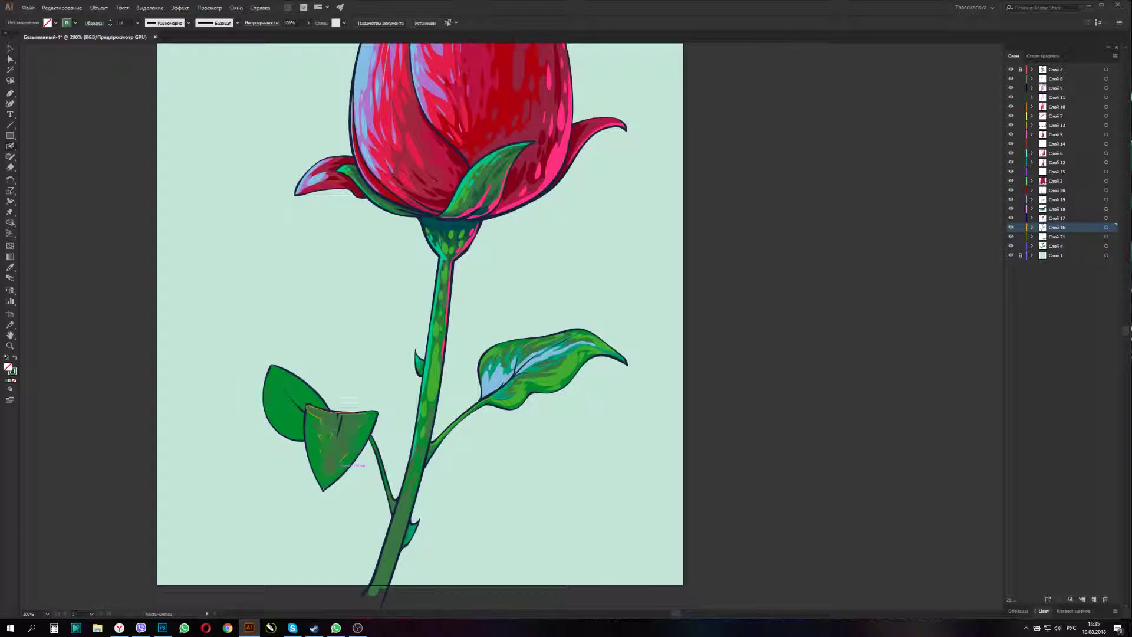
ctrl+click(489, 401)
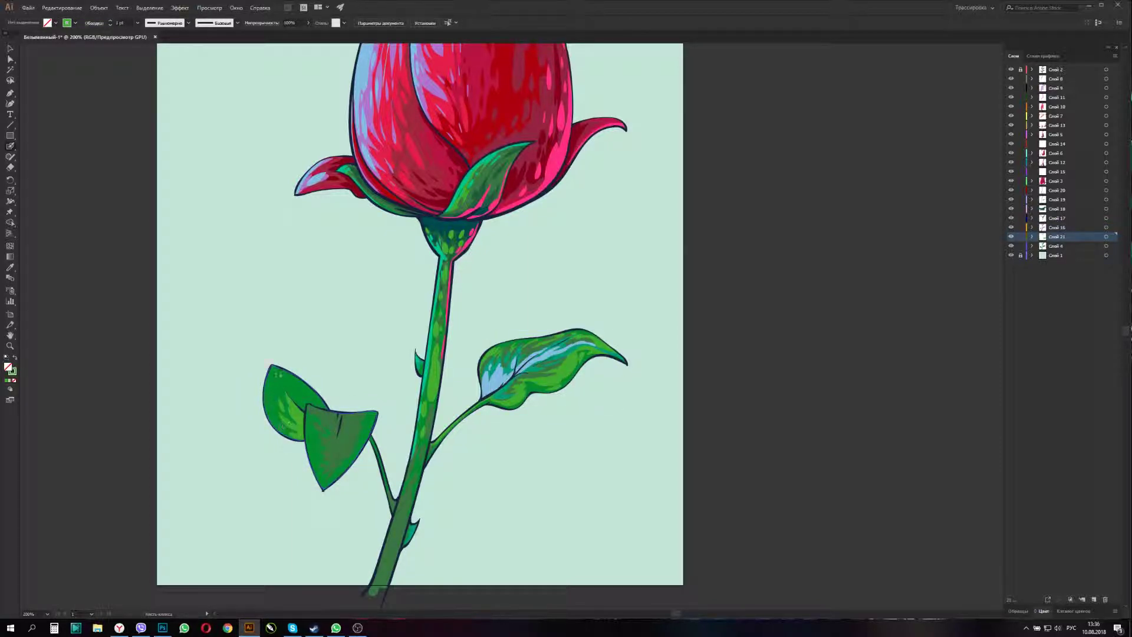
click(15, 359)
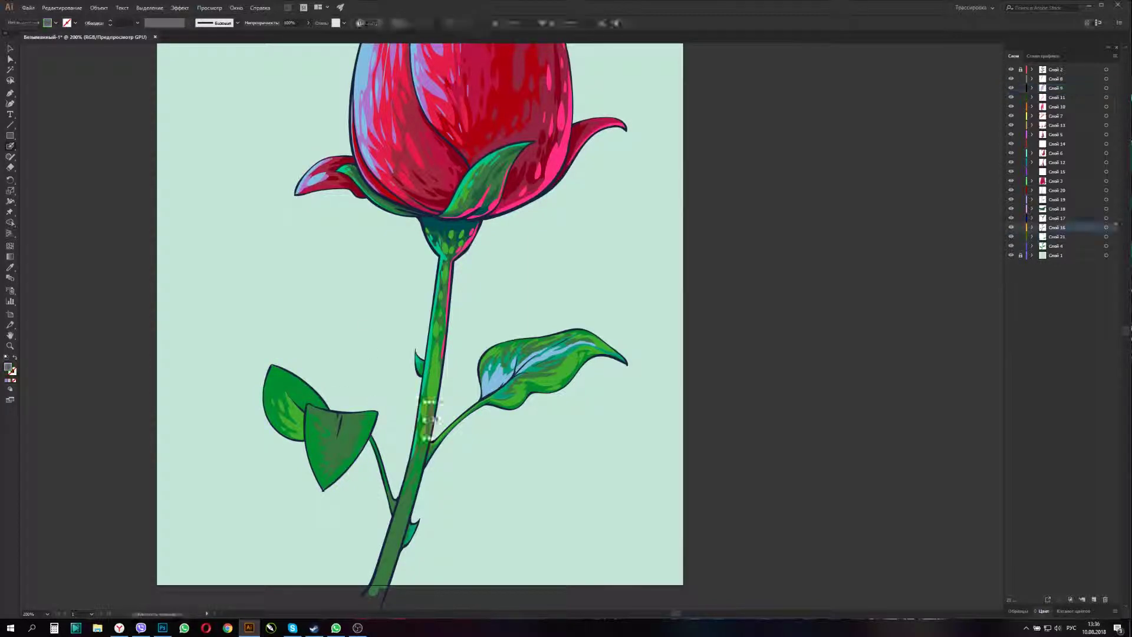
key(shift+x)
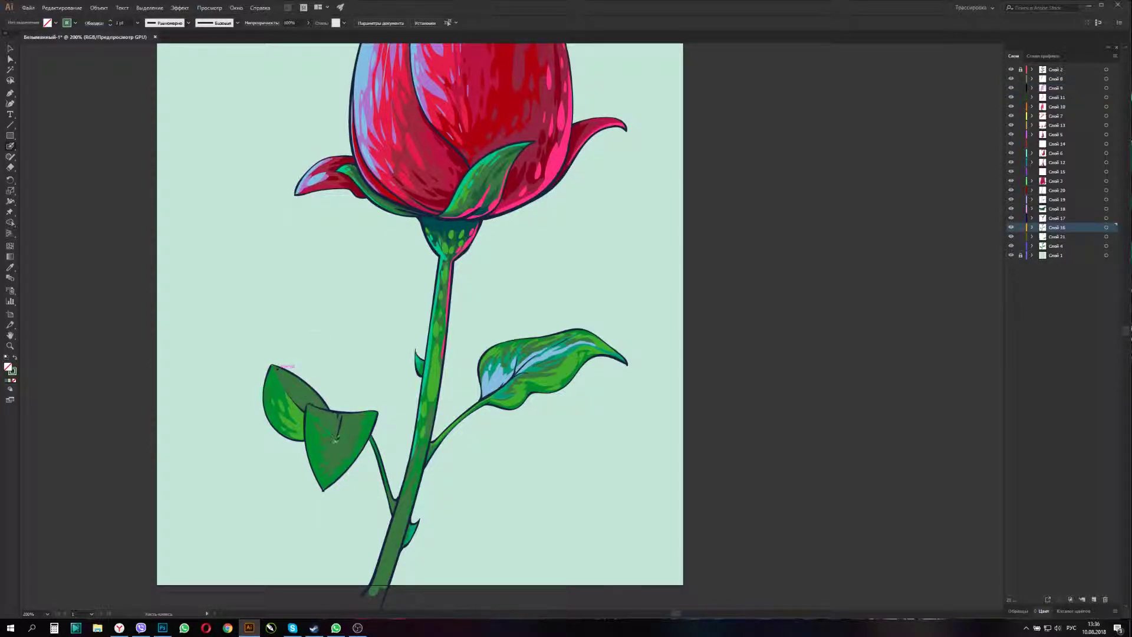
ctrl+click(434, 264)
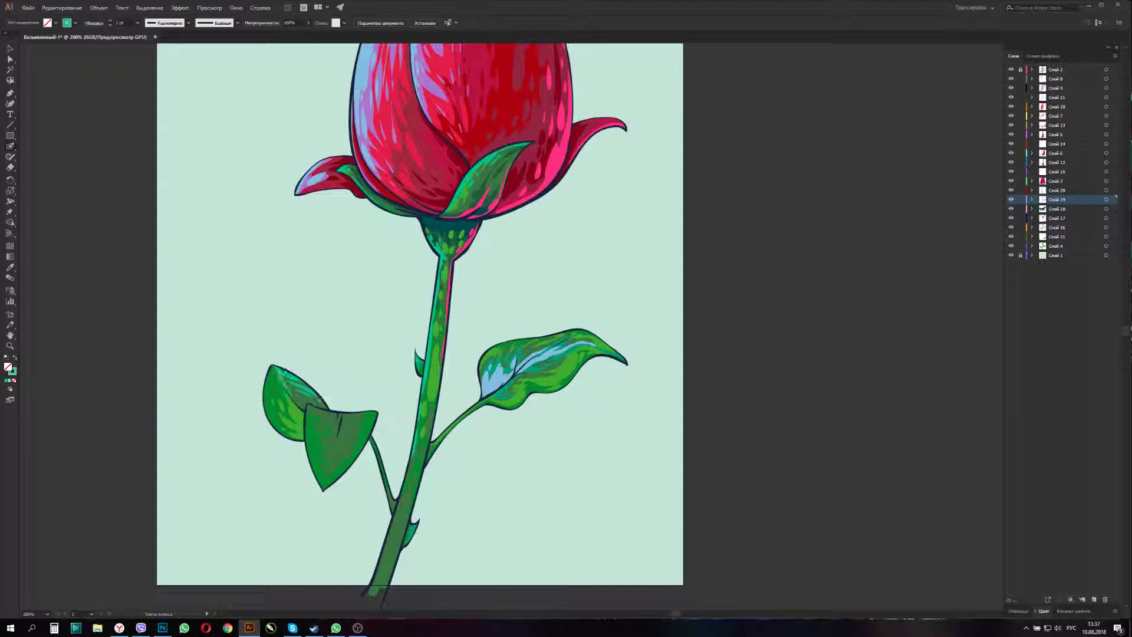
- Add a new layer and paint darker green shading on the lower leaf
ctrl+click(306, 382)
key(ctrl+l)
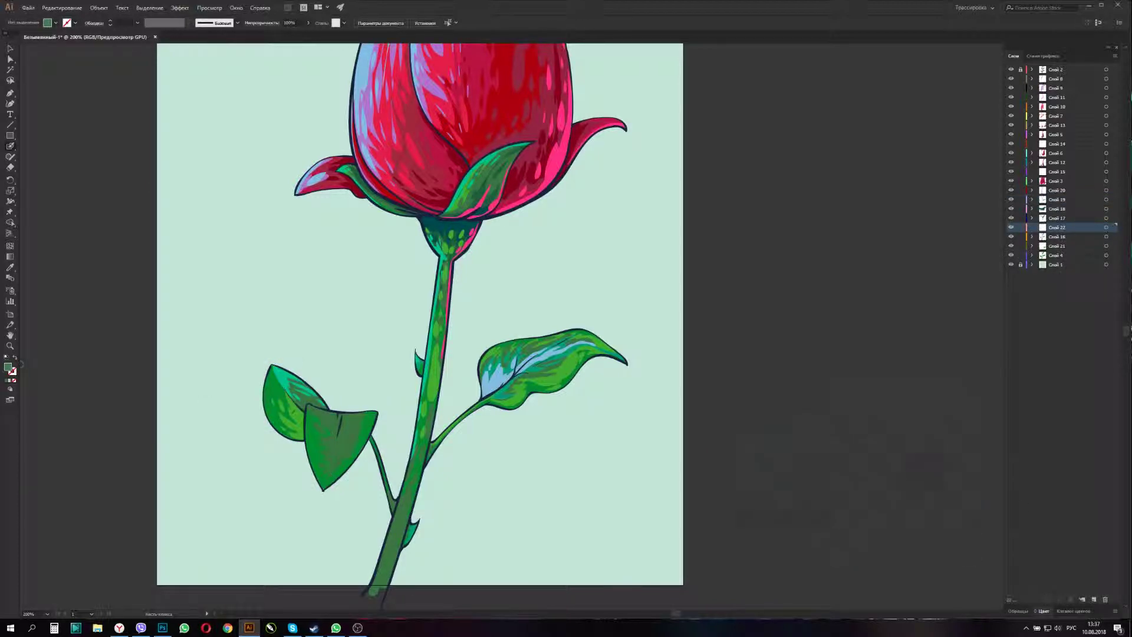
ctrl+click(356, 412)
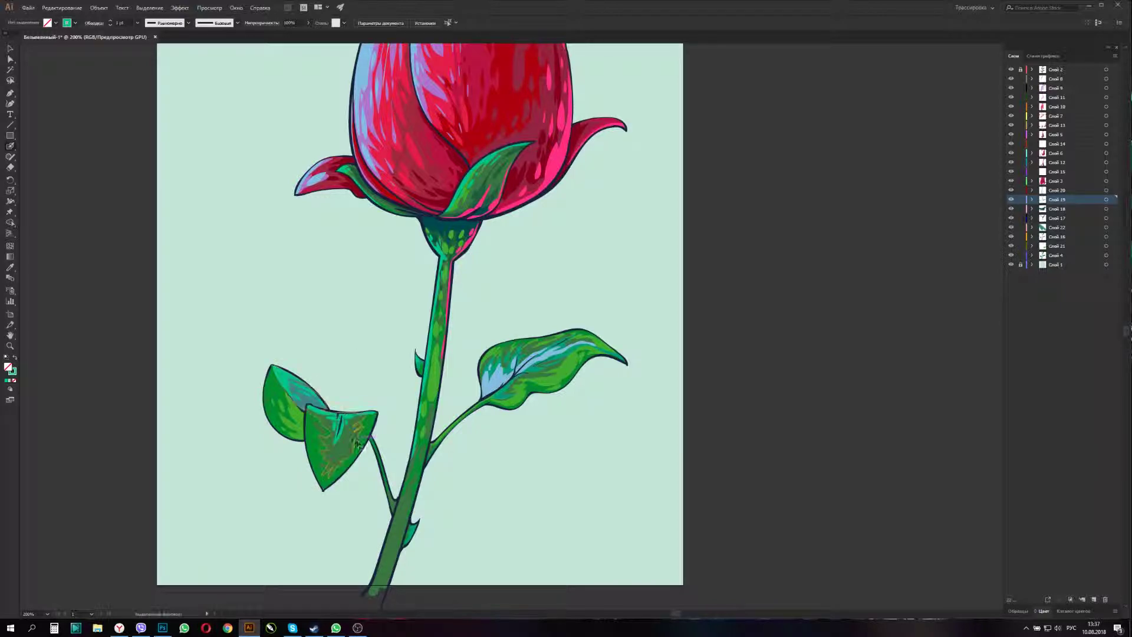
ctrl+click(348, 420)
mouse_move(339, 472)
mouse_down()
mouse_move(319, 470)
mouse_move(329, 442)
mouse_up()
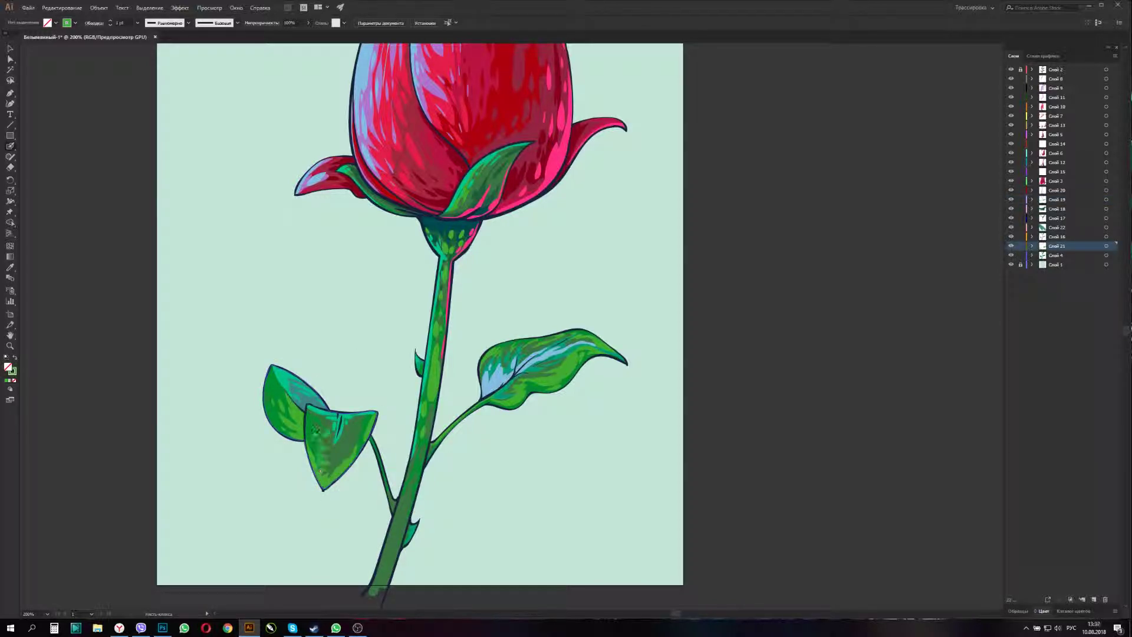
- Add another shading layer for the back leaf and choose a darker green in the Color Picker
ctrl+click(274, 389)
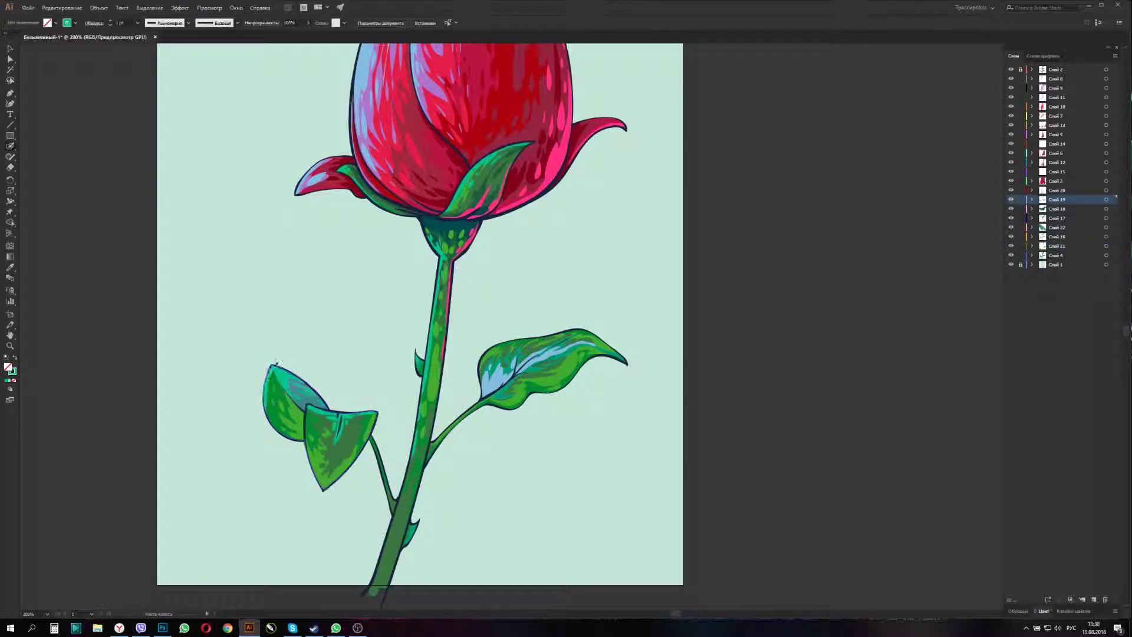
key(ctrl+l)
key(shift+x)
double_click(8, 367)
key(Return)
key(shift+x)
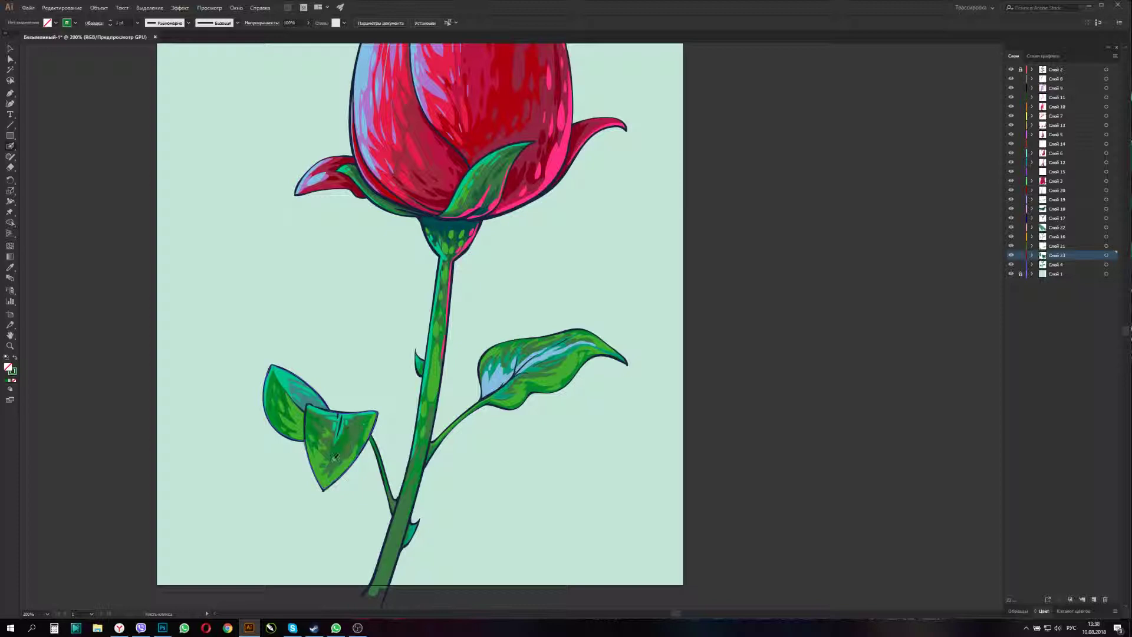
- Blob Brush dark green shading strokes and dabs inside the lower-left leaf
ctrl+click(334, 442)
key(ctrl+shift+a)
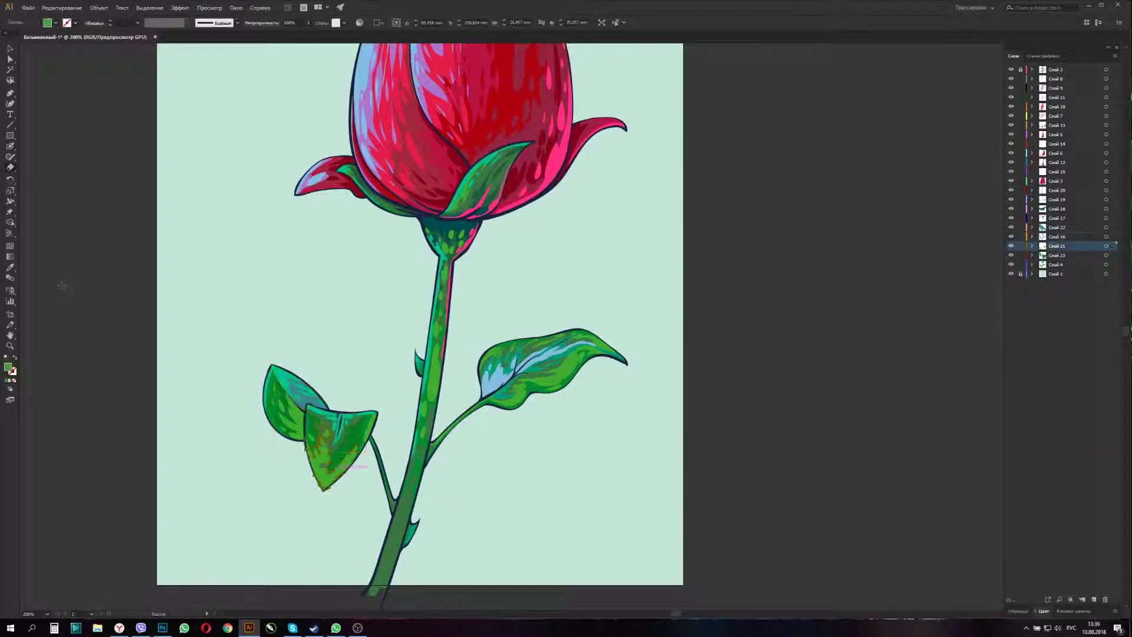
key(shift+b)
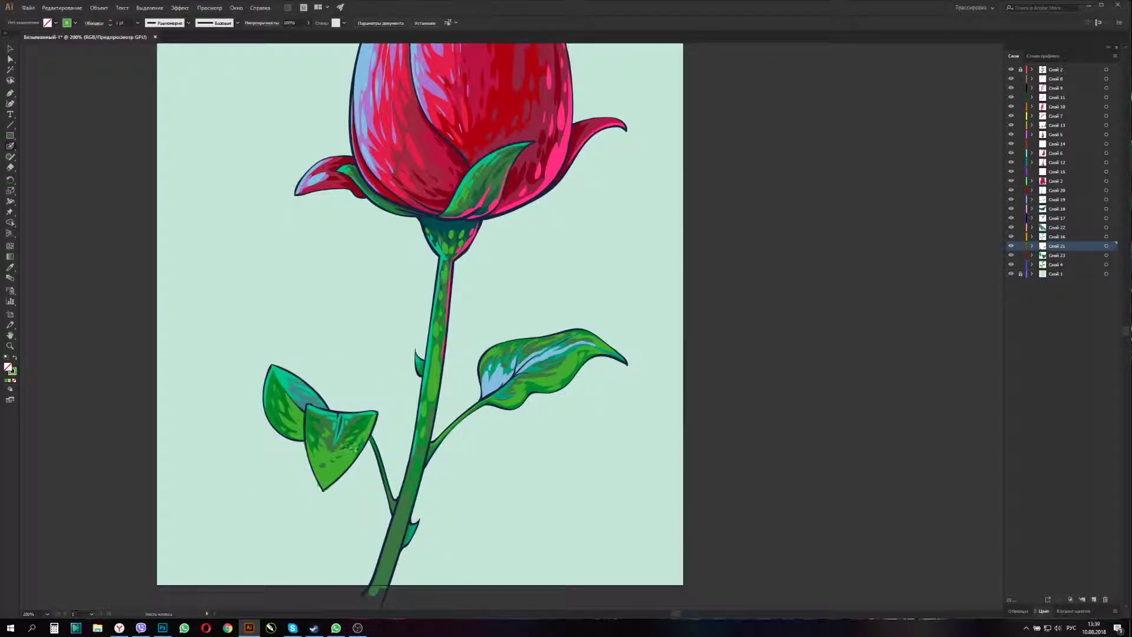
drag(333, 449, 336, 469)
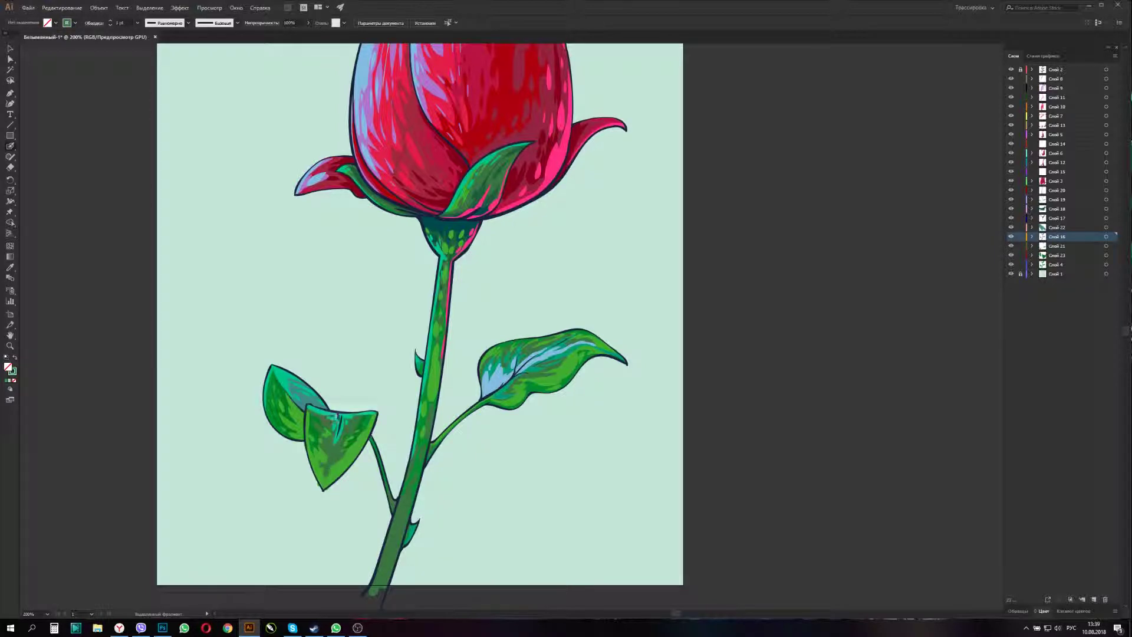
ctrl+click(342, 448)
key(ctrl+shift+a)
ctrl+click(550, 167)
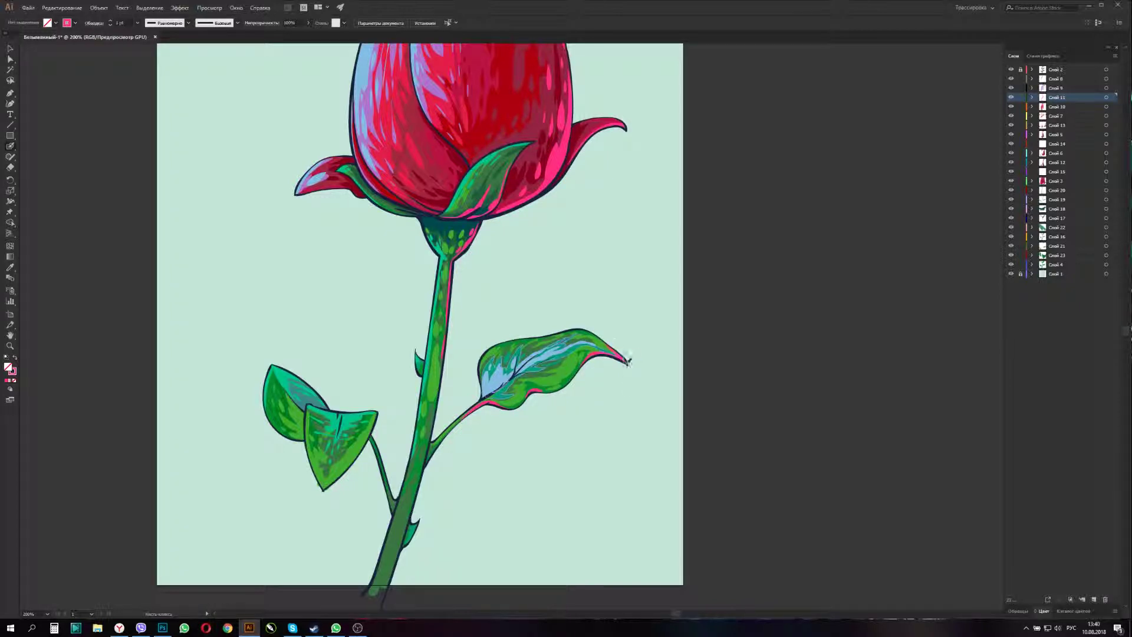
- Paint a long pink line and darker green shading patches along the stem
key(ctrl+minus)
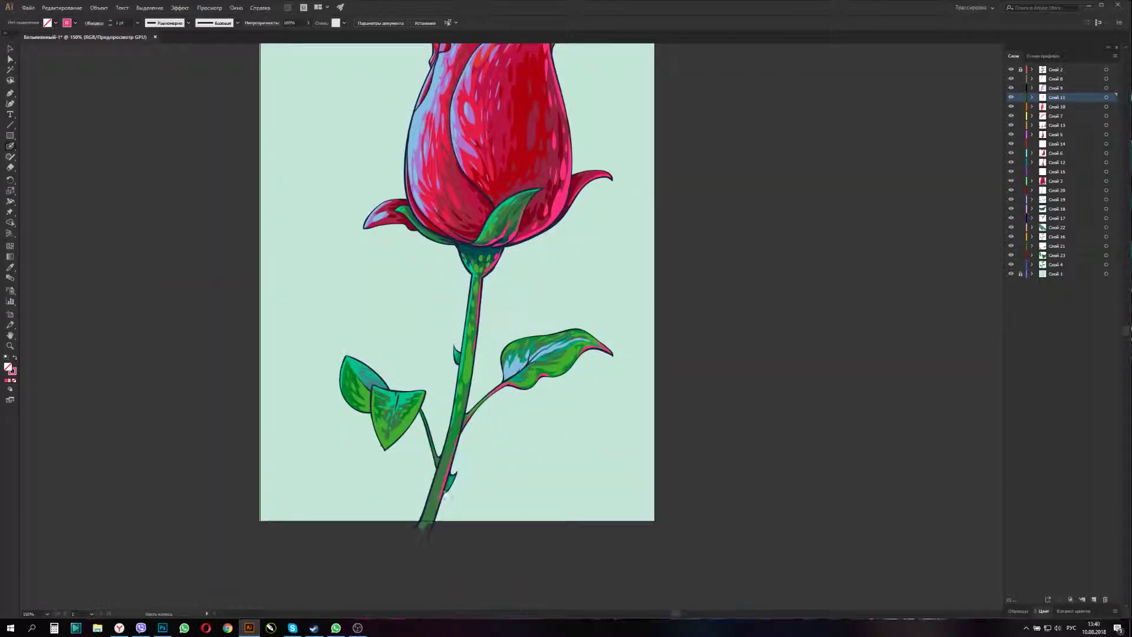
key(ctrl+plus)
key(ctrl+plus)
key(ctrl+plus)
drag(284, 169, 226, 353)
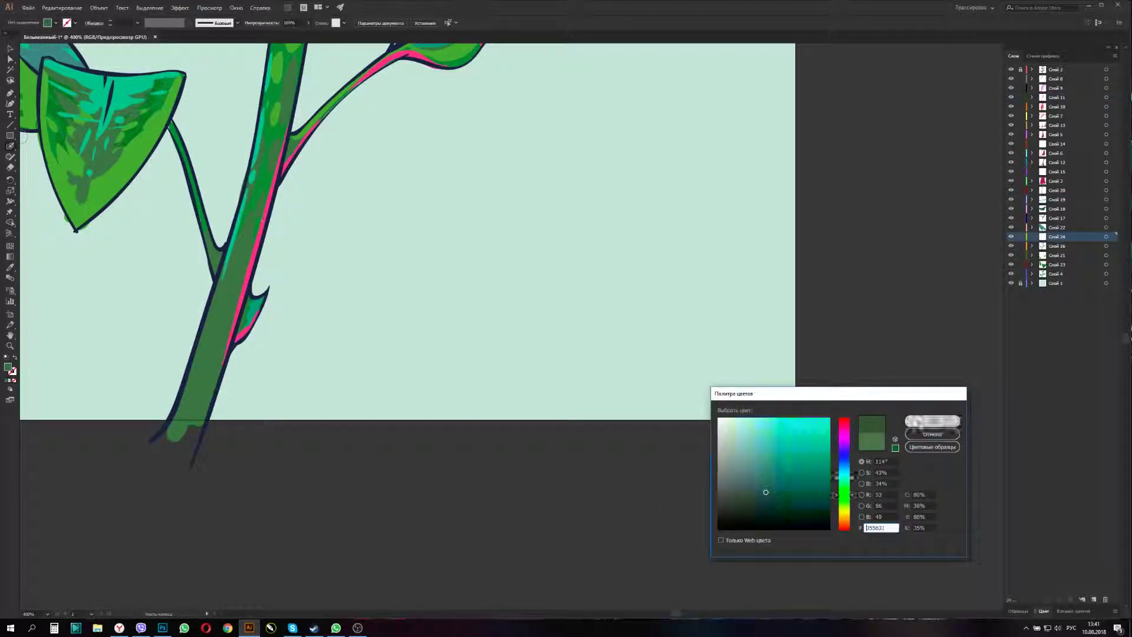
drag(177, 425, 231, 276)
key(ctrl+shift+a)
drag(256, 192, 251, 215)
- Paint darker green strokes across the centre of the right-hand leaf
ctrl+click(34, 152)
key(ctrl+shift+a)
key(ctrl+0)
scroll(553, 555, up, 3)
key(shift+b)
drag(531, 522, 568, 491)
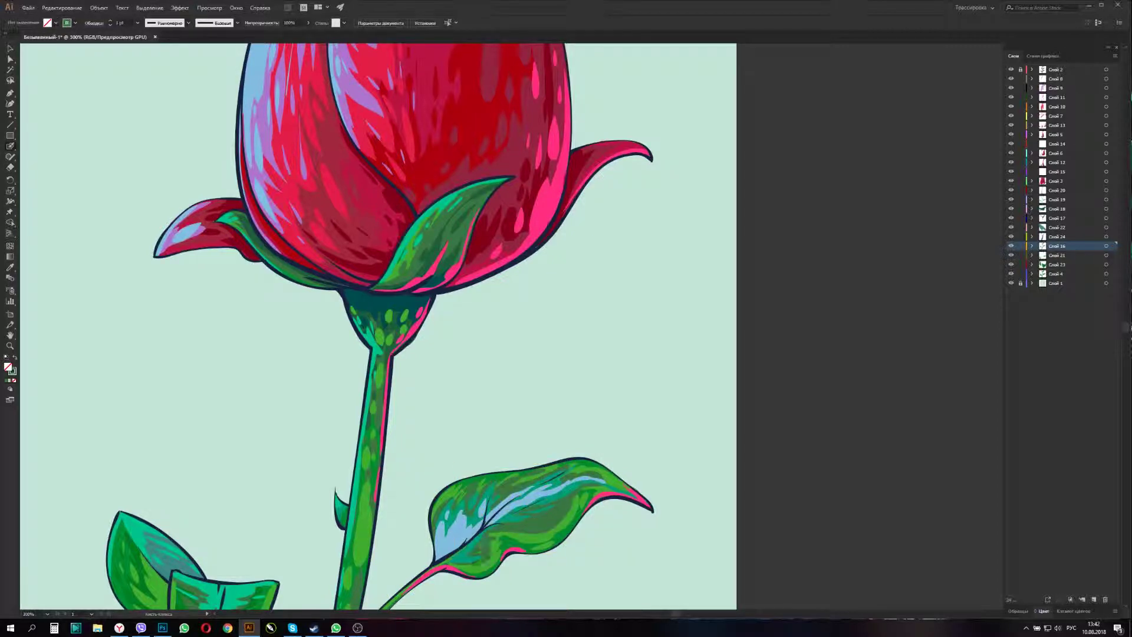
ctrl+click(487, 555)
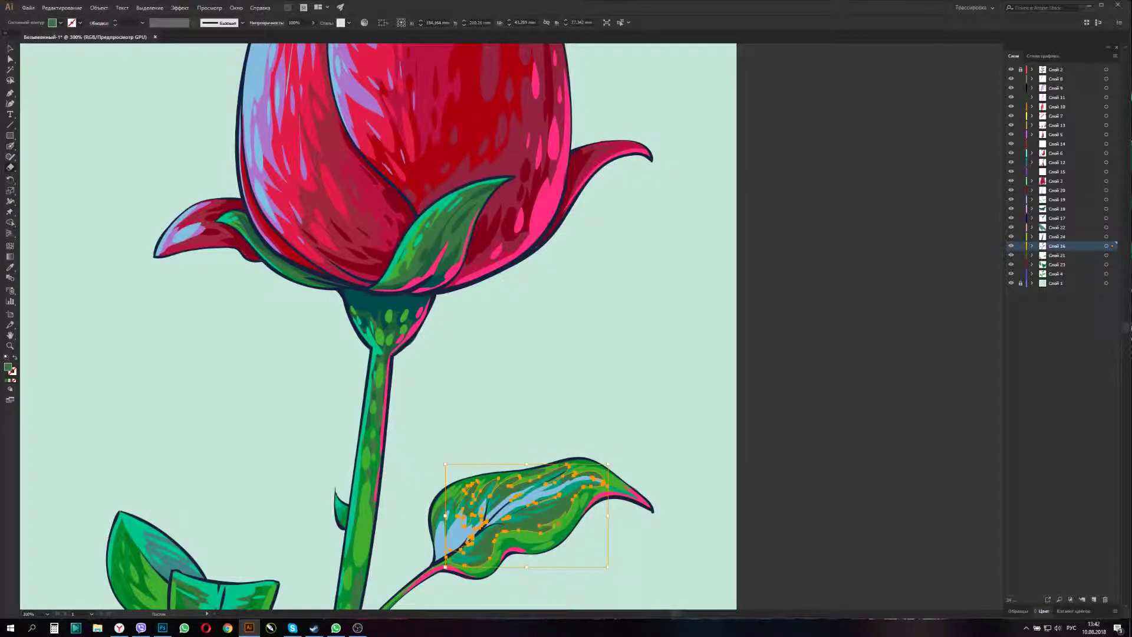
- Sample the bud's pink and paint a pink rim down the stem's right edge
key(ctrl+0)
scroll(413, 325, up, 3)
ctrl+click(531, 259)
key(Return)
click(299, 406)
scroll(570, 497, up, 2)
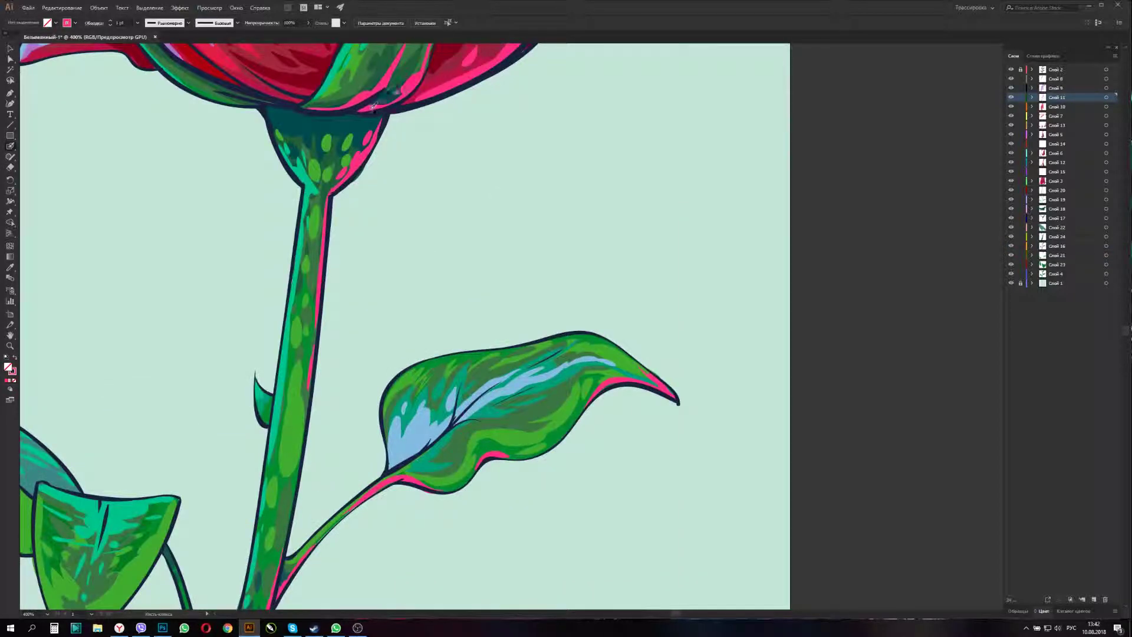
drag(314, 361, 298, 496)
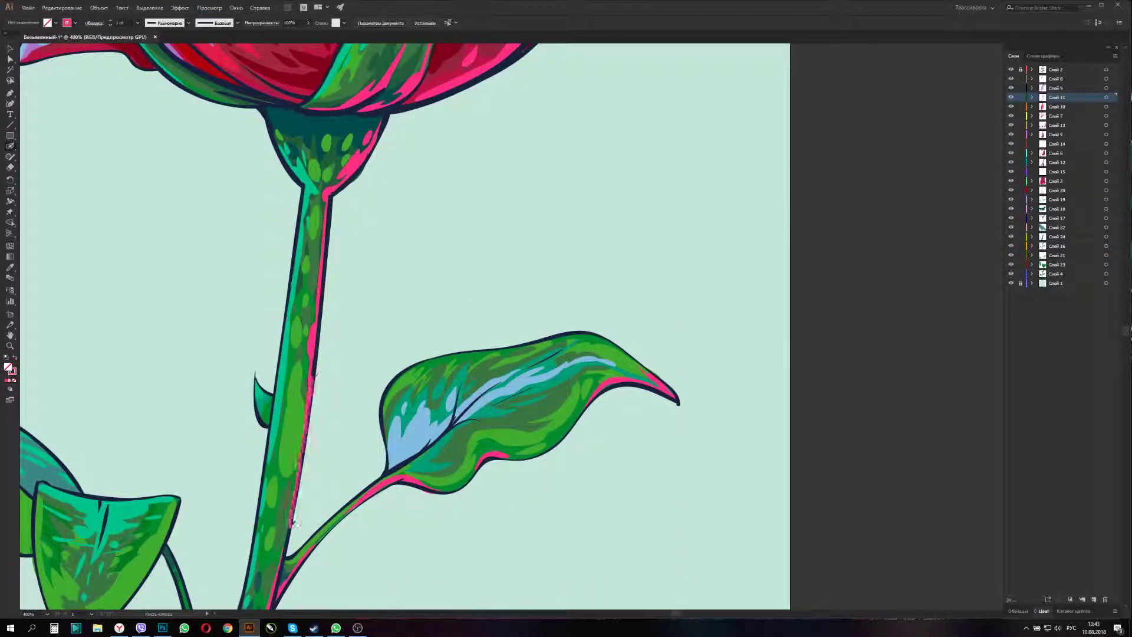
- Undo a trial side-leaf shading and sample the bud's red
ctrl+click(272, 117)
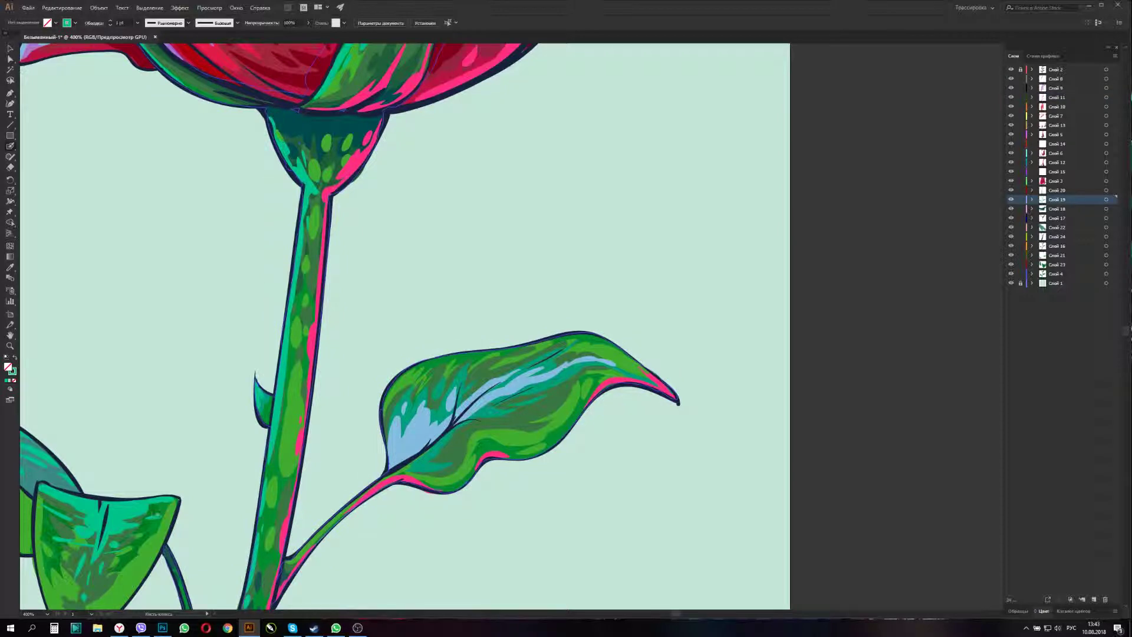
ctrl+click(109, 545)
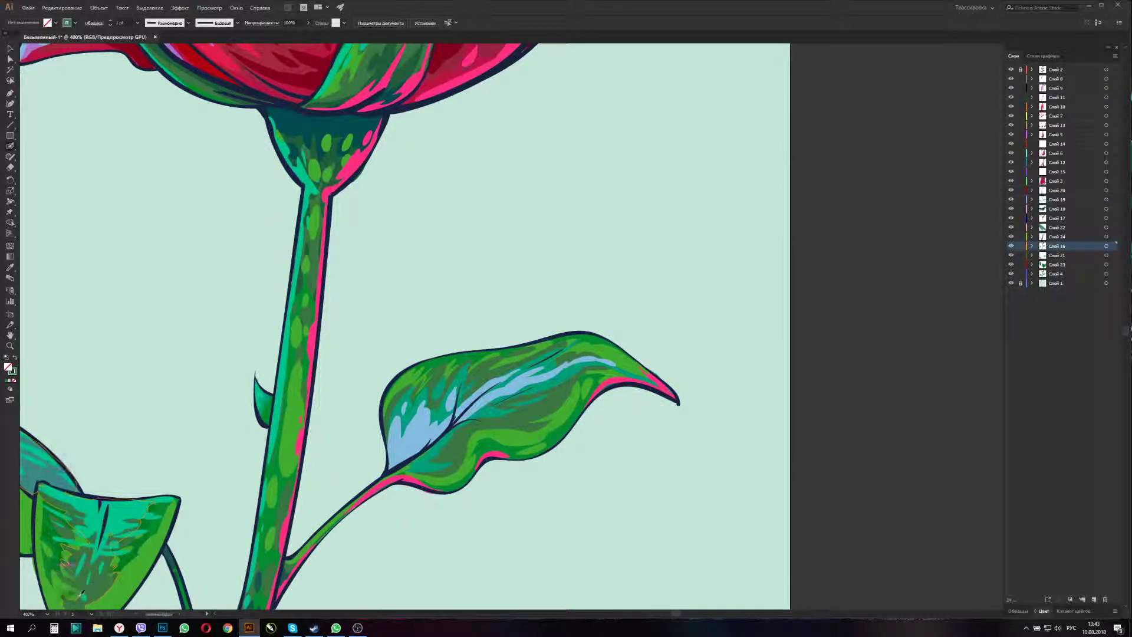
drag(112, 566, 246, 342)
drag(193, 605, 204, 594)
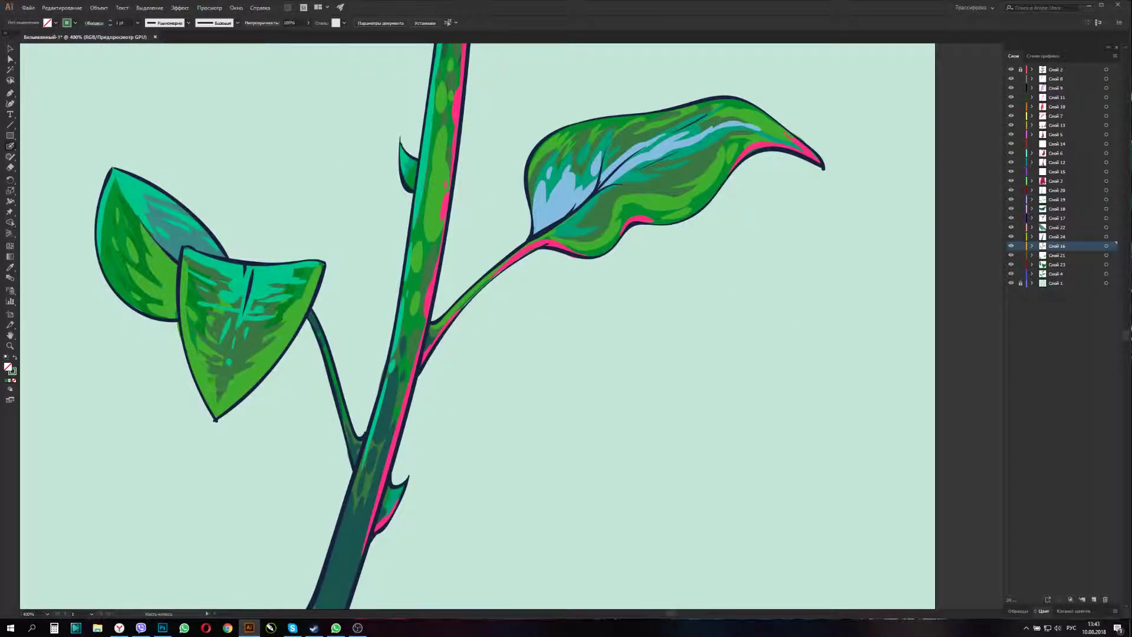
key(ctrl+z)
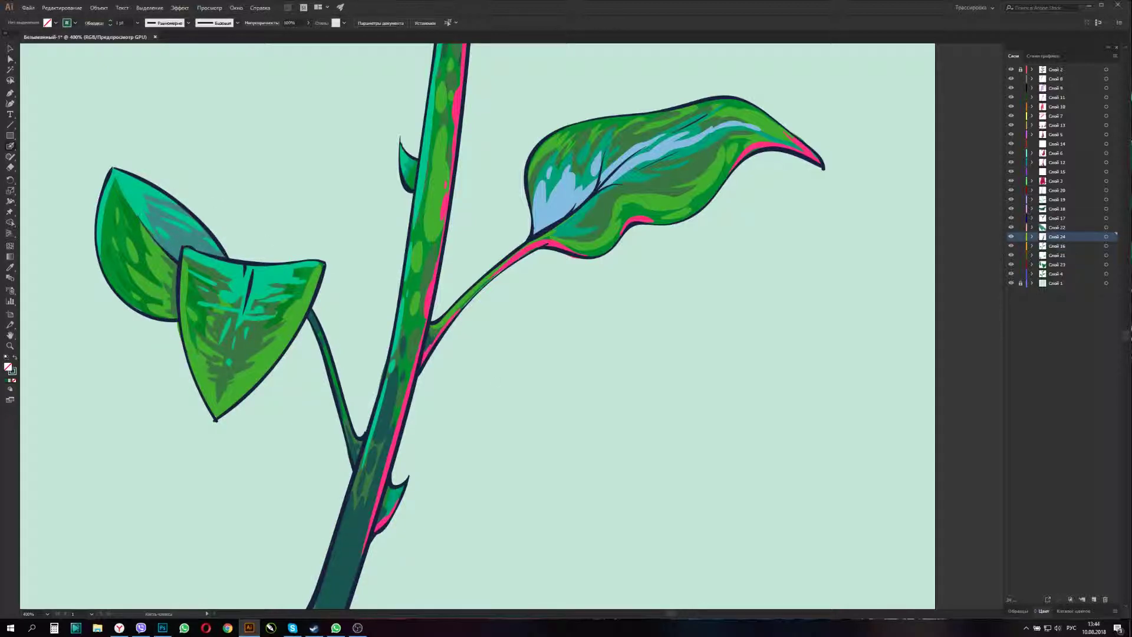
key(ctrl+z)
key(ctrl+z)
key(ctrl+z)
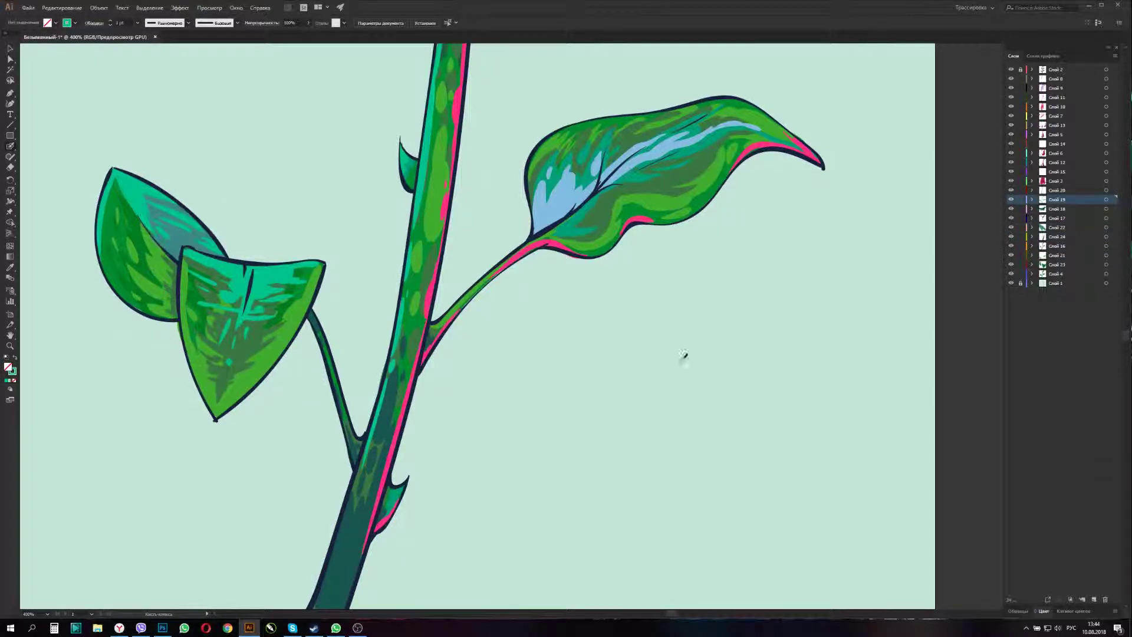
key(ctrl+minus)
key(ctrl+minus)
key(ctrl+minus)
key(ctrl+plus)
key(ctrl+plus)
key(ctrl+plus)
ctrl+click(494, 183)
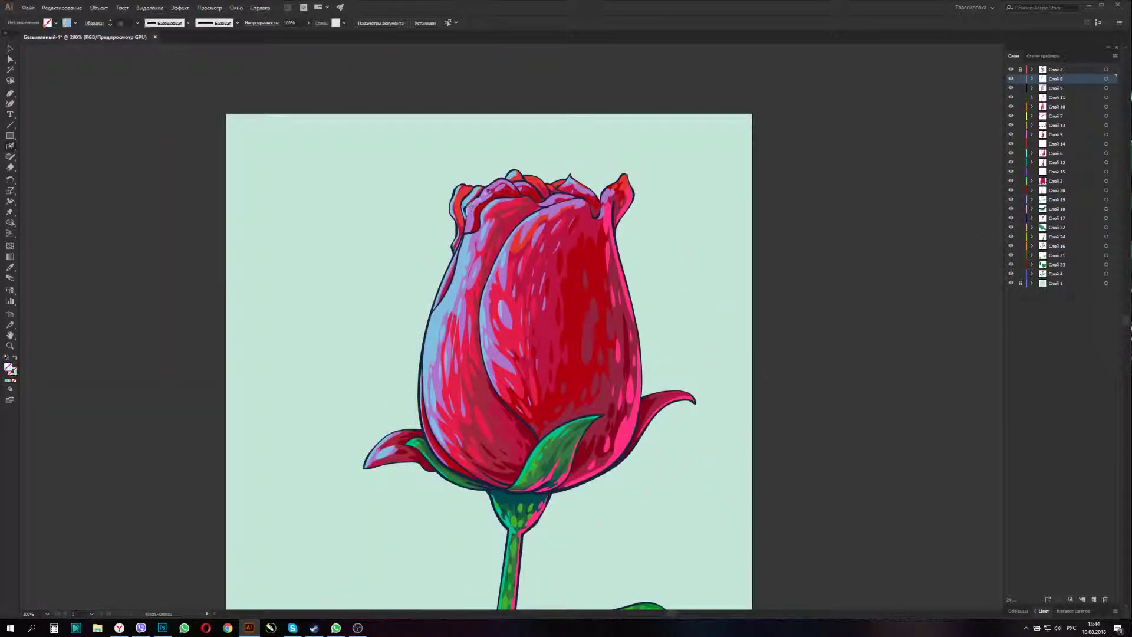
ctrl+click(468, 215)
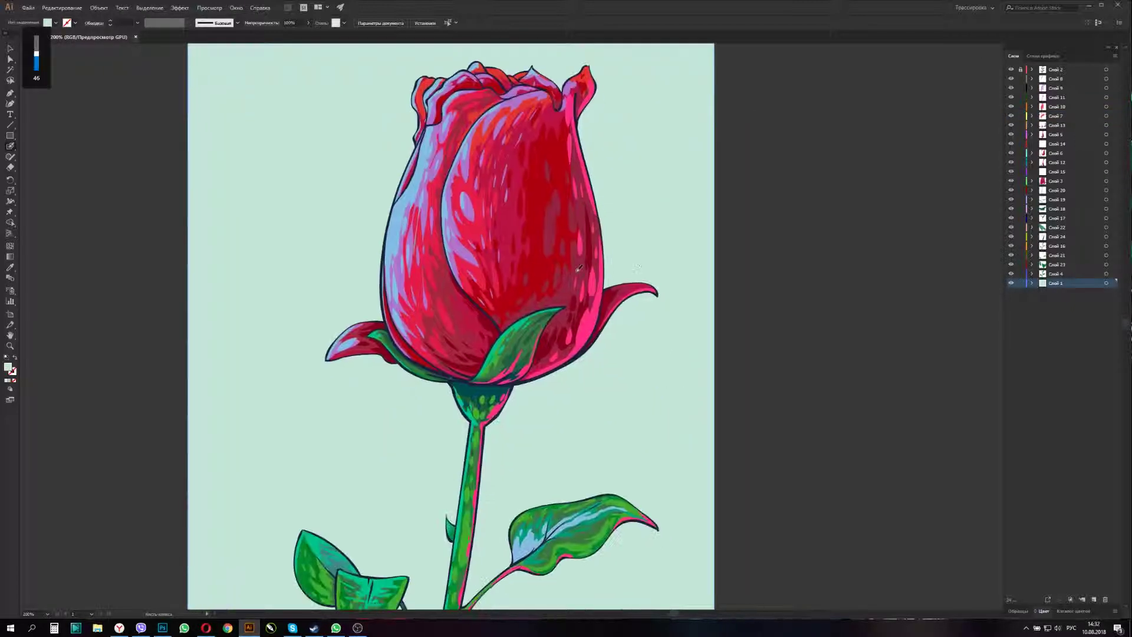
- Adjust the brush settings and paint small strokes on the upper-right petal
double_click(10, 146)
key(Return)
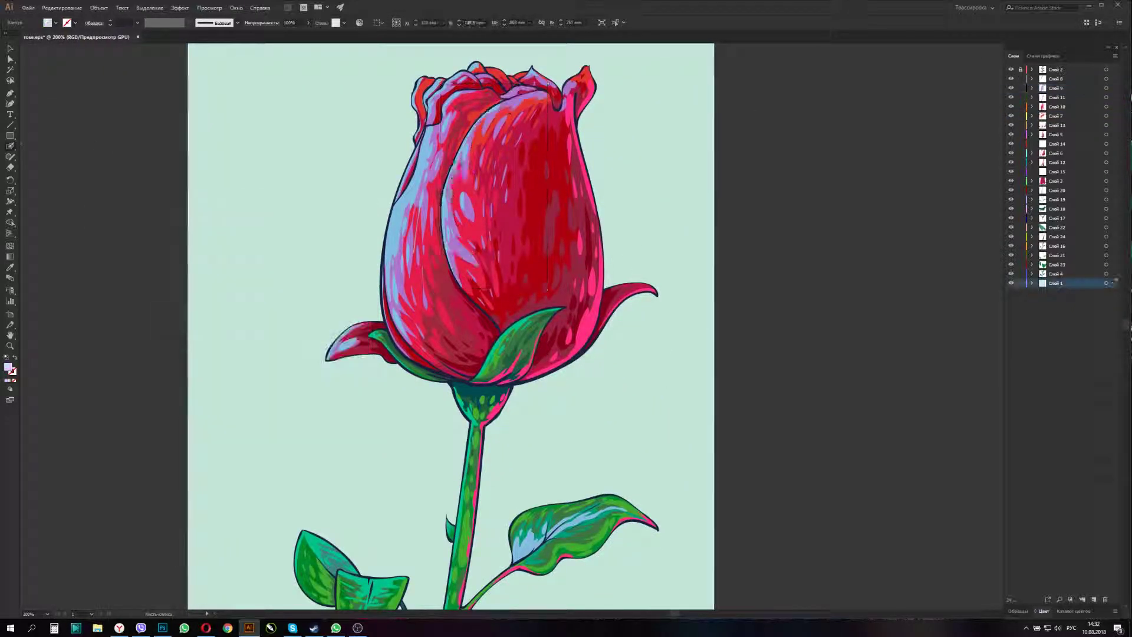
key(ctrl+shift+a)
key(ctrl+1)
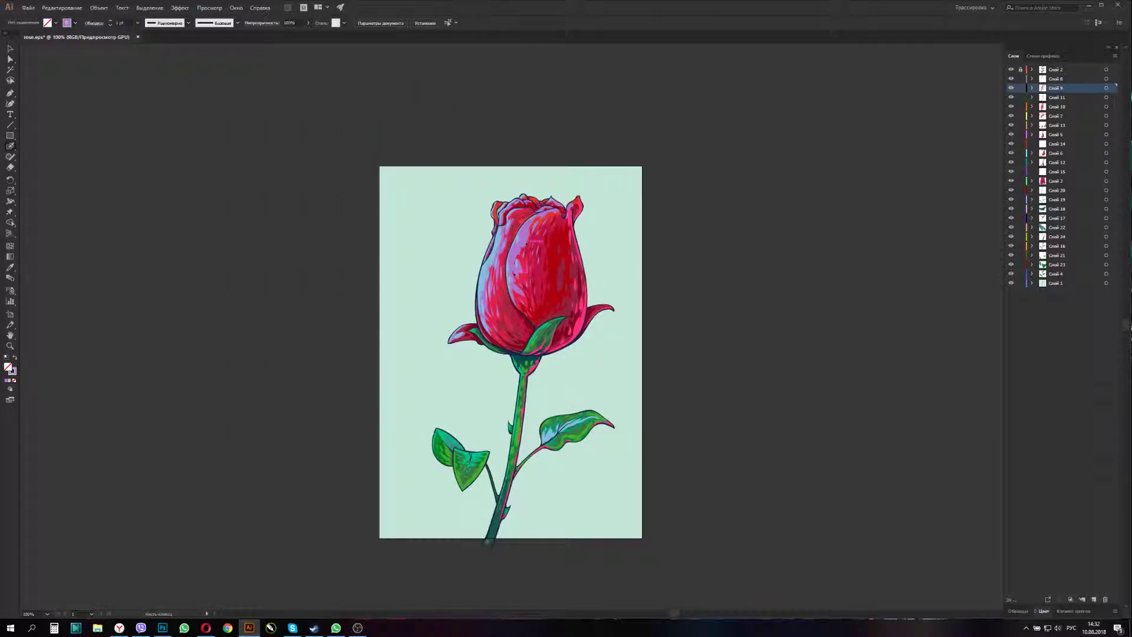
drag(572, 224, 573, 250)
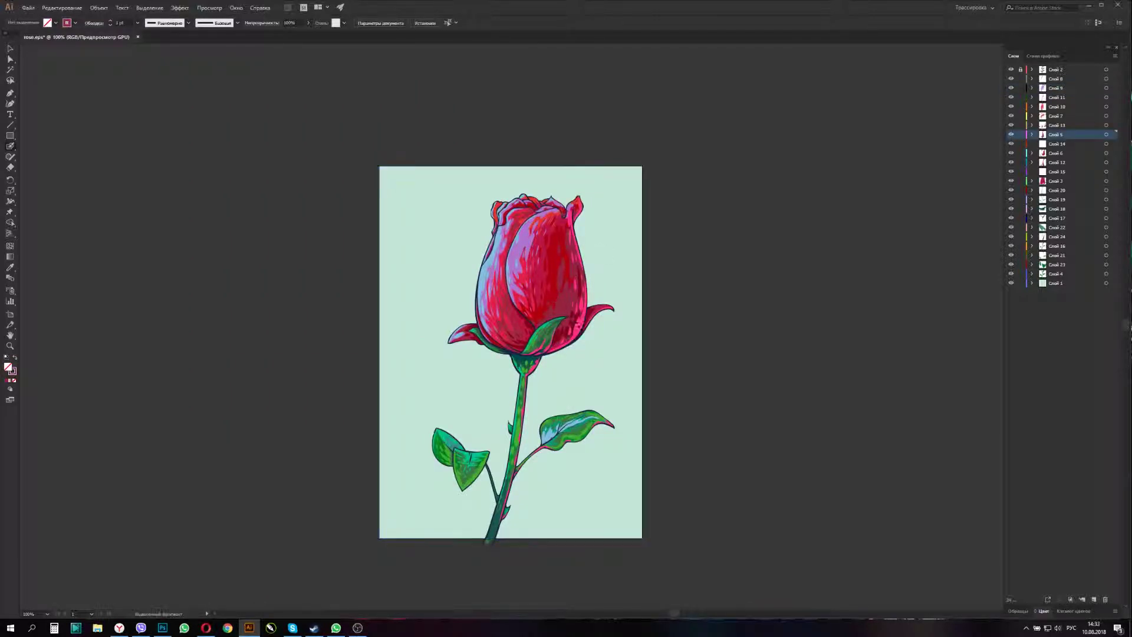
drag(579, 257, 584, 268)
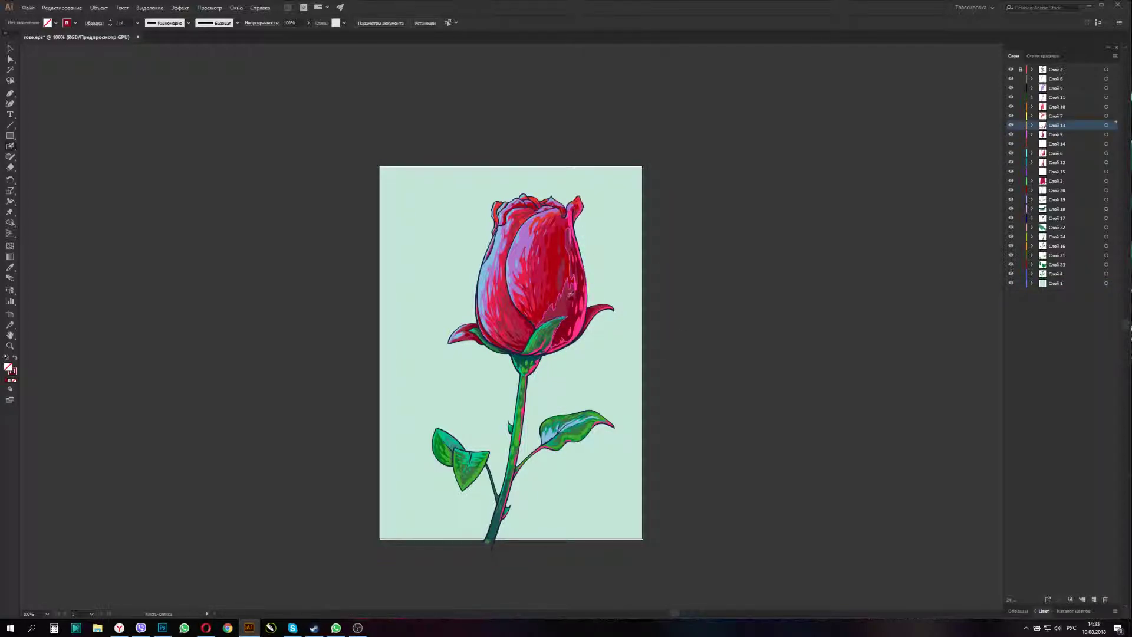
- Paint purple along the right petal's side and a small dark-red stroke on the left petal
scroll(572, 326, up, 2)
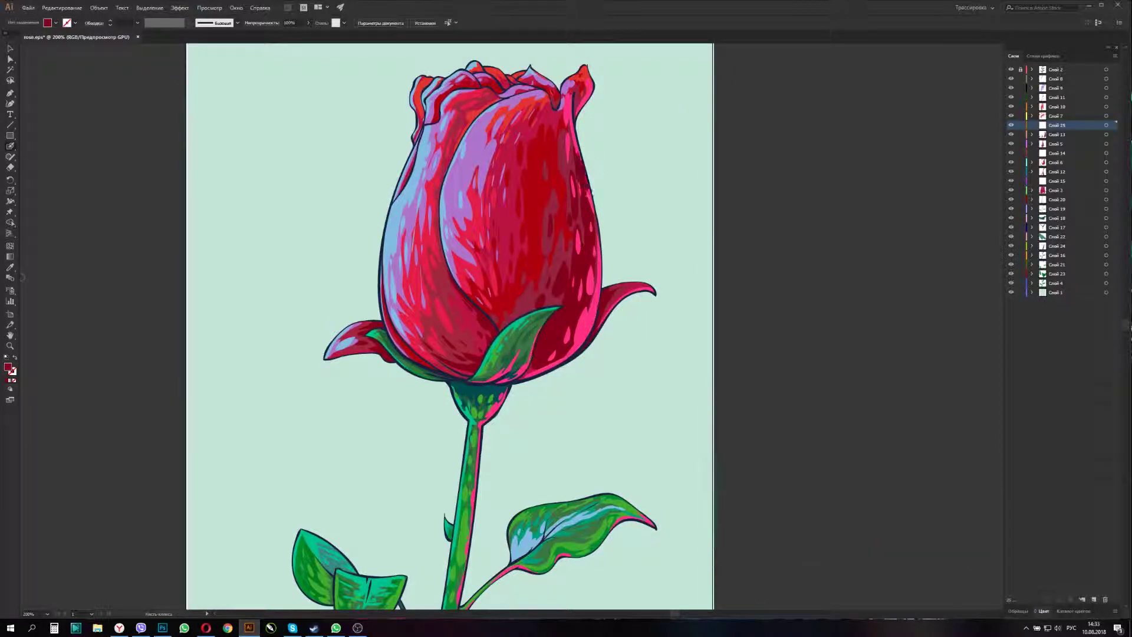
key(Return)
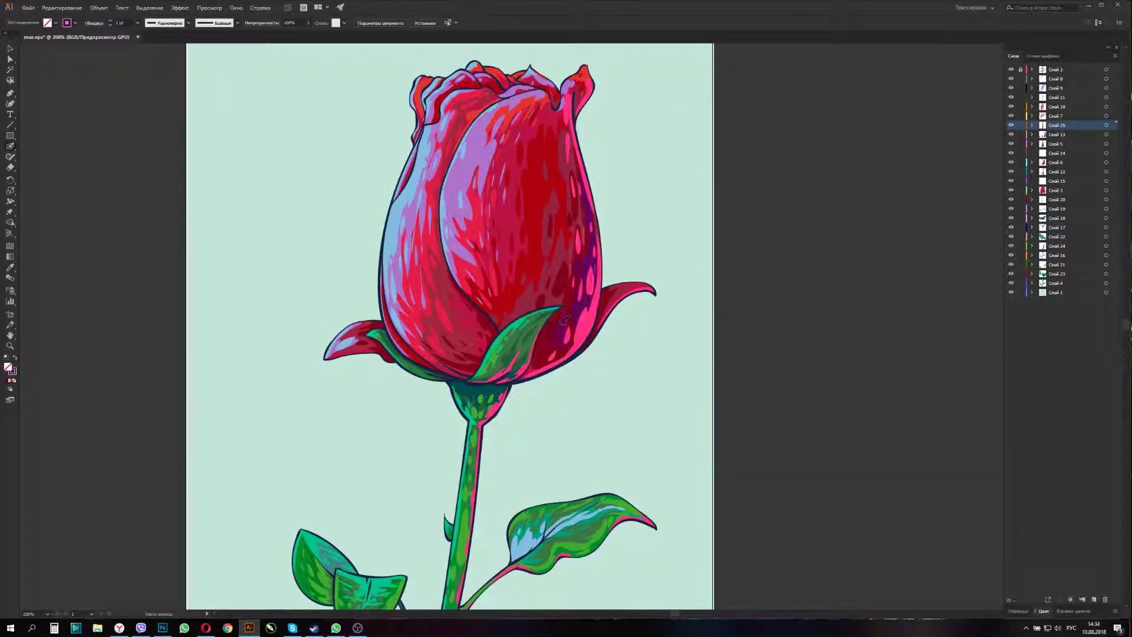
drag(564, 319, 567, 267)
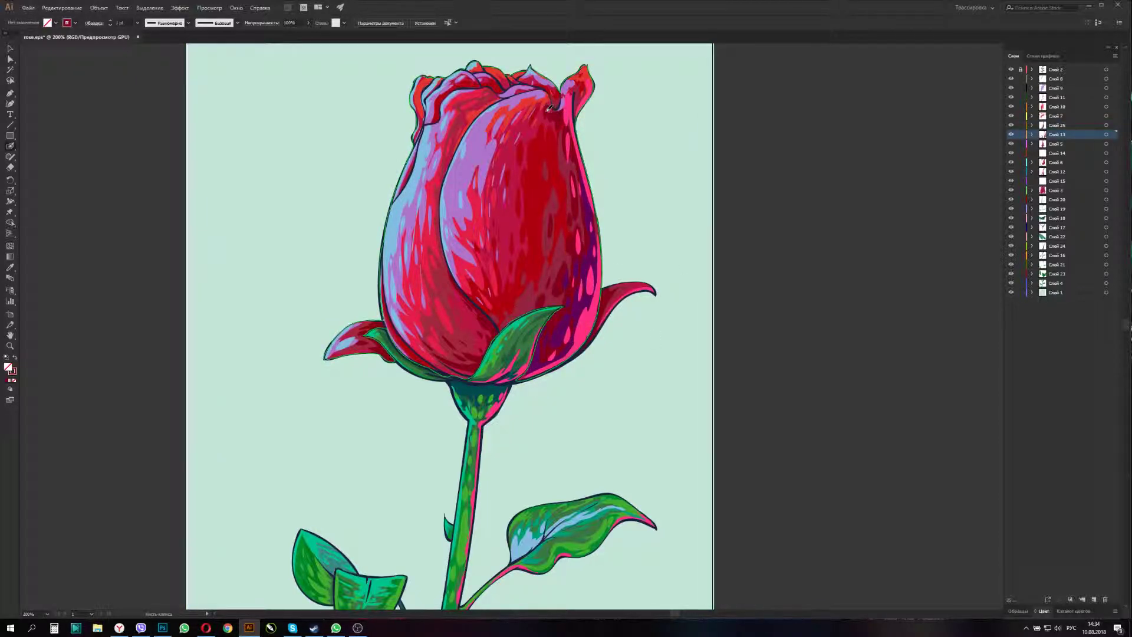
scroll(567, 266, down, 3)
scroll(567, 265, up, 2)
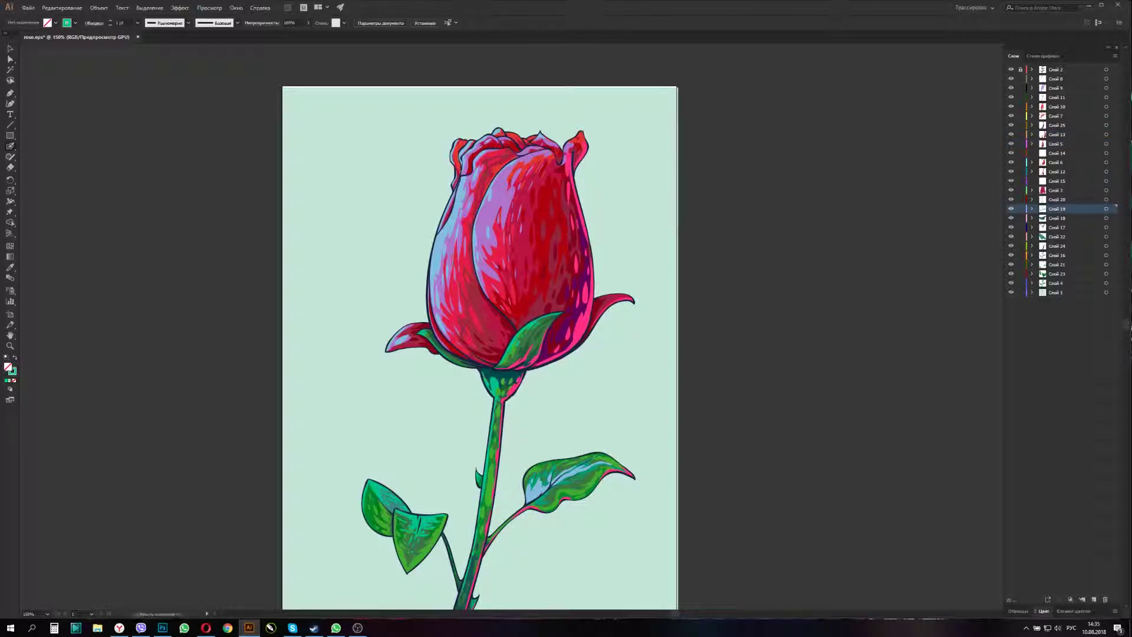
drag(415, 340, 429, 346)
- Select the right leaf's highlight shapes, clearing a first mis-selection
scroll(712, 342, down, 3)
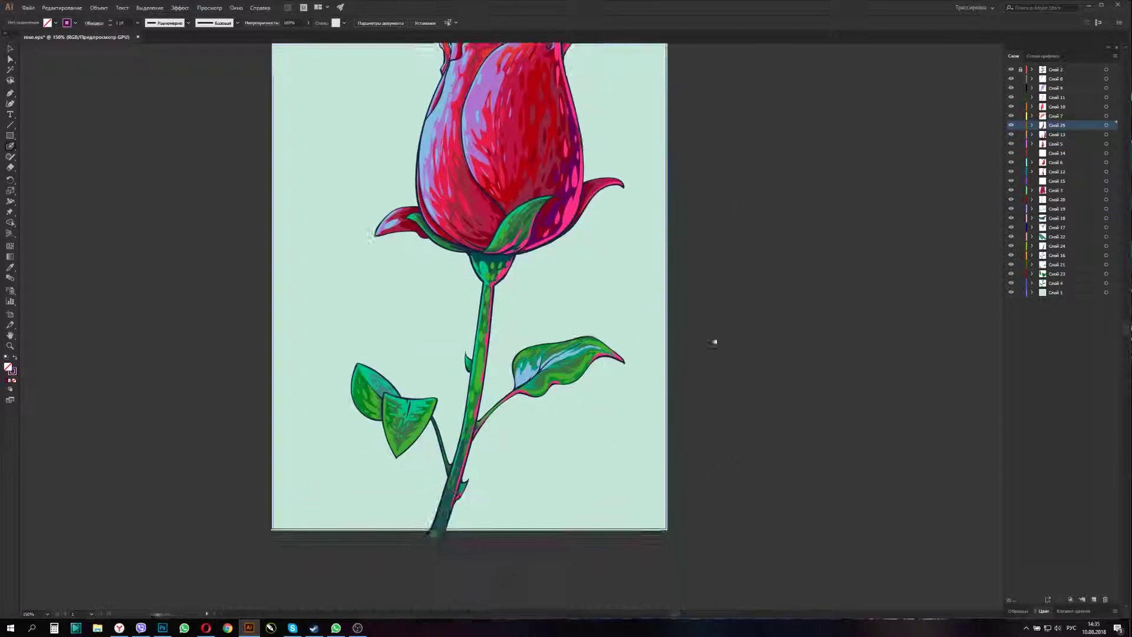
click(581, 373)
key(ctrl+shift+a)
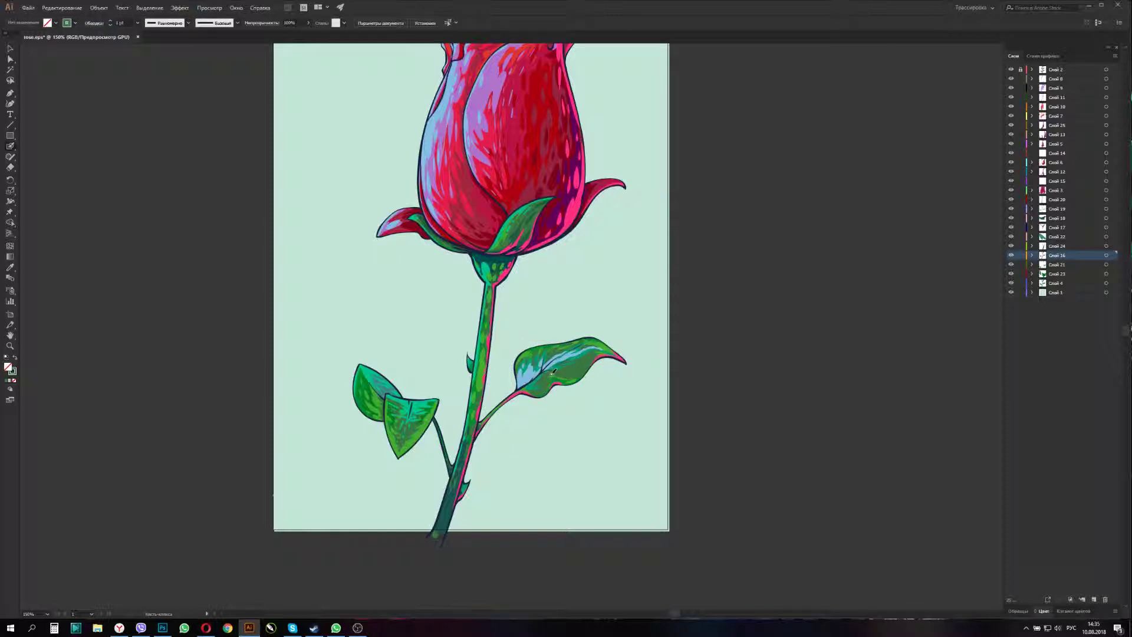
click(598, 352)
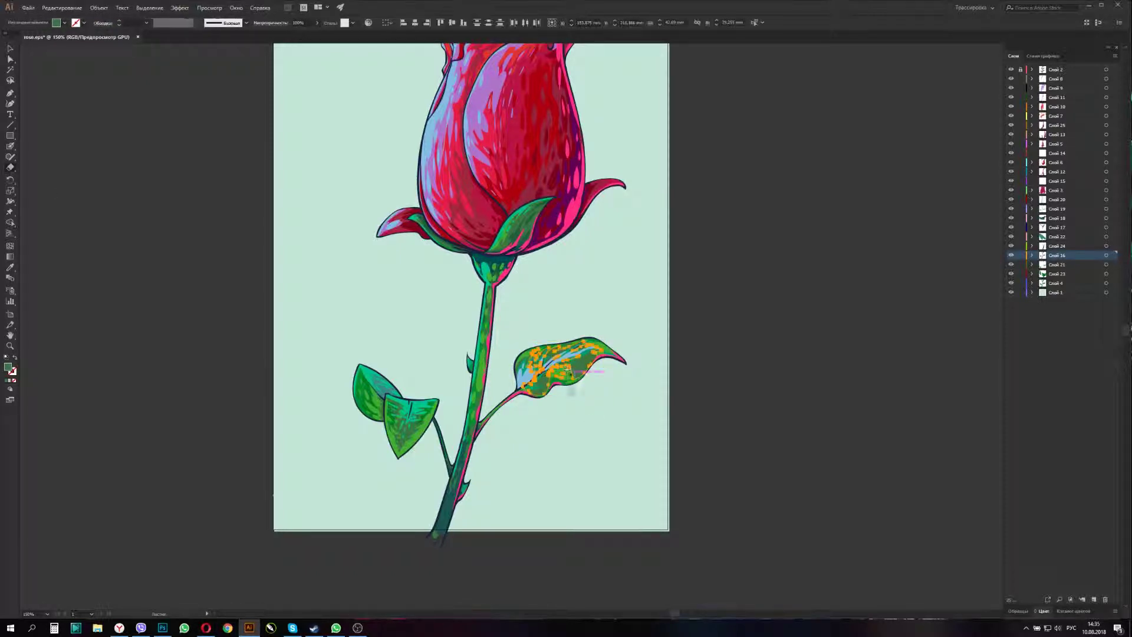
- Erase part of the right leaf highlight and add a new layer above Слой 8
mouse_move(597, 370)
mouse_down()
mouse_move(568, 374)
mouse_move(549, 439)
mouse_up()
key(shift+b)
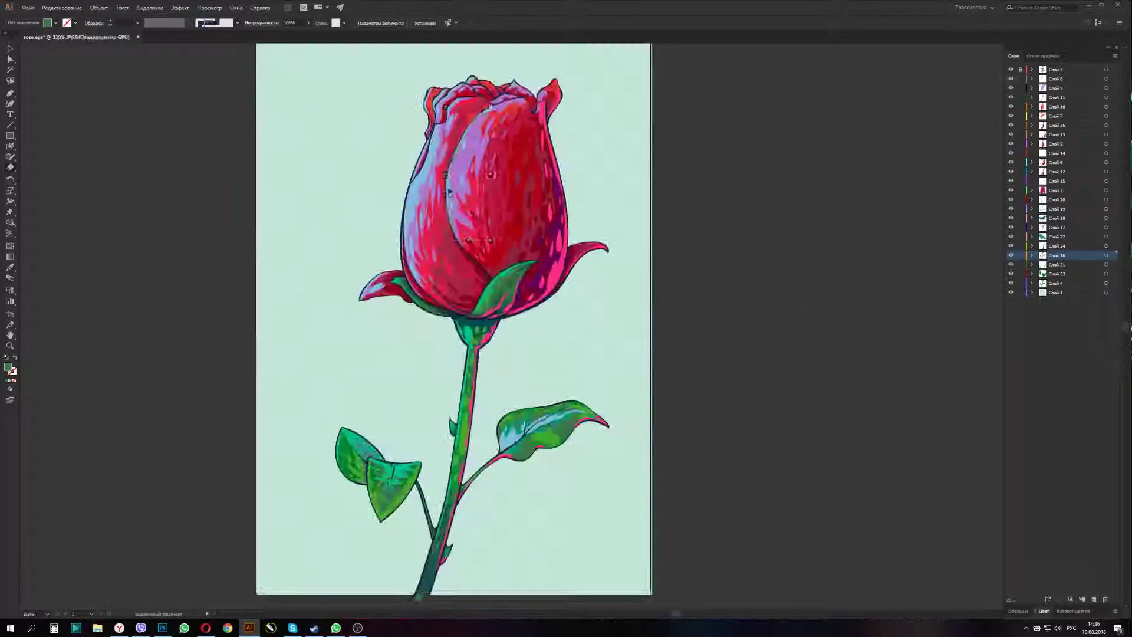
ctrl+click(454, 169)
key(shift+x)
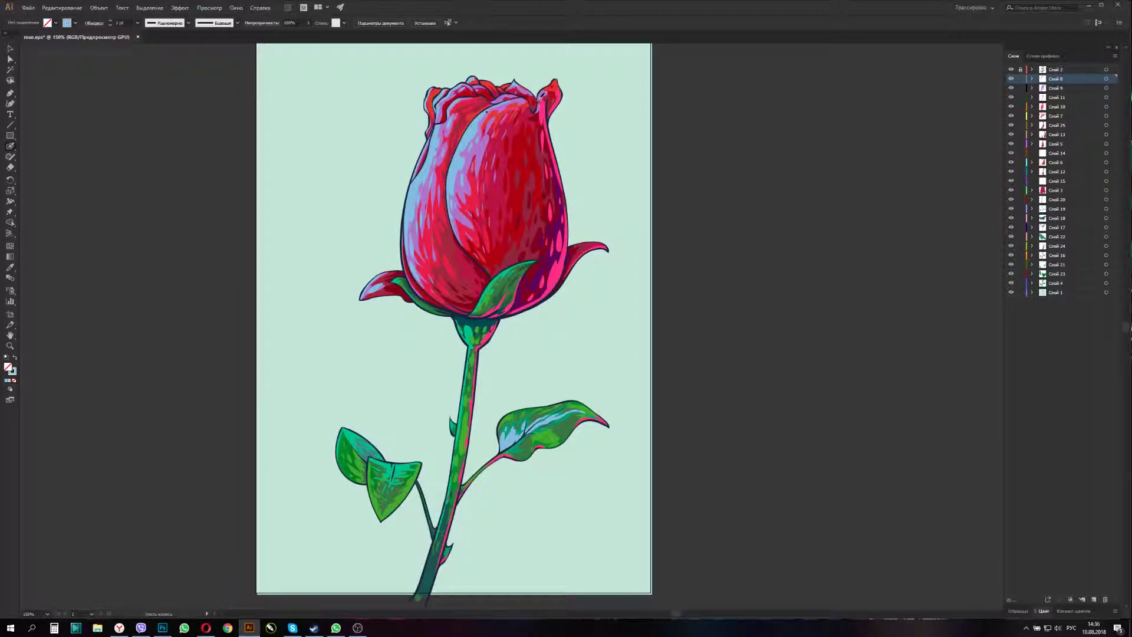
key(ctrl+l)
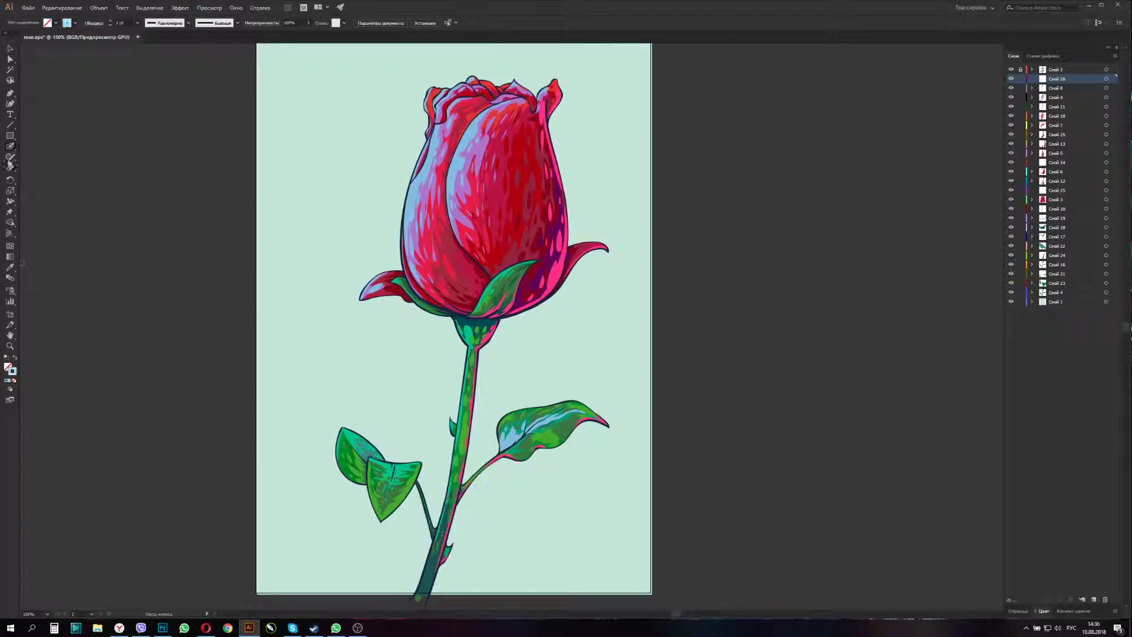
- Paint cyan highlights along the inner, outer and upper-left petal edges
key(ctrl+plus)
key(ctrl+plus)
drag(475, 250, 426, 377)
drag(334, 475, 384, 321)
mouse_move(334, 495)
mouse_down()
mouse_move(360, 347)
mouse_move(404, 257)
mouse_up()
drag(390, 330, 378, 340)
drag(400, 295, 449, 171)
- Paint cyan highlights on the bud's top and top-right tips and the left sepal tip
drag(405, 215, 384, 180)
drag(471, 174, 471, 155)
drag(540, 180, 557, 165)
mouse_move(613, 191)
mouse_down()
mouse_move(637, 165)
mouse_move(640, 177)
mouse_up()
drag(280, 563, 254, 596)
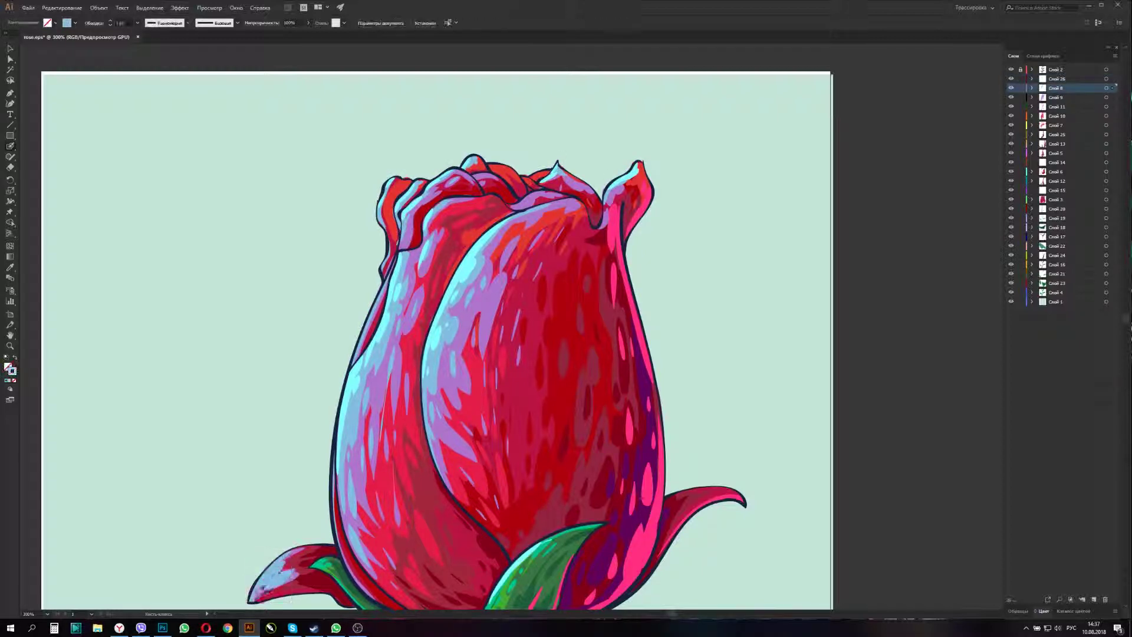
key(ctrl+0)
- Check shapes on the right sepal and left leaf, ending with nothing selected
key(ctrl+shift+a)
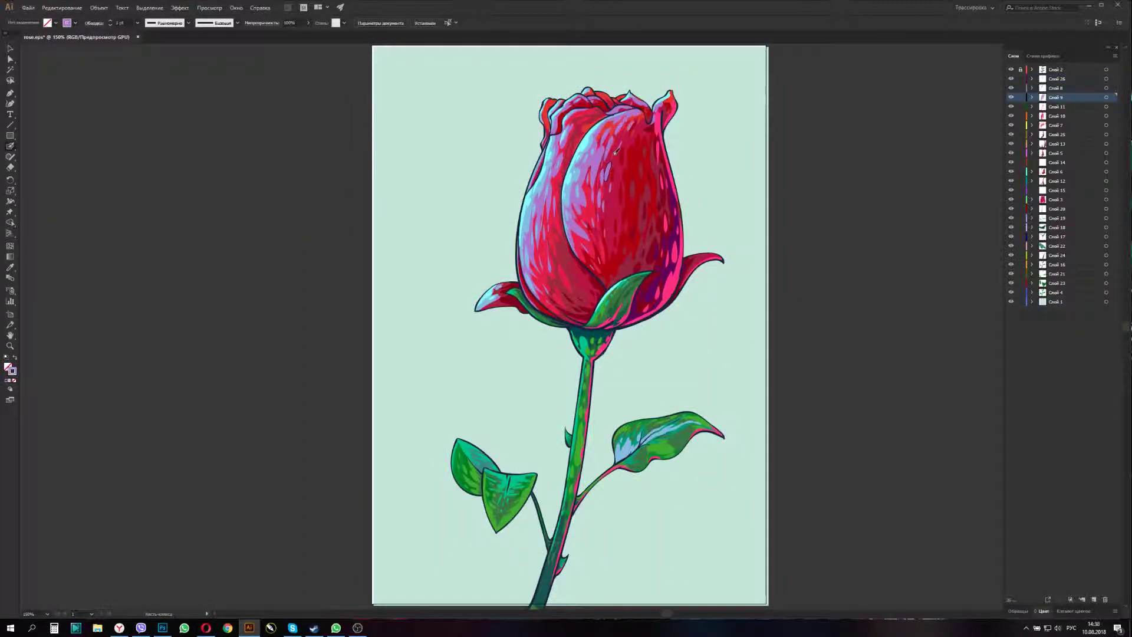
click(675, 269)
key(ctrl+shift+a)
click(469, 469)
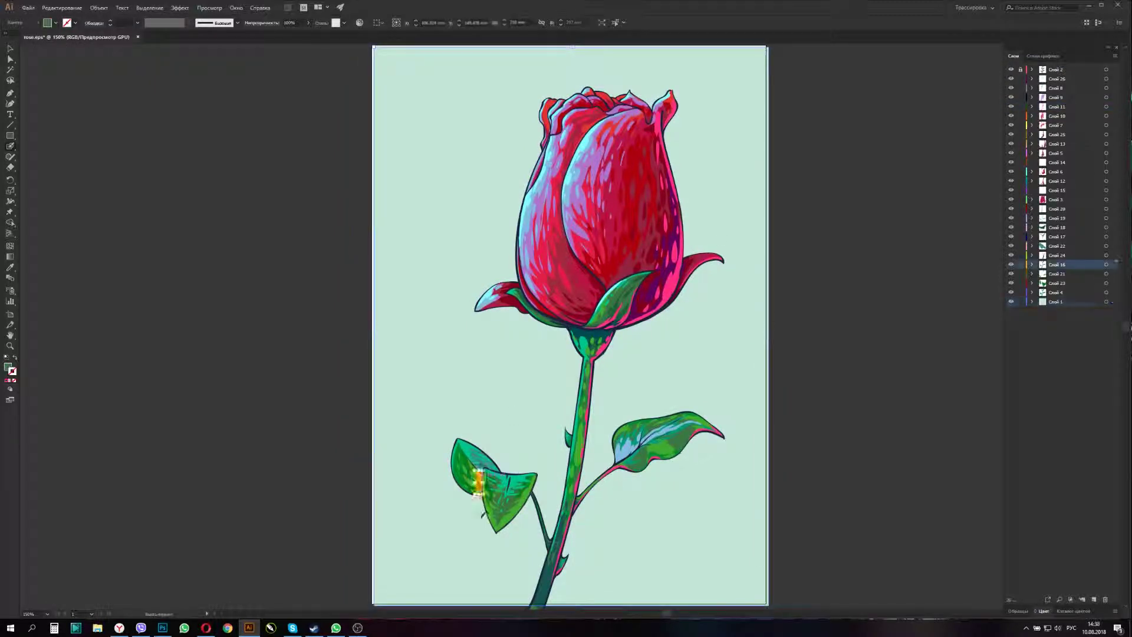
double_click(8, 366)
key(ctrl+shift+a)
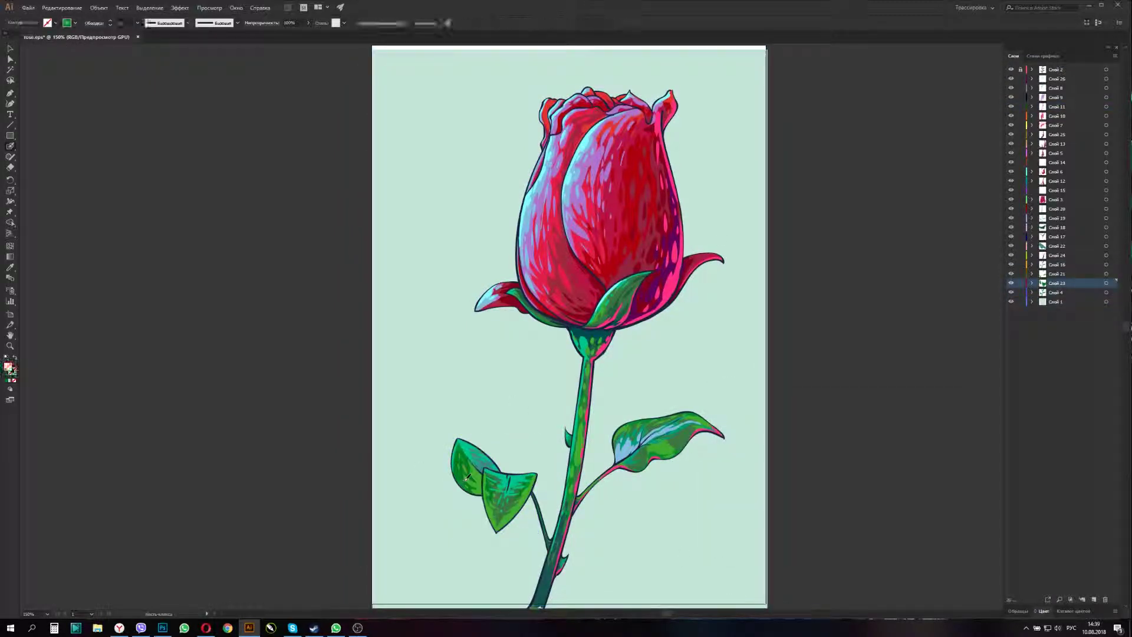
click(469, 474)
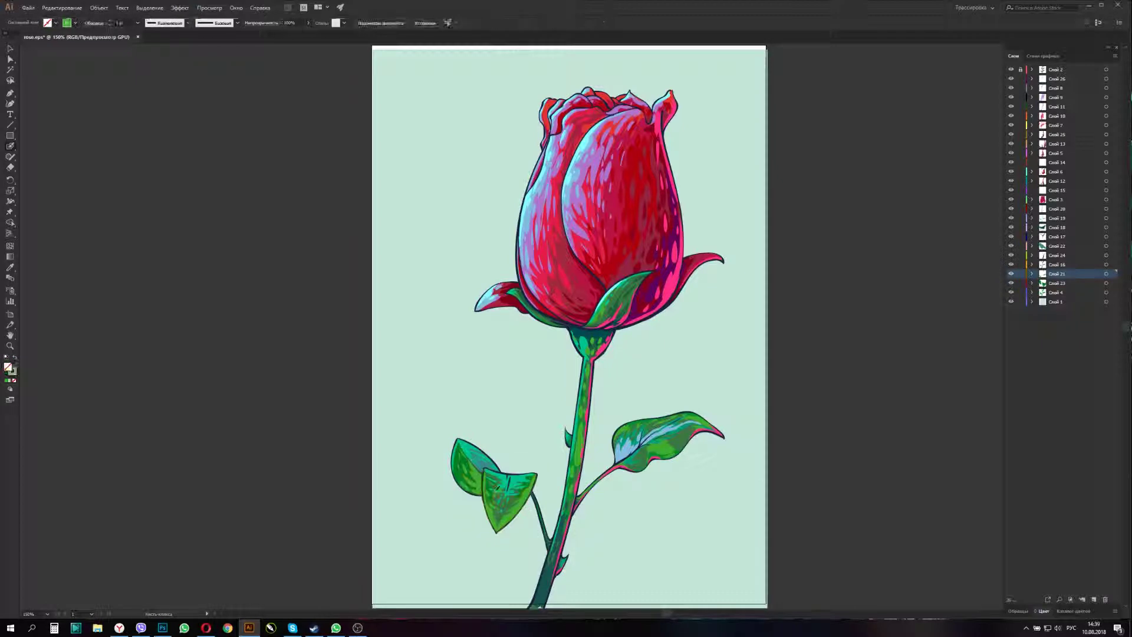
key(ctrl+shift+a)
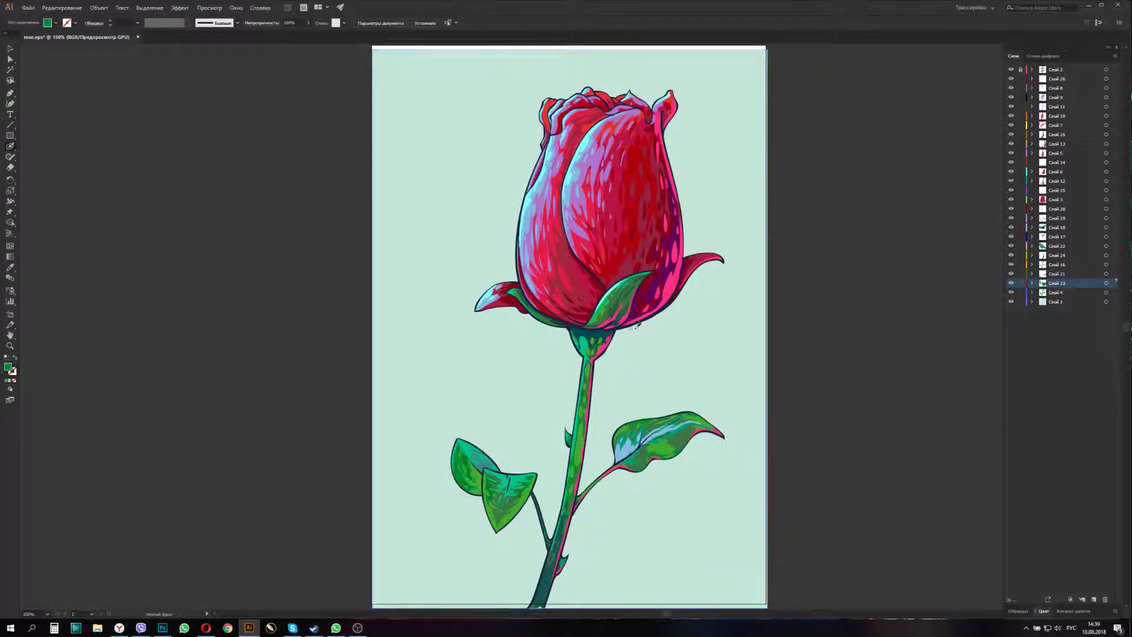
scroll(570, 326, down, 5)
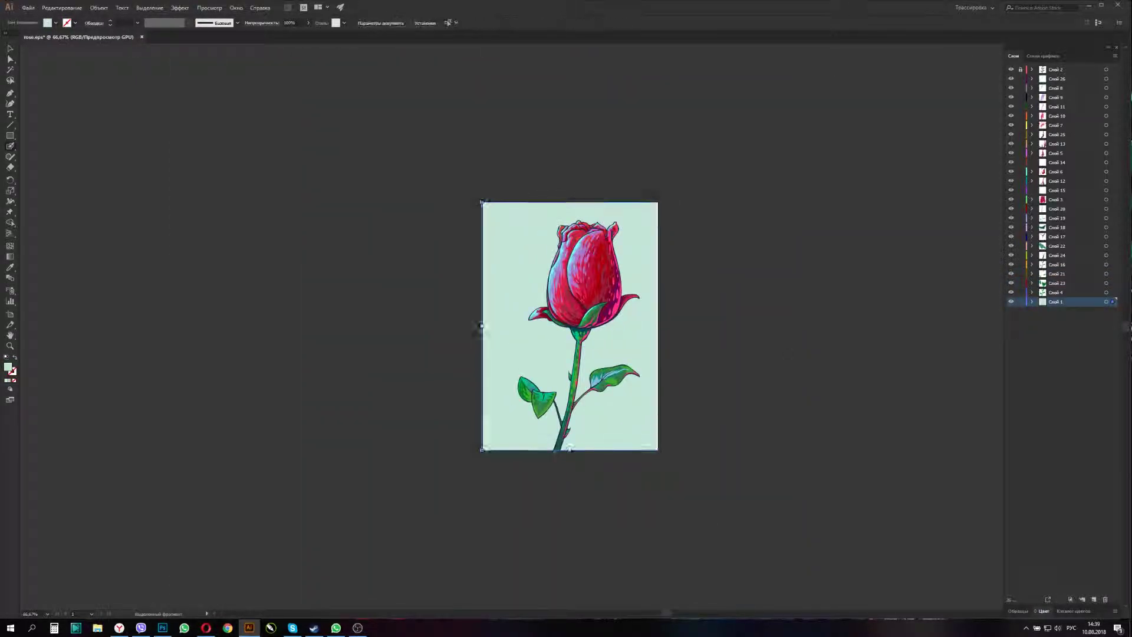
- Pick a pale brush colour and paint swirling pale strokes around the bud and sepal
scroll(570, 327, up, 5)
double_click(8, 367)
click(935, 420)
double_click(10, 146)
click(300, 405)
key(ctrl+plus)
mouse_move(511, 239)
mouse_down()
mouse_move(545, 97)
mouse_move(616, 80)
mouse_move(684, 98)
mouse_move(717, 271)
mouse_move(702, 195)
mouse_move(590, 342)
mouse_move(737, 254)
mouse_move(744, 195)
mouse_up()
mouse_move(506, 108)
mouse_down()
mouse_move(513, 121)
mouse_move(471, 236)
mouse_move(548, 336)
mouse_move(519, 236)
mouse_up()
drag(471, 331, 548, 392)
mouse_move(602, 378)
mouse_down()
mouse_move(640, 373)
mouse_move(566, 348)
mouse_move(684, 118)
mouse_move(672, 229)
mouse_up()
- On a new layer, paint cyan swirls around the rose's right, top and upper-left sides
key(ctrl+l)
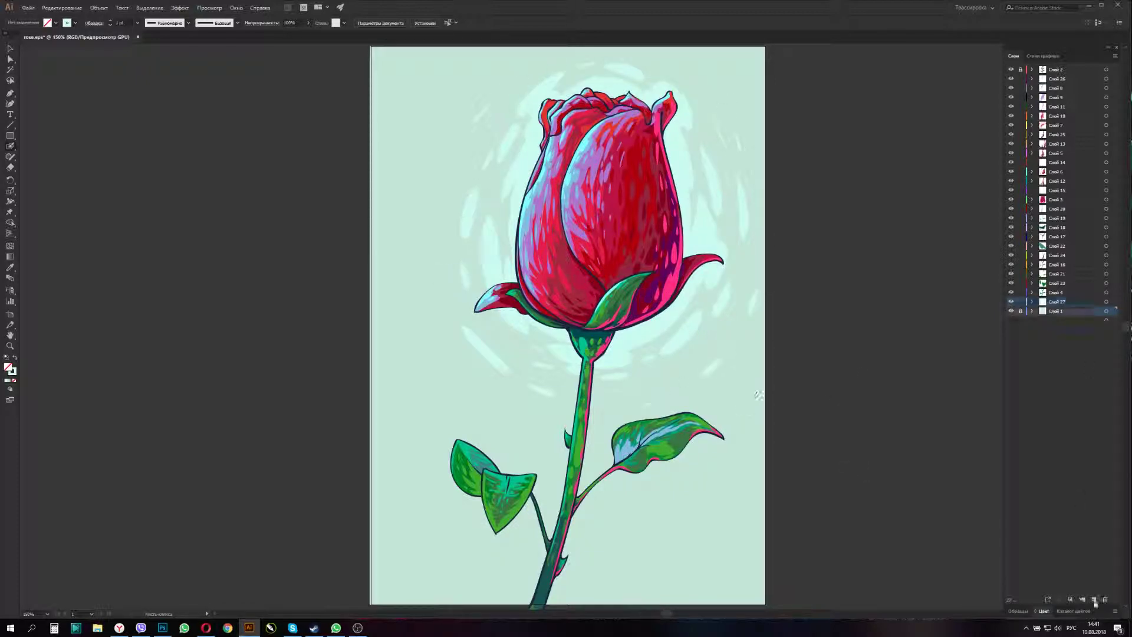
double_click(8, 367)
click(940, 419)
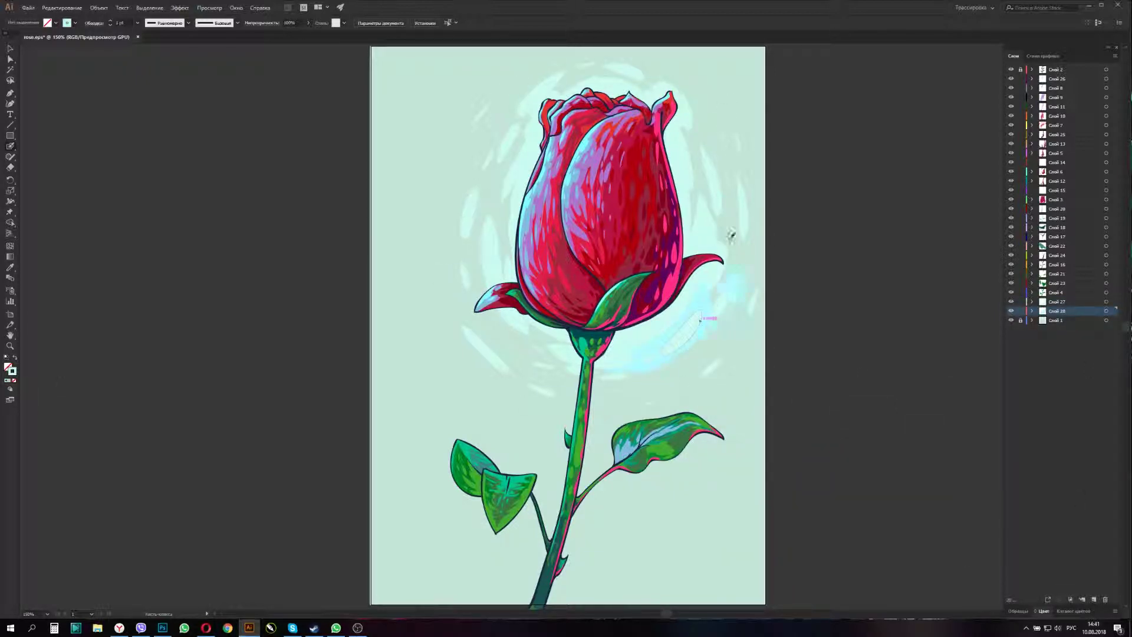
mouse_move(612, 353)
mouse_down()
mouse_move(711, 133)
mouse_move(740, 260)
mouse_up()
drag(494, 166, 660, 54)
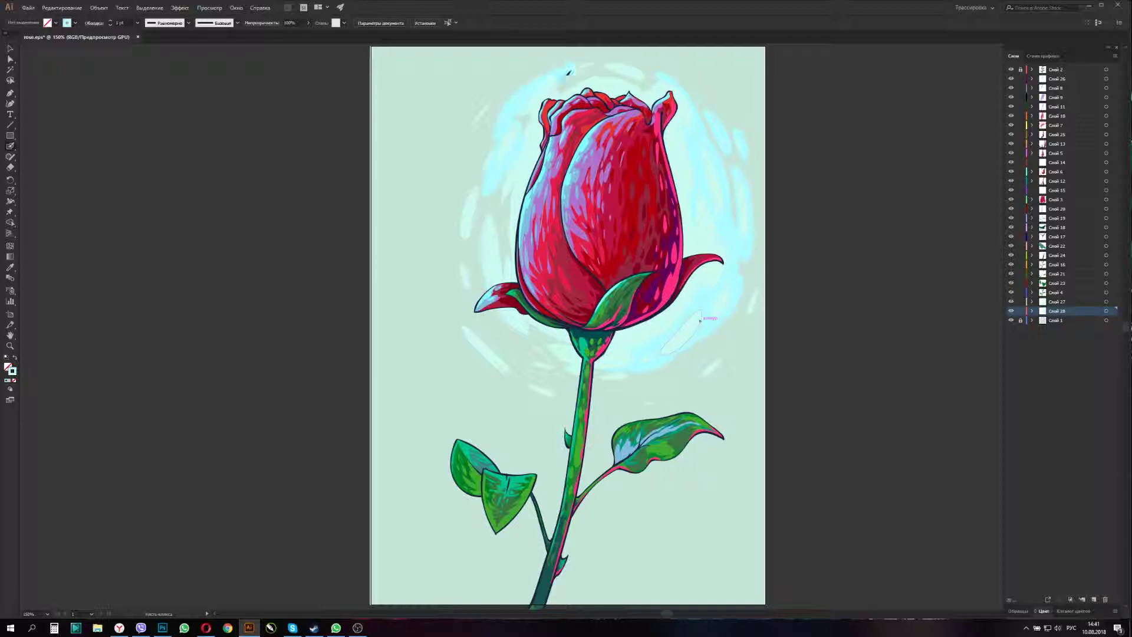
drag(495, 97, 454, 148)
drag(466, 203, 448, 262)
- Add more cyan swirls left of the rose, around the stem and leaf, undoing one overspill
drag(410, 212, 425, 312)
drag(502, 185, 489, 301)
mouse_move(513, 377)
mouse_down()
mouse_move(479, 326)
mouse_move(530, 379)
mouse_move(622, 383)
mouse_move(725, 324)
mouse_move(756, 289)
mouse_up()
mouse_move(721, 373)
mouse_down()
mouse_move(672, 415)
mouse_move(726, 401)
mouse_up()
drag(490, 430, 421, 377)
drag(542, 424, 589, 424)
drag(412, 115, 397, 151)
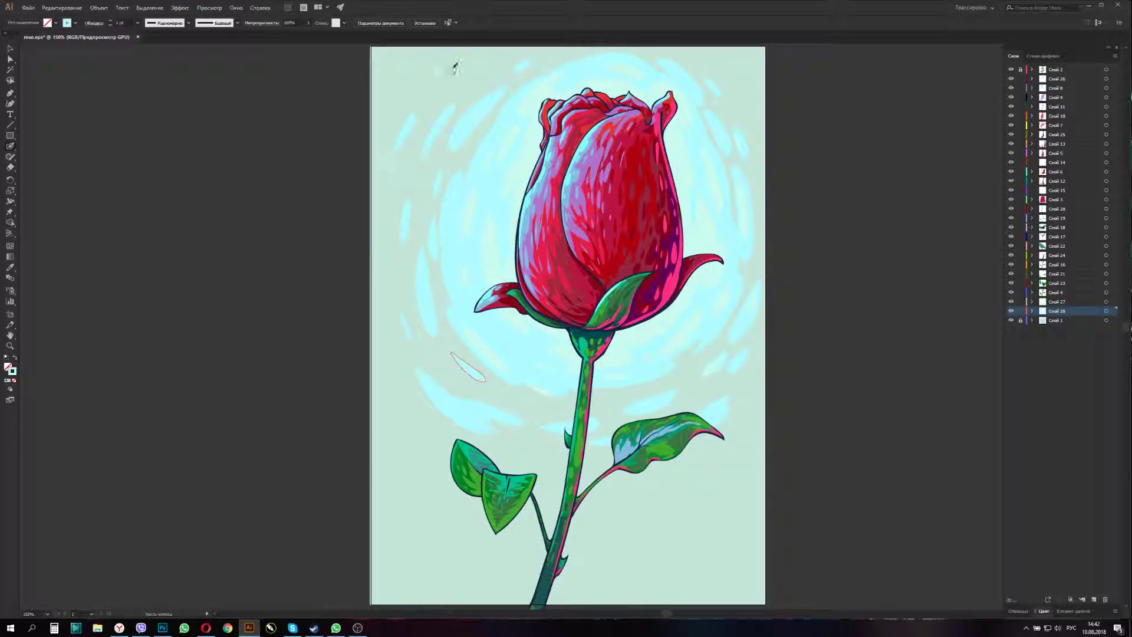
drag(743, 429, 792, 362)
key(ctrl+z)
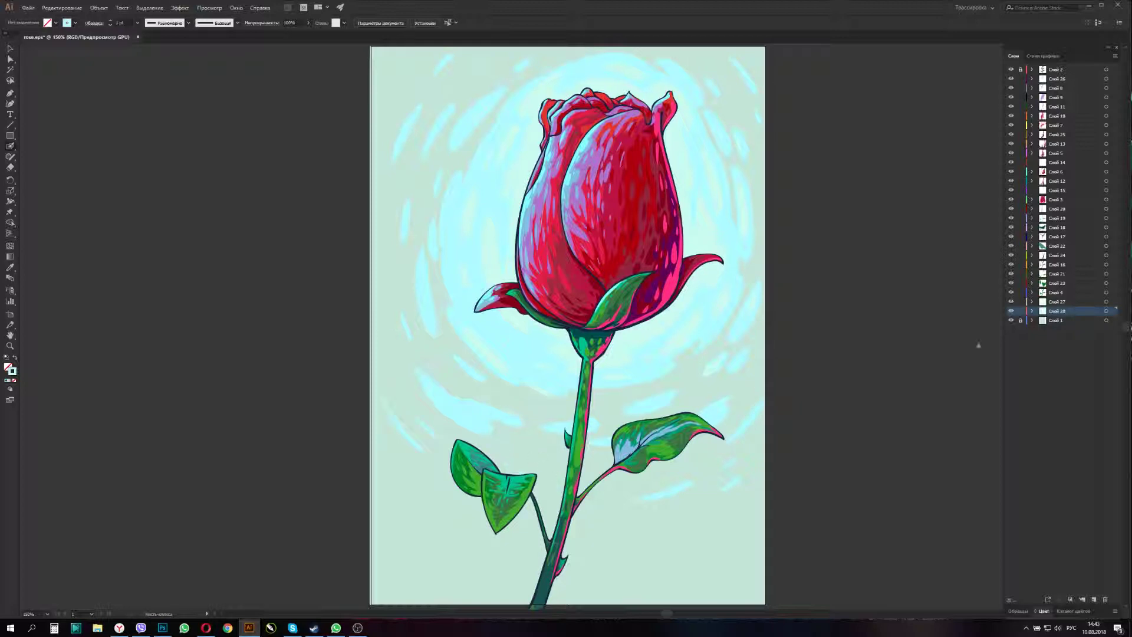
double_click(8, 367)
- Recolour the selected layer 27 strokes pale yellow, then deselect and zoom to the artboard
click(915, 422)
key(ctrl+shift+a)
key(ctrl+minus)
key(ctrl+minus)
key(ctrl+plus)
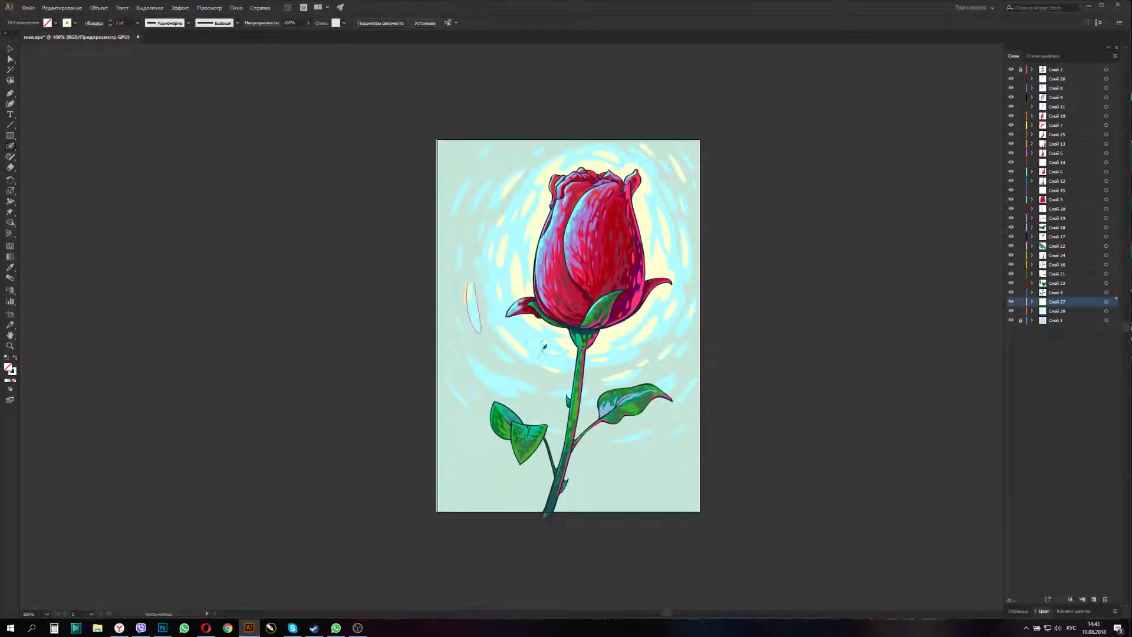
- On a new layer, paint pink Blob Brush swirls along the artboard's right and top edges
key(ctrl+l)
double_click(8, 366)
click(841, 413)
click(915, 422)
mouse_move(684, 354)
mouse_down()
mouse_move(696, 195)
mouse_move(702, 282)
mouse_up()
mouse_move(702, 224)
mouse_down()
mouse_move(684, 171)
mouse_move(637, 126)
mouse_move(500, 137)
mouse_up()
- Paint pink swirls through the upper-left, left side and lower-left background
drag(530, 173, 478, 307)
mouse_move(493, 348)
mouse_down()
mouse_move(465, 224)
mouse_move(466, 153)
mouse_up()
drag(463, 283, 489, 346)
key(ctrl+plus)
drag(416, 369, 519, 422)
- Fill the lower background with pink swirls around the stem and leaves, plus cyan strokes beside the bud
mouse_move(684, 371)
mouse_down()
mouse_move(743, 342)
mouse_move(660, 407)
mouse_move(636, 476)
mouse_move(755, 431)
mouse_move(637, 490)
mouse_up()
drag(734, 471, 613, 531)
mouse_move(596, 460)
mouse_down()
mouse_move(494, 438)
mouse_move(385, 385)
mouse_move(425, 448)
mouse_up()
drag(379, 392, 436, 454)
mouse_move(613, 489)
mouse_down()
mouse_move(407, 519)
mouse_move(612, 536)
mouse_move(748, 528)
mouse_up()
drag(684, 318, 737, 135)
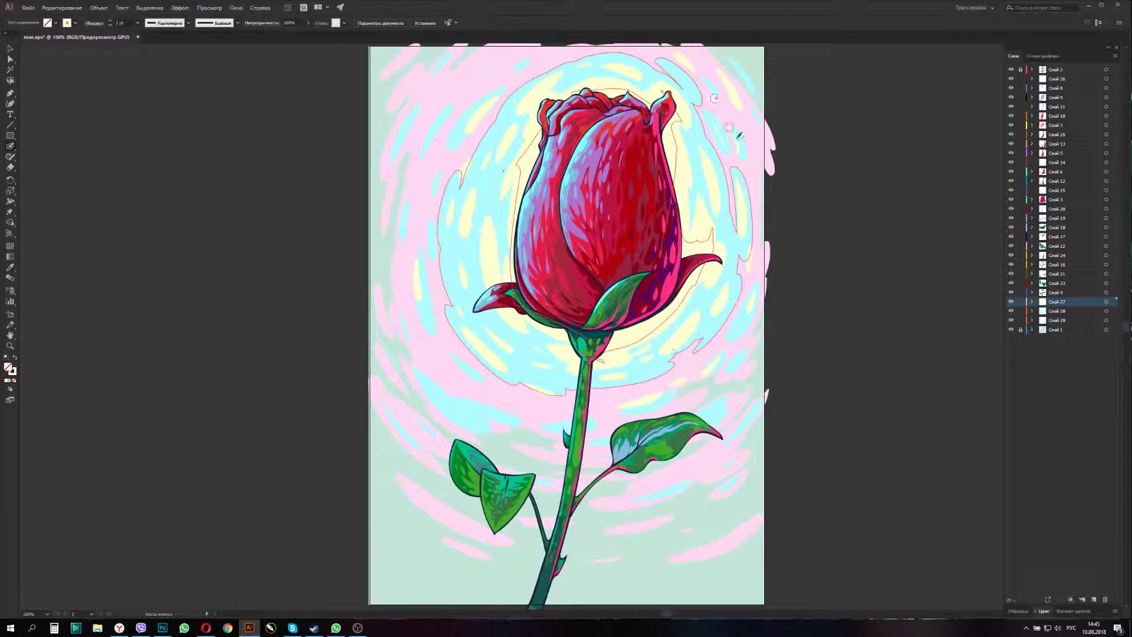
- Select the background rectangle and recolour it a brighter mint
key(ctrl+shift+a)
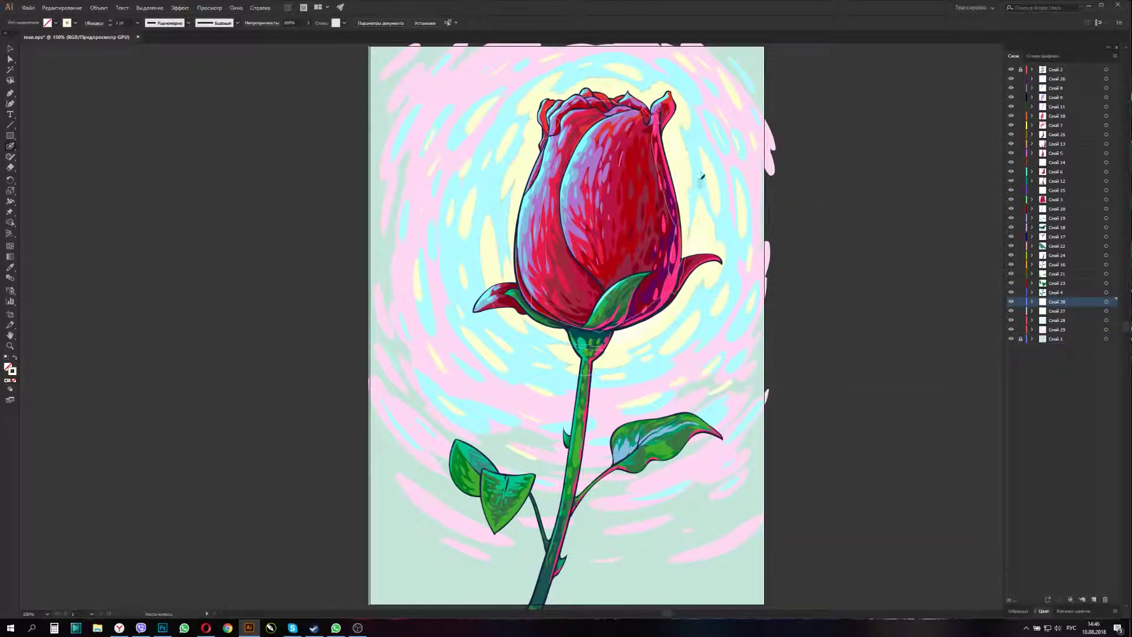
click(672, 89)
key(Escape)
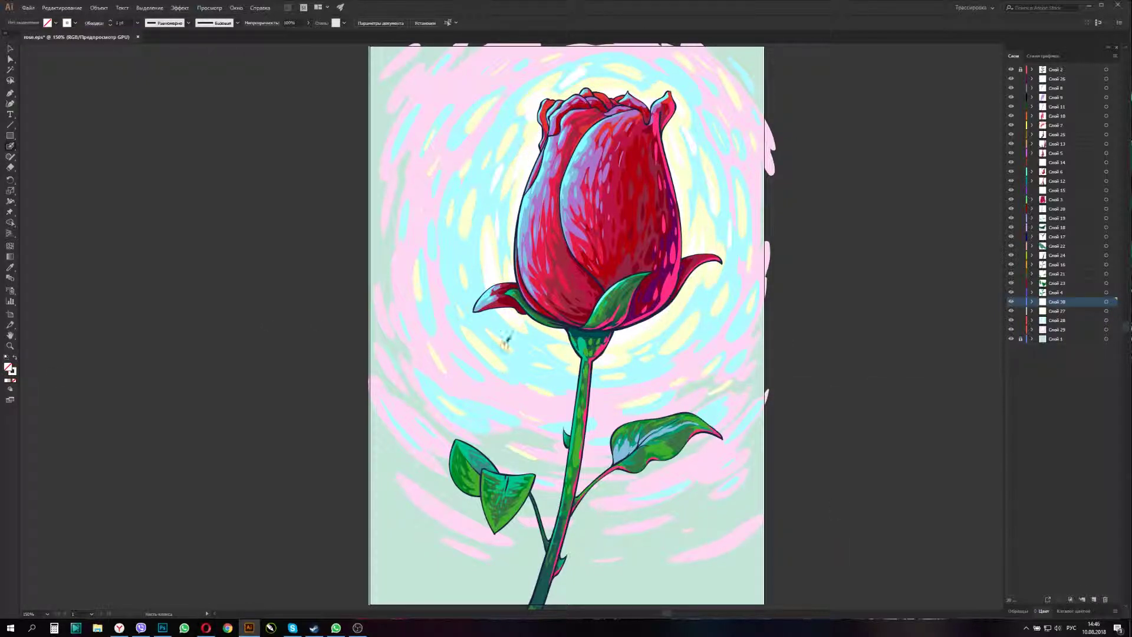
ctrl+click(717, 591)
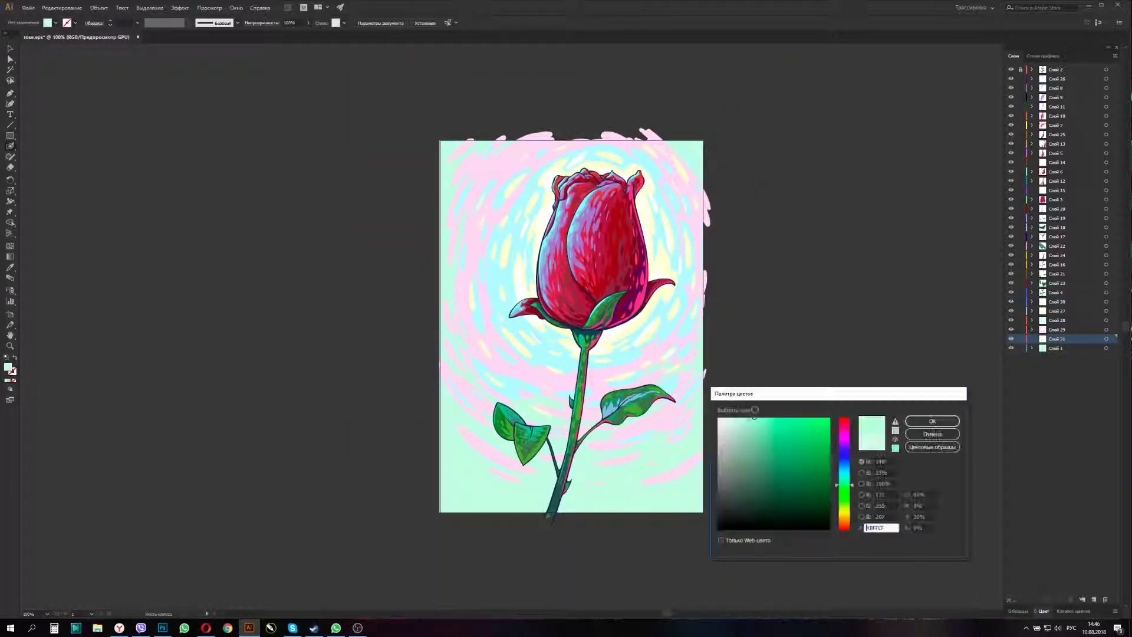
key(Return)
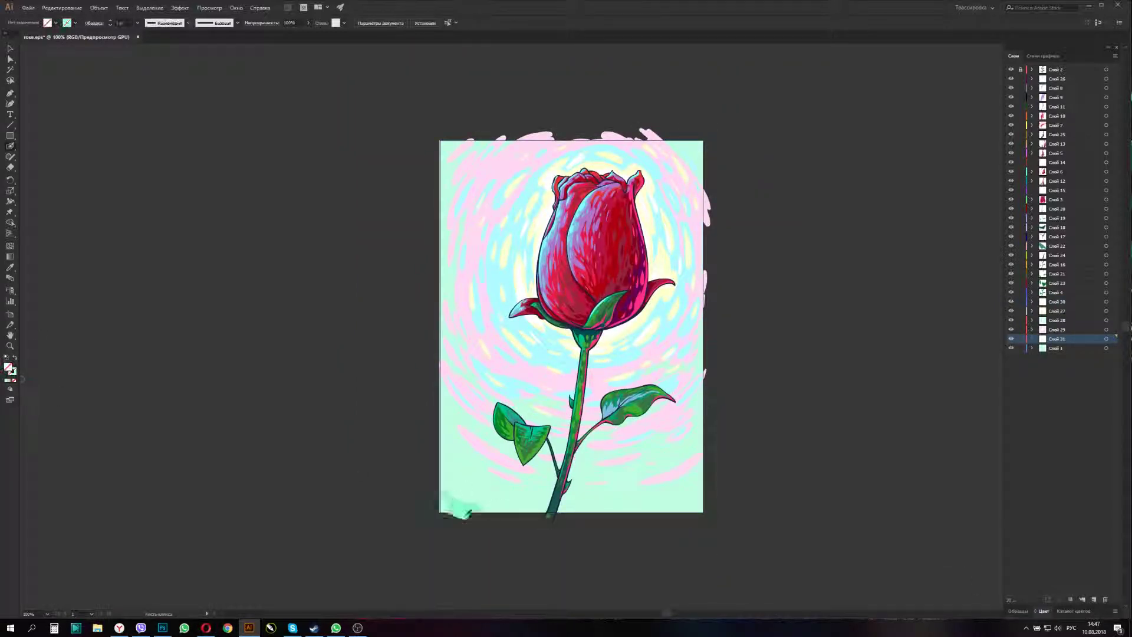
- Paint mint Blob Brush strokes along the artboard's bottom, left and right edges
drag(507, 513, 445, 489)
double_click(10, 146)
click(303, 405)
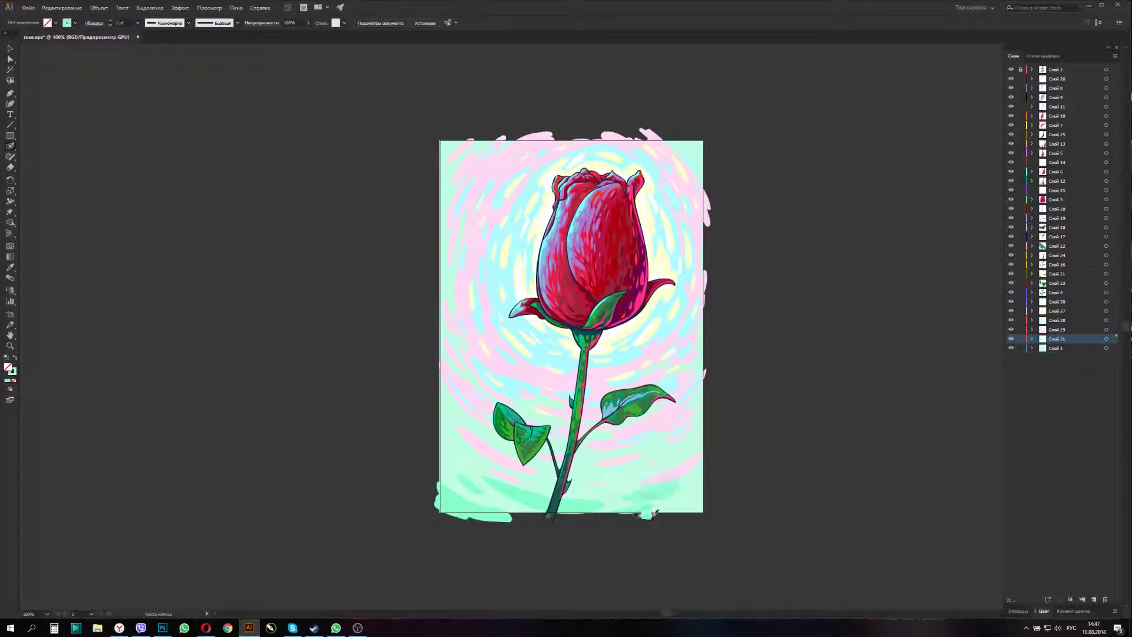
drag(643, 518, 721, 409)
drag(433, 413, 438, 463)
drag(637, 483, 728, 454)
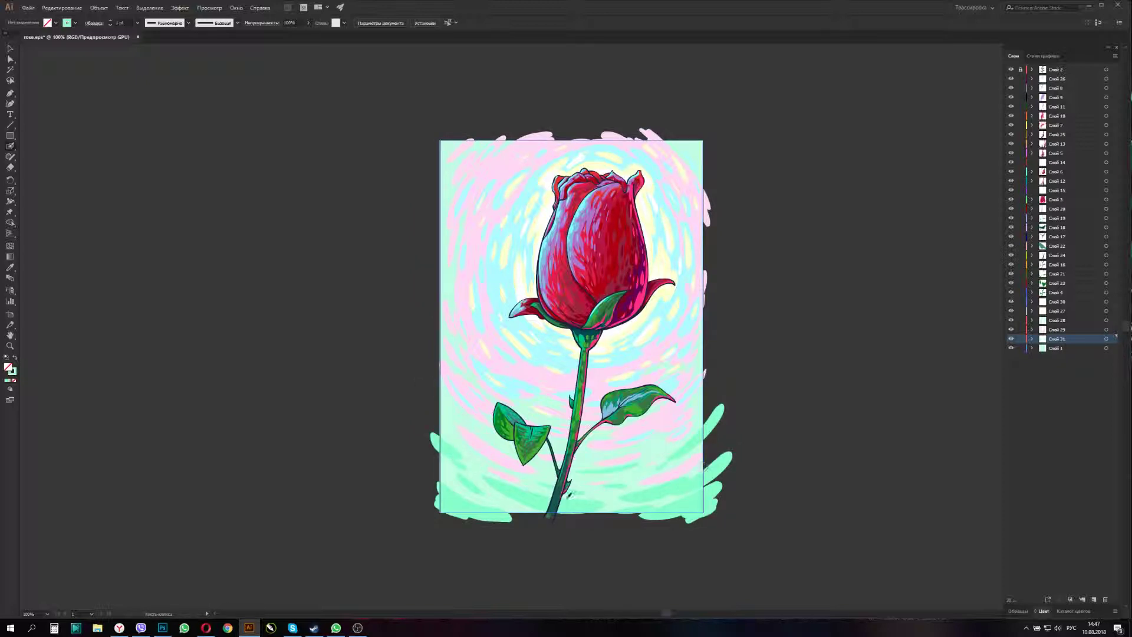
- Switch back to pink and add more pink swirls in the upper background
double_click(8, 366)
key(Return)
drag(502, 177, 641, 263)
key(ctrl+plus)
- On Слой 8, paint light-blue highlights on the left leaves, the bud's edge and the right leaf's base
click(1056, 87)
double_click(10, 146)
click(304, 405)
mouse_move(433, 412)
mouse_down()
mouse_move(451, 439)
mouse_move(440, 440)
mouse_move(519, 460)
mouse_up()
drag(518, 77, 505, 106)
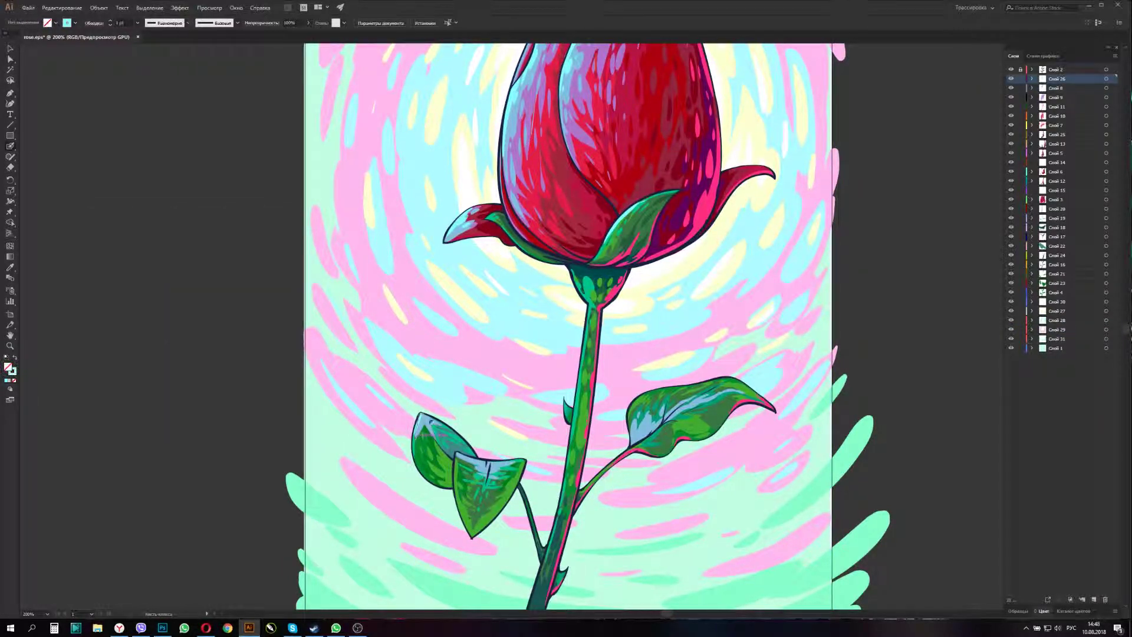
mouse_move(459, 459)
mouse_down()
mouse_move(507, 463)
mouse_move(489, 481)
mouse_up()
drag(632, 442, 681, 404)
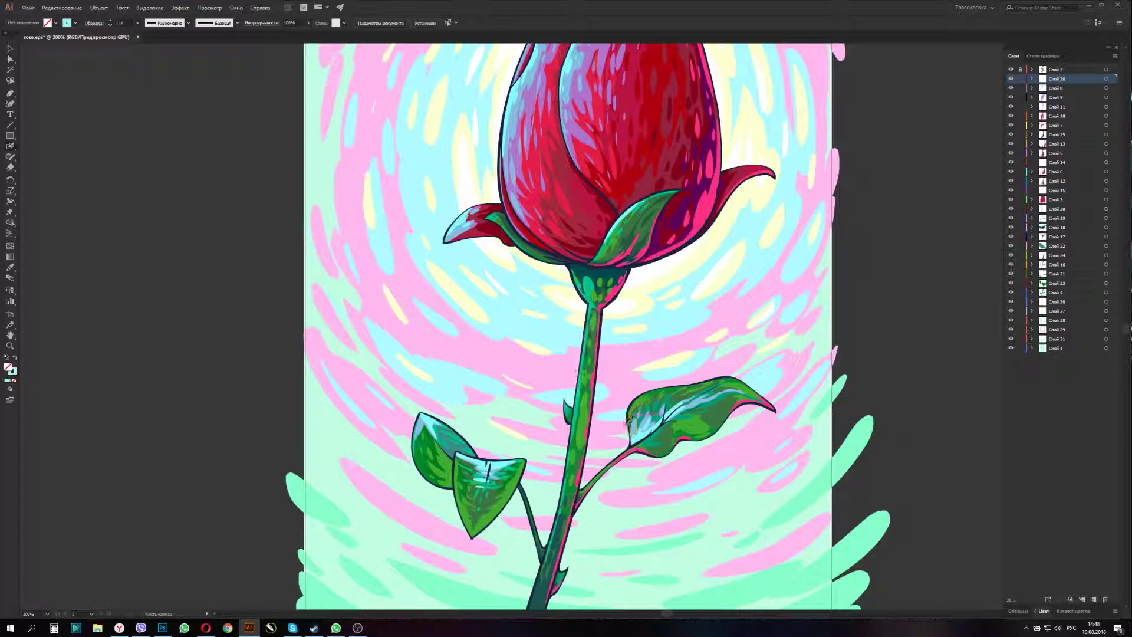